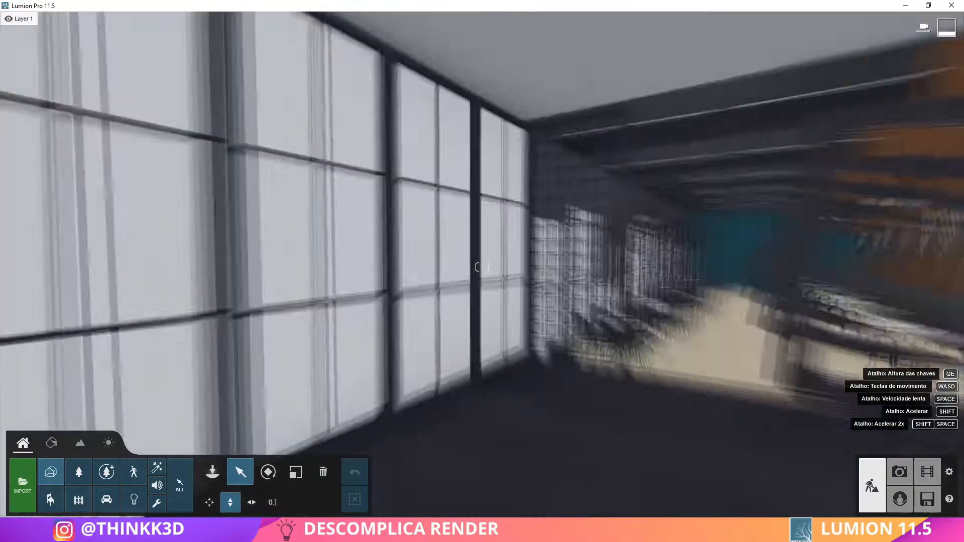
Assign an interior glass material to the window panes of the coffee shop model
{"action": "left_click", "coordinate": [51, 443]}
{"action": "left_click", "coordinate": [178, 311]}
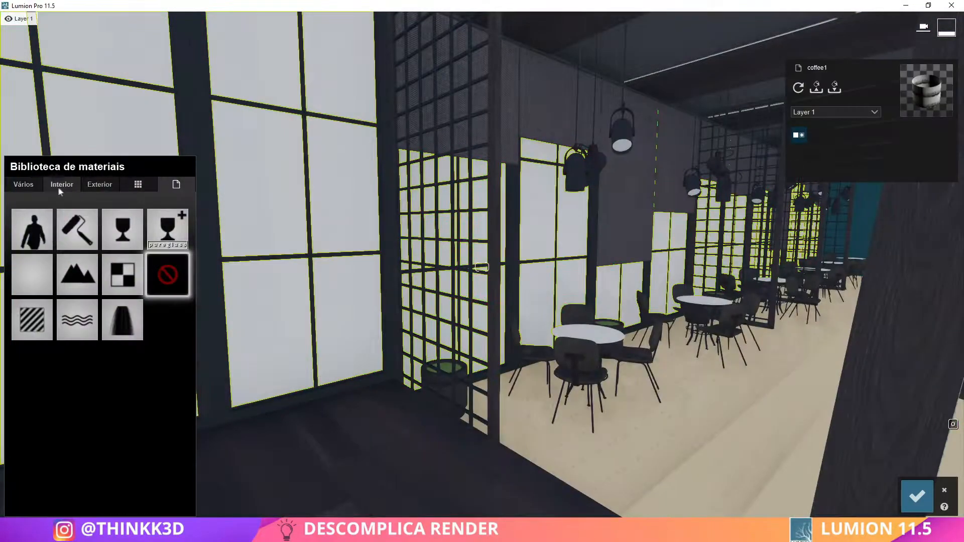
{"action": "left_click", "coordinate": [60, 186]}
{"action": "left_click", "coordinate": [63, 214]}
{"action": "left_click", "coordinate": [31, 312]}
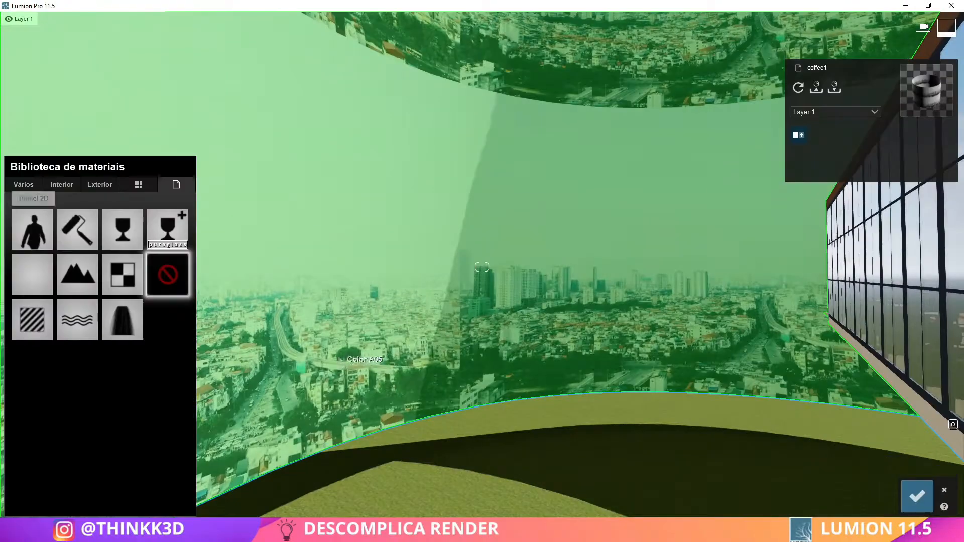
Assign the Standard material to the curved city backdrop and adjust its reflectivity, custom map scale and emissive settings
{"action": "left_click", "coordinate": [32, 230]}
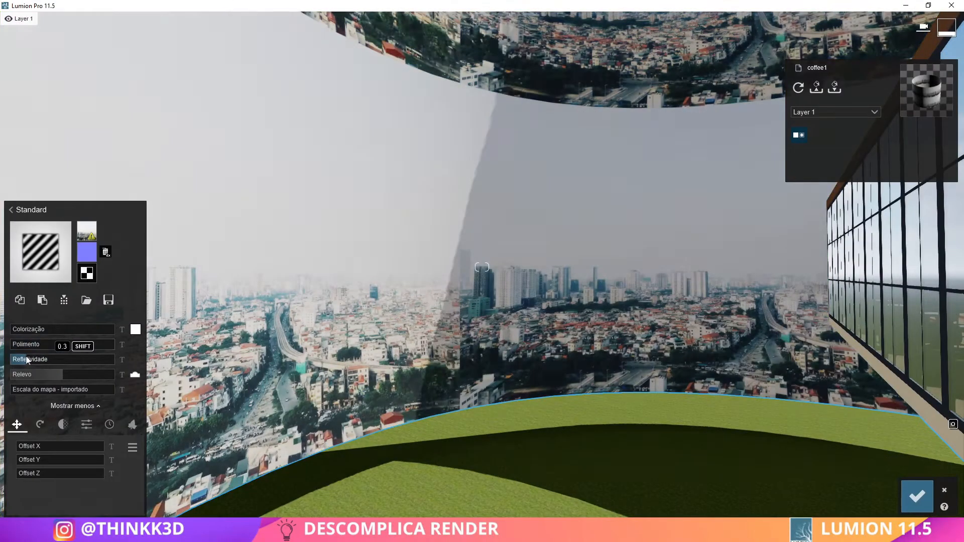
{"action": "left_click_drag", "start_coordinate": [20, 390], "coordinate": [59, 390]}
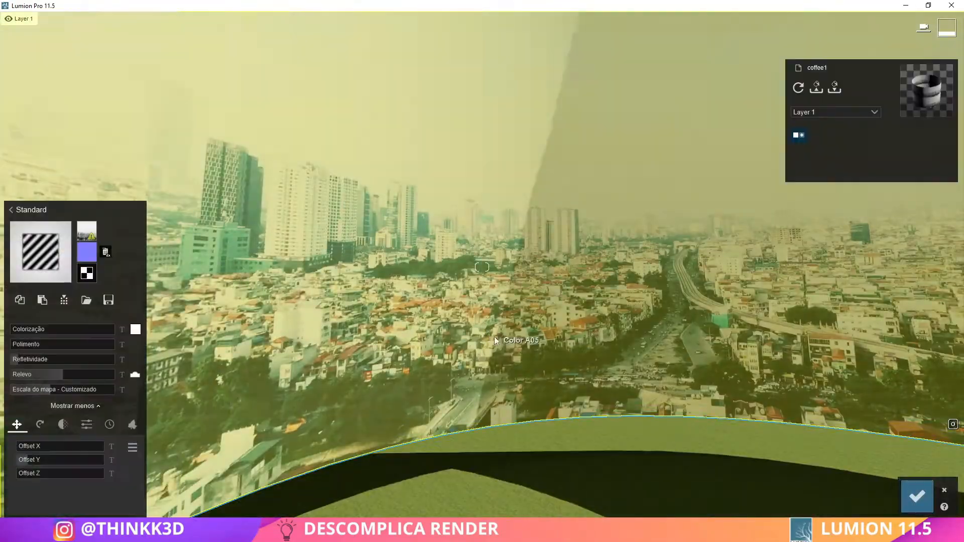
{"action": "left_click", "coordinate": [87, 425]}
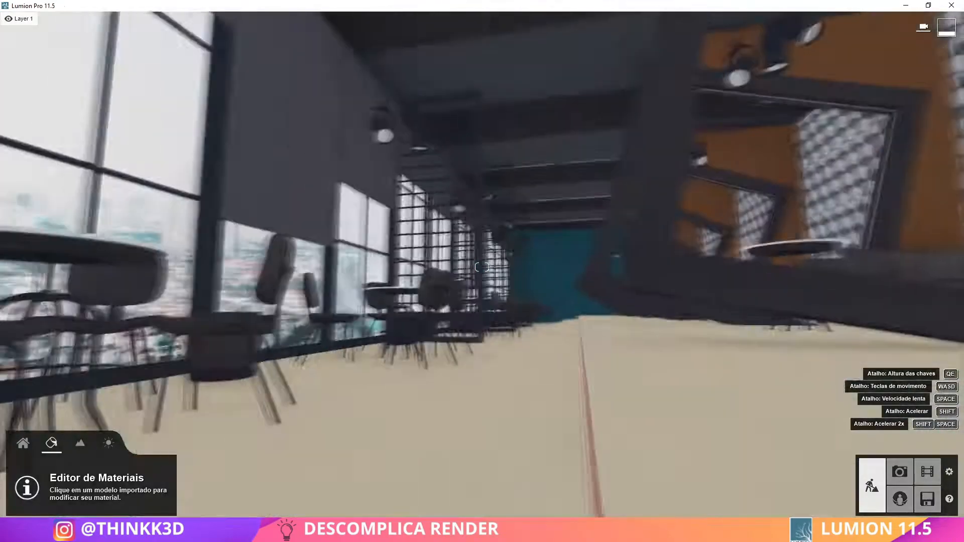
Try several interior fabrics on the window roller blinds and keep a light grey Poliigon fabric
{"action": "right_click_drag", "start_coordinate": [497, 381], "coordinate": [492, 281]}
{"action": "key", "text": "w"}
{"action": "left_click", "coordinate": [243, 275]}
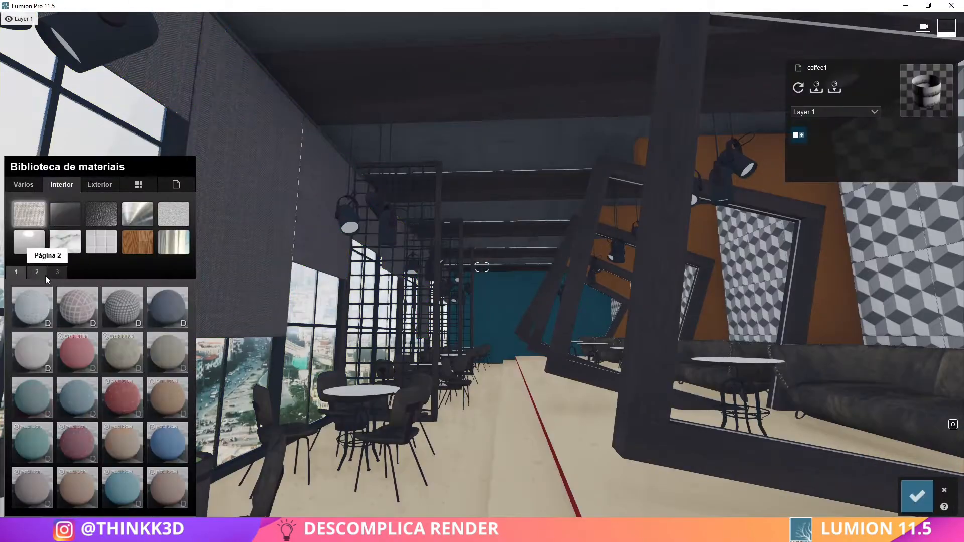
{"action": "left_click", "coordinate": [122, 488]}
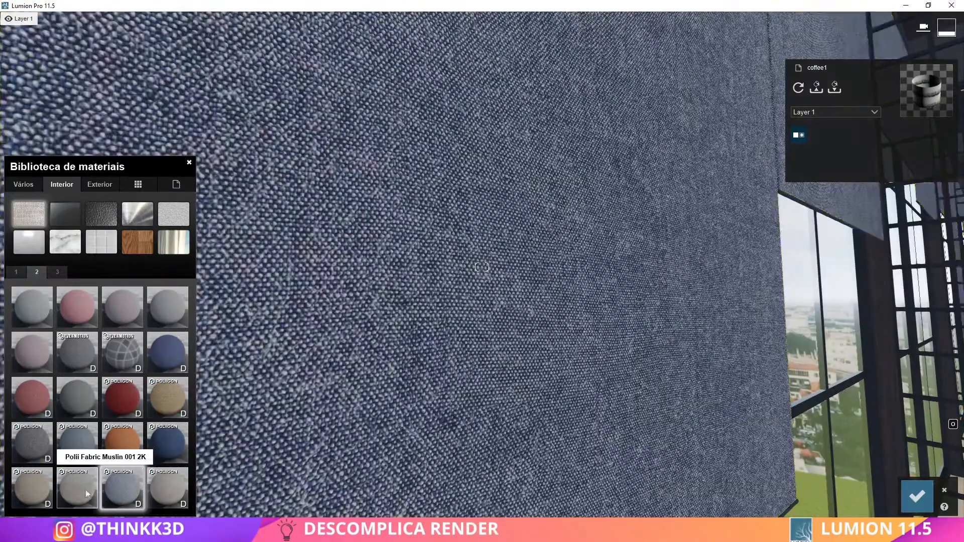
{"action": "left_click", "coordinate": [86, 494]}
{"action": "key", "text": "s"}
{"action": "left_click", "coordinate": [168, 489]}
{"action": "left_click", "coordinate": [917, 496]}
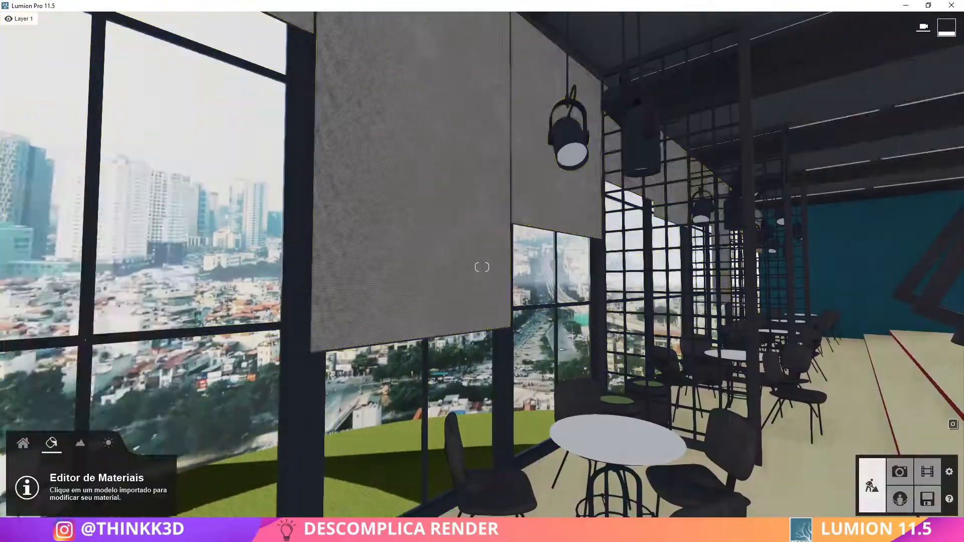
Assign the interior metal Polii Metal Teflon 001 2K to the window frames
{"action": "key", "text": "s"}
{"action": "right_click_drag", "start_coordinate": [321, 346], "coordinate": [379, 349]}
{"action": "left_click", "coordinate": [378, 349]}
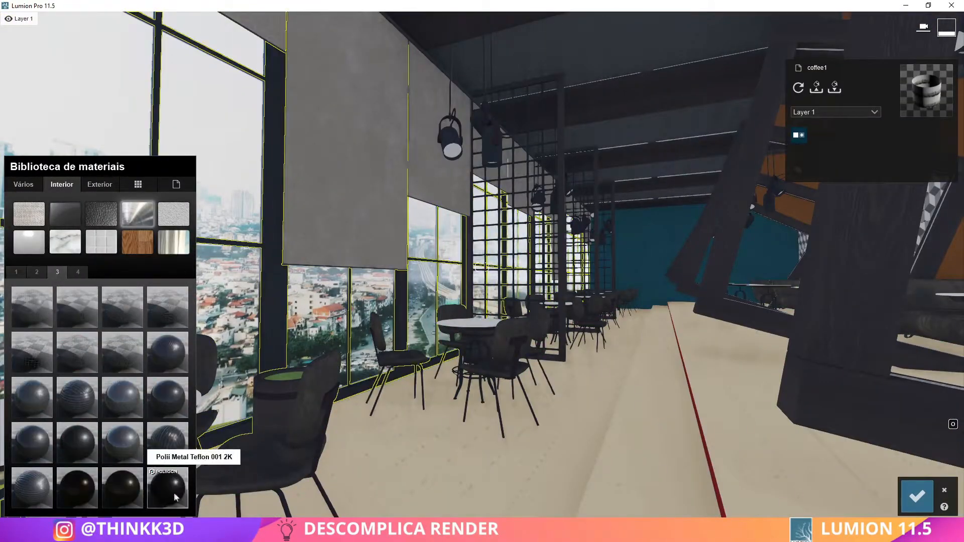
{"action": "left_click", "coordinate": [167, 489]}
{"action": "right_click_drag", "start_coordinate": [321, 322], "coordinate": [454, 321]}
{"action": "left_click", "coordinate": [915, 497]}
Assign the interior metal Nickel to the brackets of the pendant spotlights
{"action": "middle_click_drag", "start_coordinate": [577, 241], "coordinate": [427, 301]}
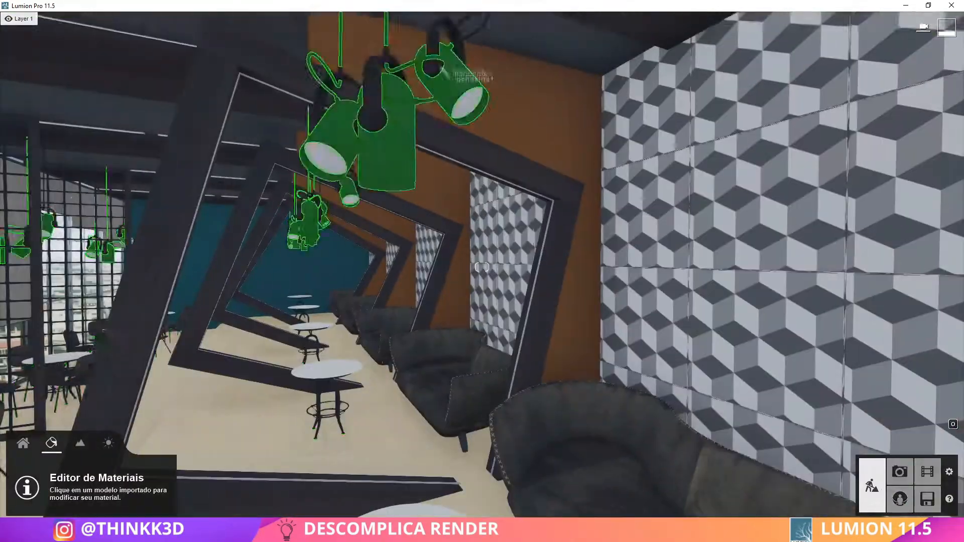
{"action": "left_click", "coordinate": [375, 113]}
{"action": "left_click", "coordinate": [64, 186]}
{"action": "left_click", "coordinate": [138, 216]}
{"action": "left_click", "coordinate": [59, 276]}
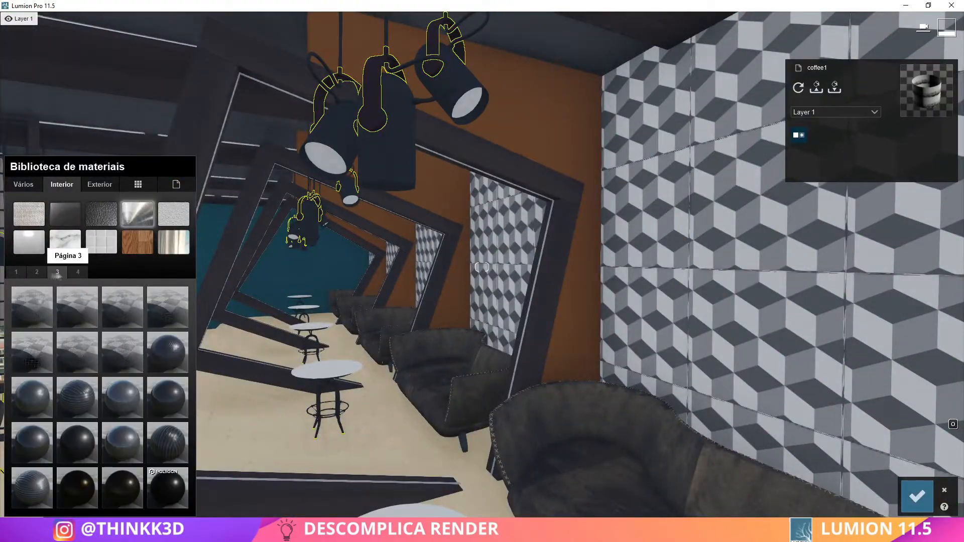
{"action": "left_click", "coordinate": [87, 491]}
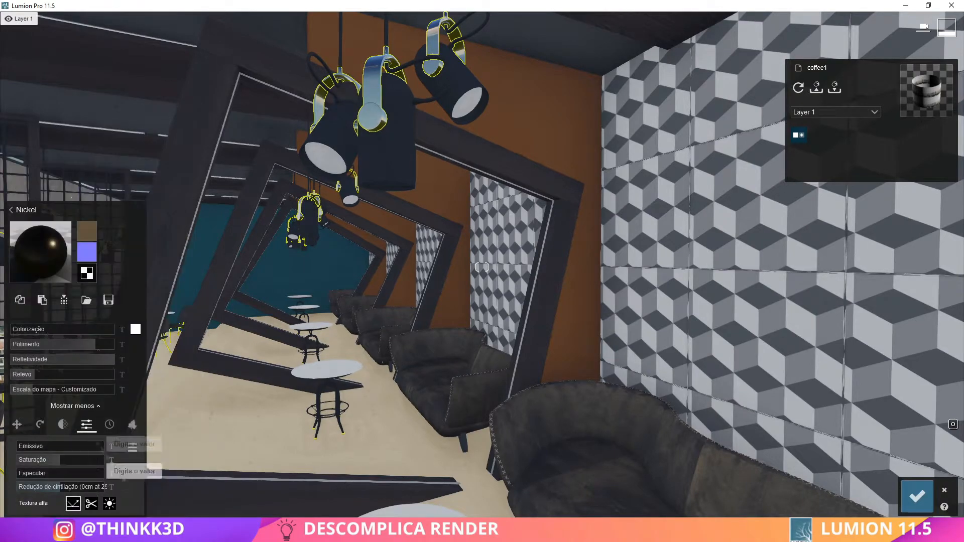
{"action": "left_click", "coordinate": [917, 496]}
Assign Polii Metal Teflon 001 2K to the pendant spotlight bodies and cables, and lower its gloss and reflectivity
{"action": "right_click_drag", "start_coordinate": [703, 362], "coordinate": [442, 297]}
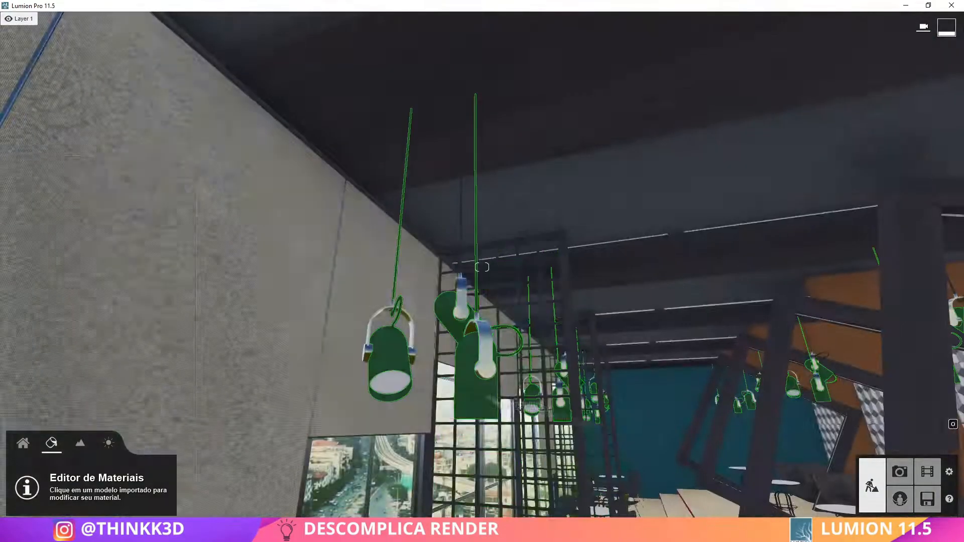
{"action": "left_click", "coordinate": [394, 354]}
{"action": "left_click", "coordinate": [65, 185]}
{"action": "left_click", "coordinate": [137, 216]}
{"action": "left_click", "coordinate": [57, 272]}
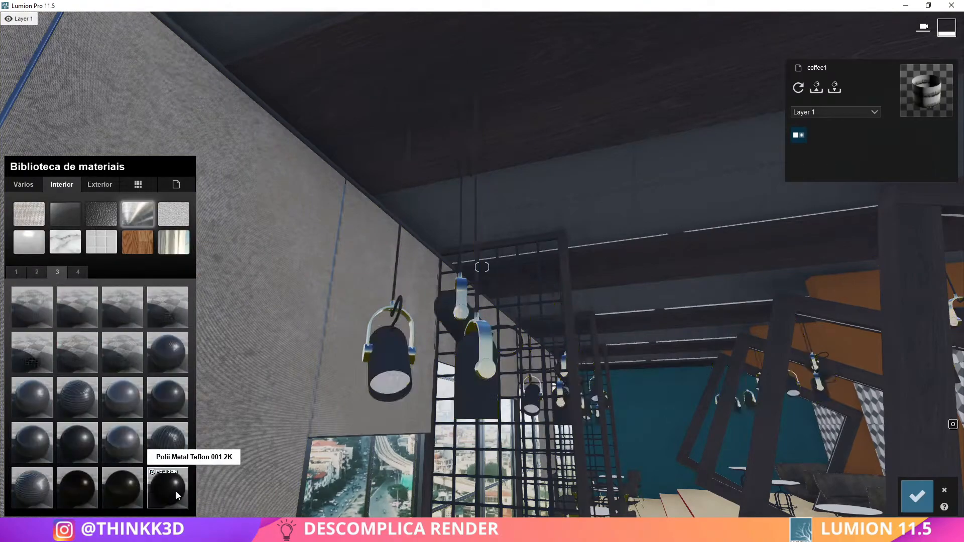
{"action": "left_click", "coordinate": [171, 494]}
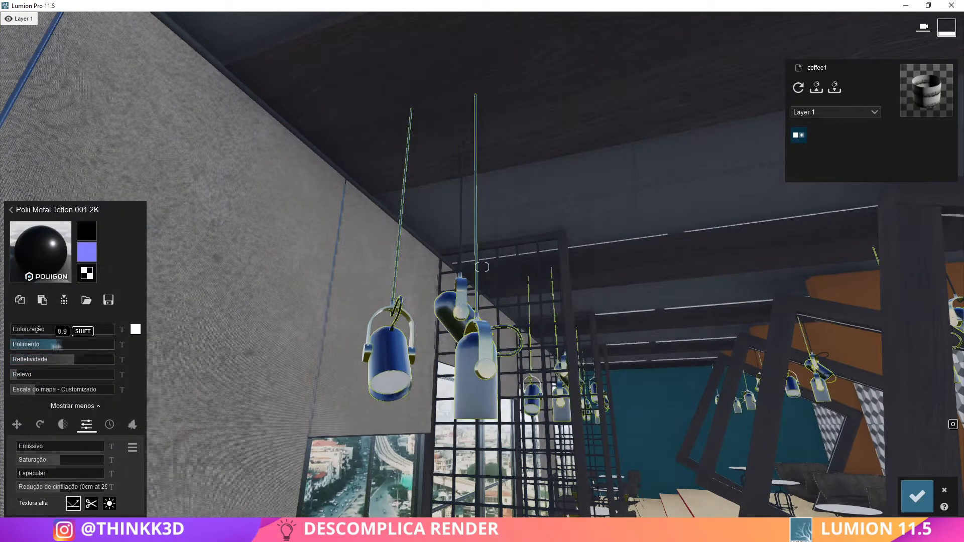
{"action": "key", "text": "s"}
{"action": "right_click_drag", "start_coordinate": [162, 405], "coordinate": [211, 435]}
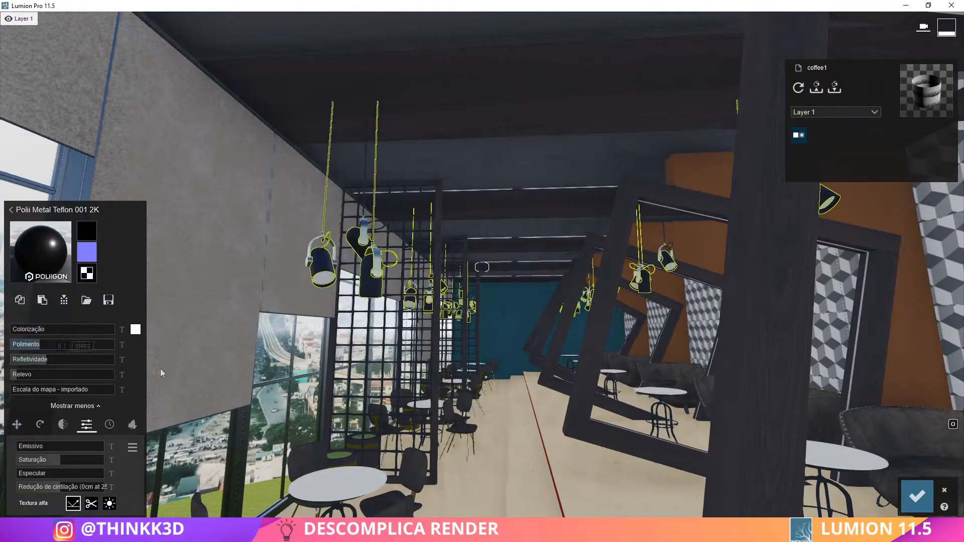
{"action": "left_click", "coordinate": [916, 496]}
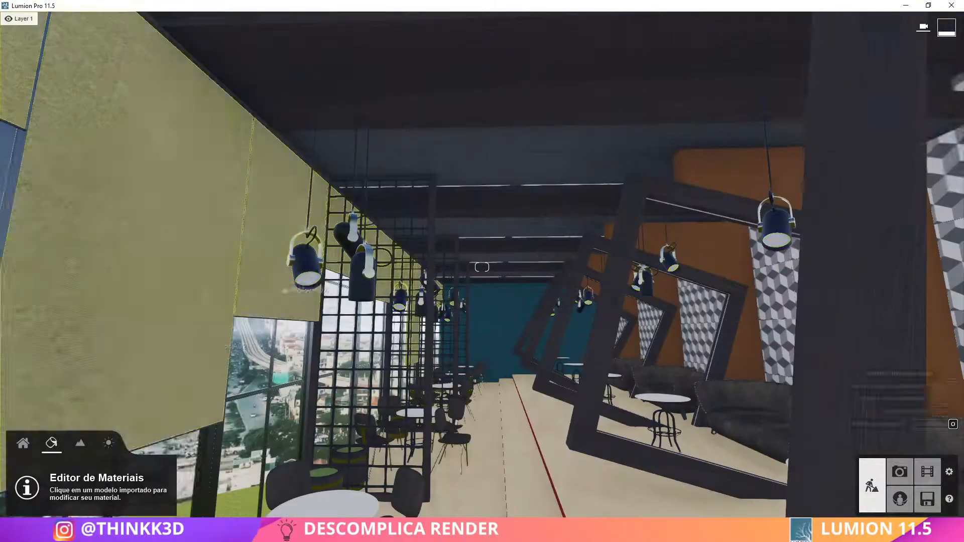
Assign the Standard material to the pendant spotlight lenses and make them emissive
{"action": "left_click", "coordinate": [307, 280]}
{"action": "left_click", "coordinate": [30, 322]}
{"action": "right_click_drag", "start_coordinate": [209, 469], "coordinate": [296, 432]}
{"action": "key", "text": "w"}
{"action": "left_click", "coordinate": [917, 496]}
{"action": "left_click", "coordinate": [414, 191]}
{"action": "left_click", "coordinate": [32, 321]}
{"action": "left_click", "coordinate": [916, 496]}
Replace the cube-patterned wall panels behind the sofas with a light interior marble, trying several variants
{"action": "right_click_drag", "start_coordinate": [848, 442], "coordinate": [714, 466]}
{"action": "right_click_drag", "start_coordinate": [427, 281], "coordinate": [528, 234]}
{"action": "left_click", "coordinate": [527, 234]}
{"action": "left_click", "coordinate": [62, 185]}
{"action": "left_click", "coordinate": [38, 274]}
{"action": "left_click", "coordinate": [169, 450]}
{"action": "right_click_drag", "start_coordinate": [321, 351], "coordinate": [422, 344]}
{"action": "left_click", "coordinate": [123, 451]}
{"action": "left_click", "coordinate": [86, 453]}
{"action": "left_click", "coordinate": [37, 452]}
{"action": "left_click", "coordinate": [167, 396]}
{"action": "right_click_drag", "start_coordinate": [321, 372], "coordinate": [216, 342]}
Assign the Standard material to the linear light tubes on the ceiling and make them emissive
{"action": "left_click", "coordinate": [221, 121]}
{"action": "key", "text": "q"}
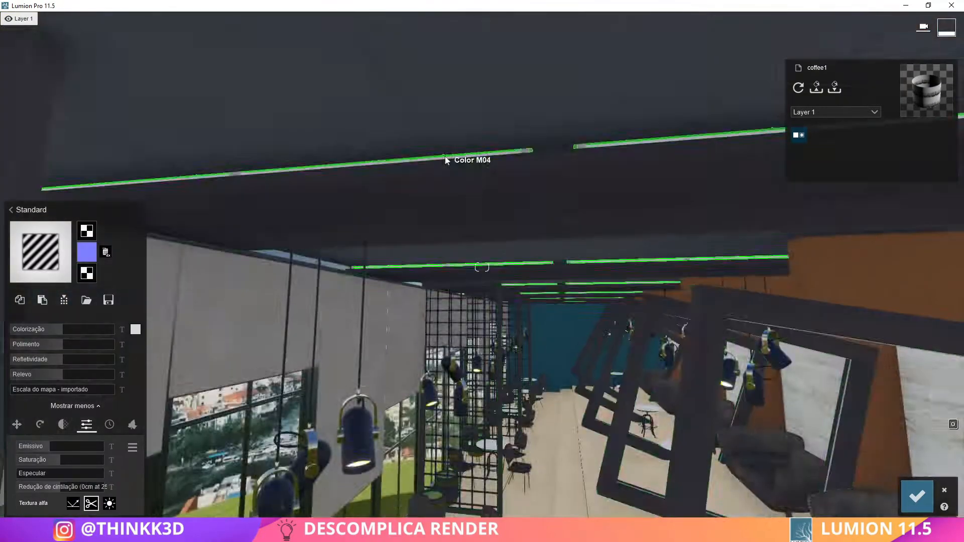
{"action": "key", "text": "w"}
{"action": "key", "text": "q"}
{"action": "left_click", "coordinate": [512, 214]}
{"action": "left_click", "coordinate": [29, 319]}
{"action": "left_click", "coordinate": [586, 273]}
Give the light tubes' end caps a glossier, more reflective Standard material, and copy it onto the tube housings
{"action": "left_click", "coordinate": [597, 203]}
{"action": "left_click", "coordinate": [29, 319]}
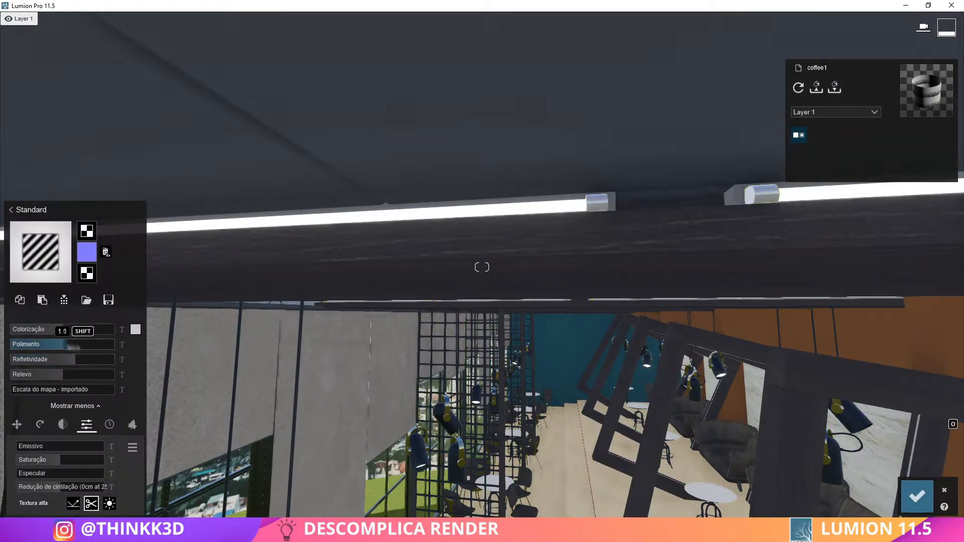
{"action": "left_click", "coordinate": [20, 300]}
{"action": "left_click", "coordinate": [562, 263]}
{"action": "left_click", "coordinate": [29, 319]}
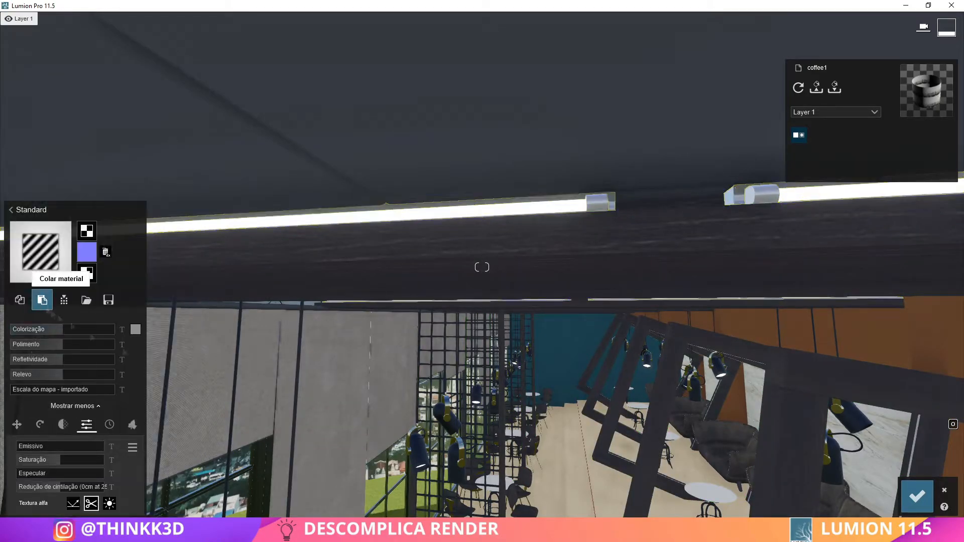
{"action": "left_click", "coordinate": [42, 301]}
{"action": "left_click", "coordinate": [909, 496]}
Try several exterior wood materials on the café floor and steps, and choose Wood 015 1024
{"action": "key", "text": "e"}
{"action": "key", "text": "s"}
{"action": "right_click_drag", "start_coordinate": [482, 267], "coordinate": [568, 305]}
{"action": "key", "text": "w"}
{"action": "key", "text": "s"}
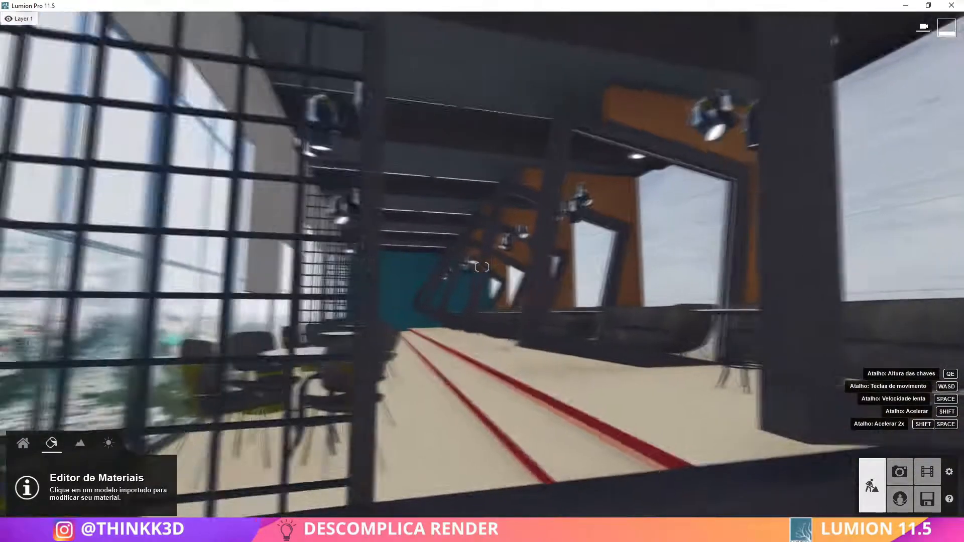
{"action": "left_click", "coordinate": [389, 454]}
{"action": "left_click", "coordinate": [100, 184]}
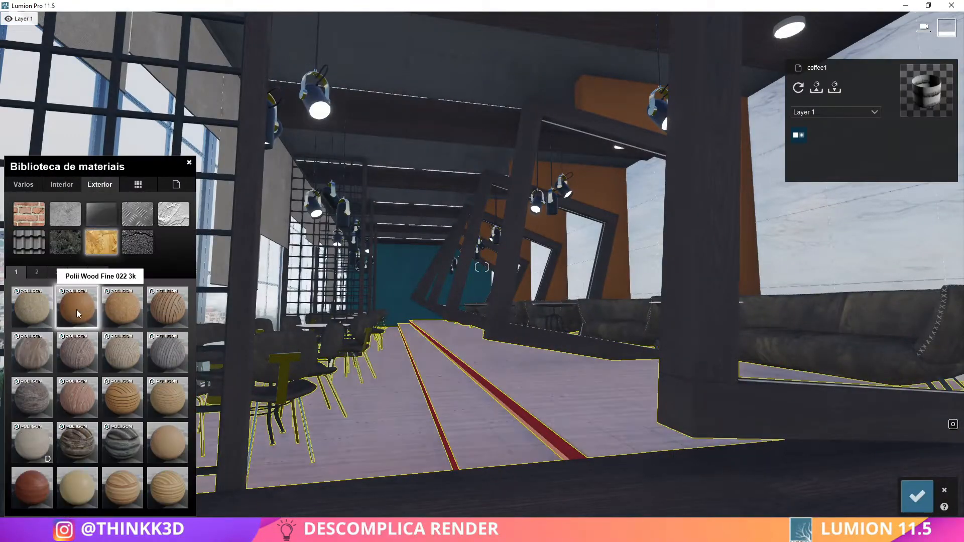
{"action": "key", "text": "w"}
{"action": "right_click_drag", "start_coordinate": [174, 451], "coordinate": [38, 484]}
{"action": "key", "text": "s"}
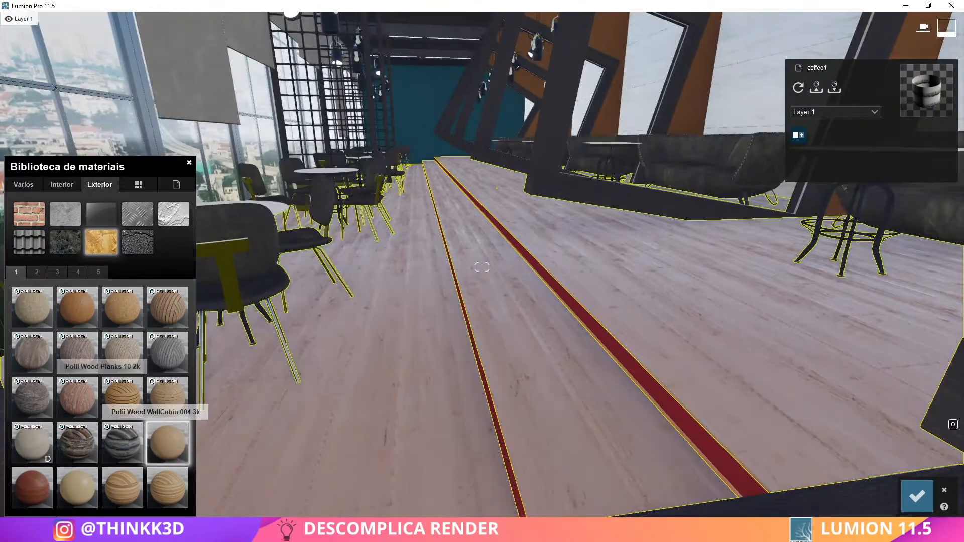
{"action": "key", "text": "e"}
{"action": "left_click", "coordinate": [77, 399]}
Edit the floor's Wood 015 1024 material, applying a custom map scale and a dark grey colour tint
{"action": "key", "text": "q"}
{"action": "key", "text": "e"}
{"action": "key", "text": "w"}
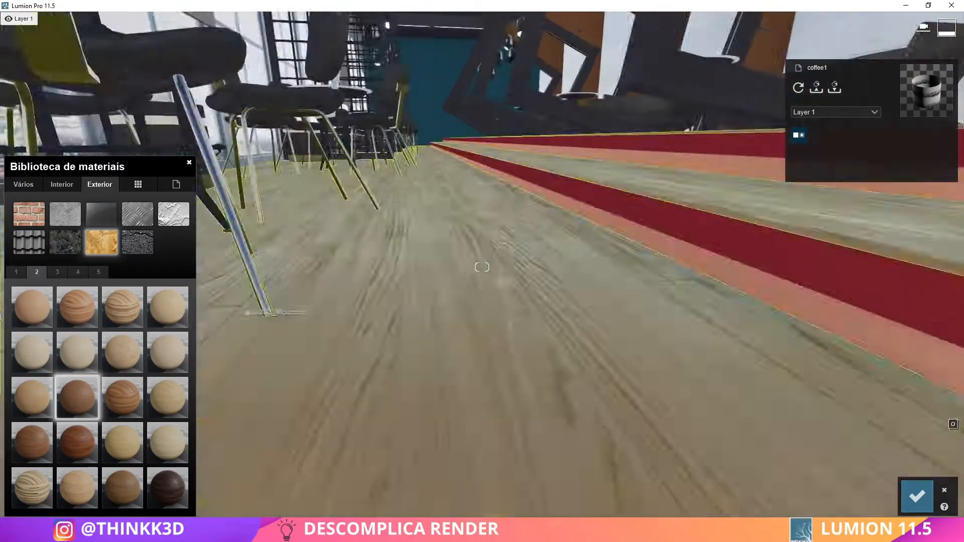
{"action": "left_click", "coordinate": [77, 393]}
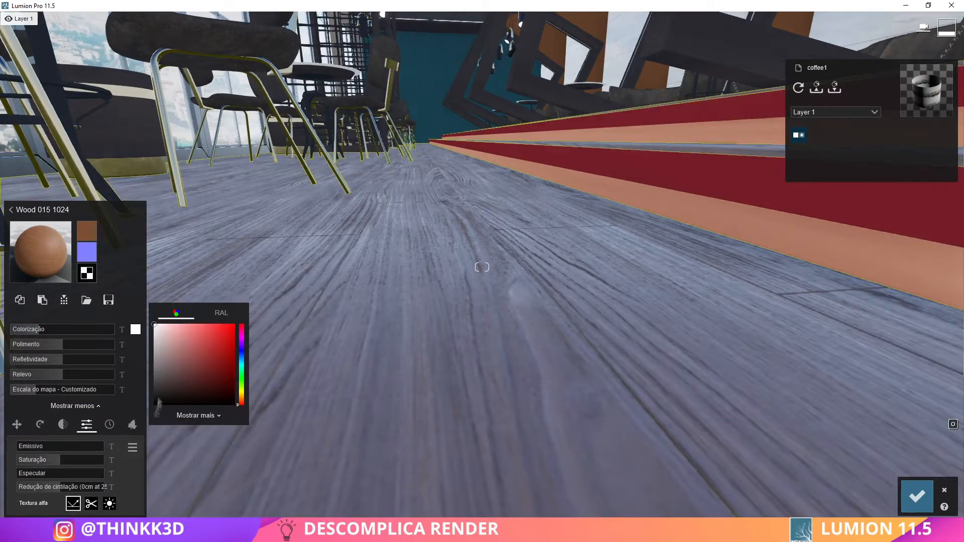
{"action": "left_click", "coordinate": [157, 381]}
{"action": "key", "text": "q"}
{"action": "key", "text": "s"}
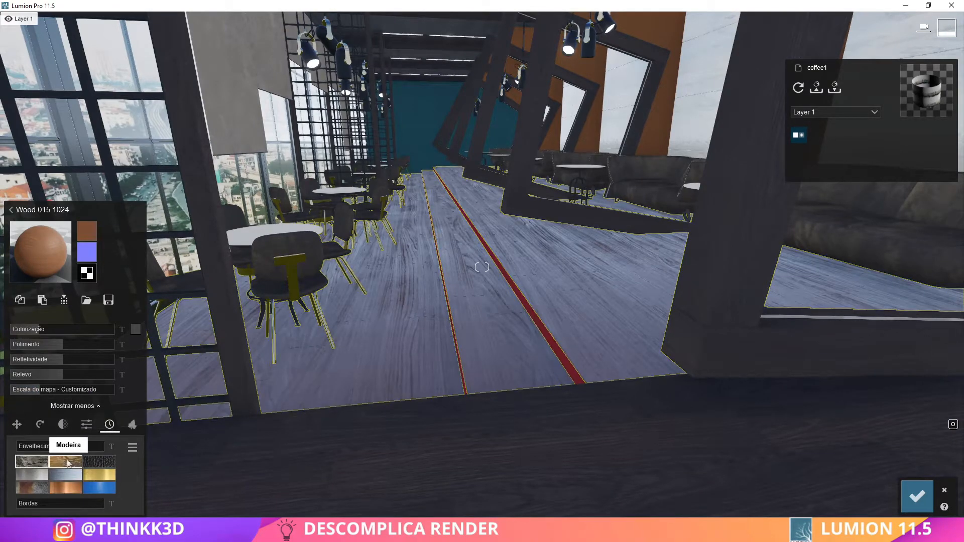
Add slight Madeira weathering to the floor wood and reduce its gloss and reflectivity
{"action": "left_click_drag", "start_coordinate": [45, 450], "coordinate": [38, 448]}
{"action": "mouse_move", "coordinate": [60, 347]}
{"action": "left_mouse_down"}
{"action": "mouse_move", "coordinate": [48, 346]}
{"action": "mouse_move", "coordinate": [50, 361]}
{"action": "left_mouse_up"}
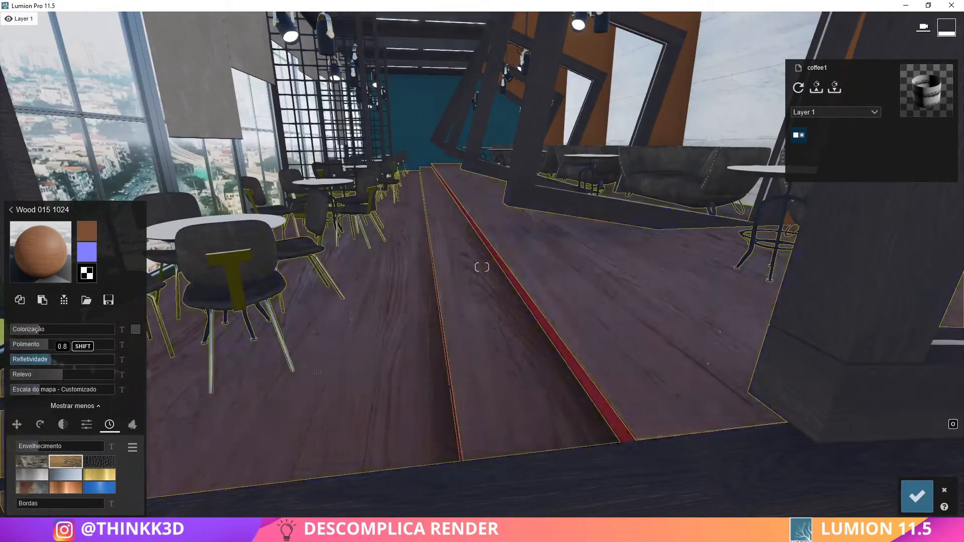
{"action": "right_click_drag", "start_coordinate": [334, 369], "coordinate": [350, 311]}
{"action": "key", "text": "w"}
{"action": "key", "text": "e"}
{"action": "left_click", "coordinate": [916, 496]}
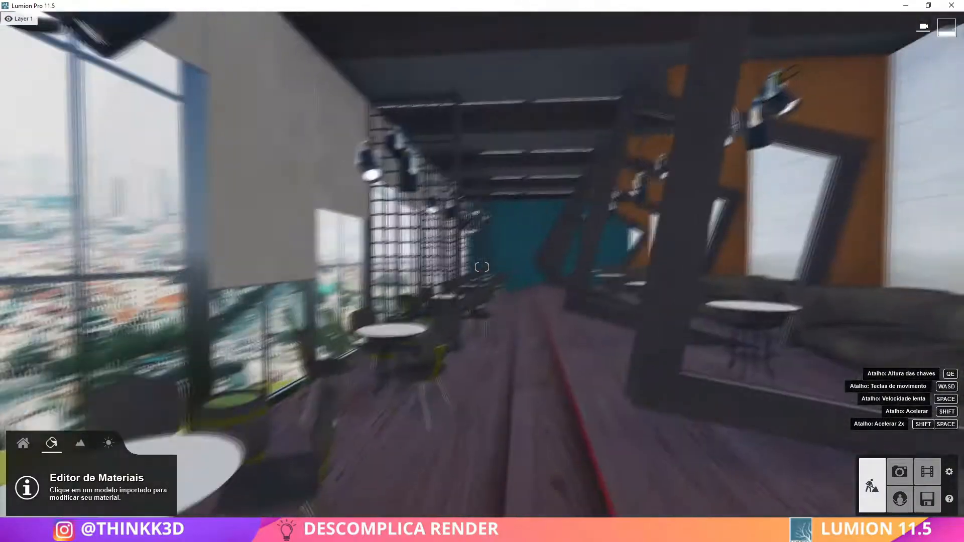
Assign the Standard material to the dark tilted frames and beams, with slight wood weathering of about 0.3
{"action": "key", "text": "w"}
{"action": "right_click_drag", "start_coordinate": [482, 321], "coordinate": [567, 326]}
{"action": "key", "text": "s"}
{"action": "left_click", "coordinate": [568, 327]}
{"action": "left_click", "coordinate": [30, 321]}
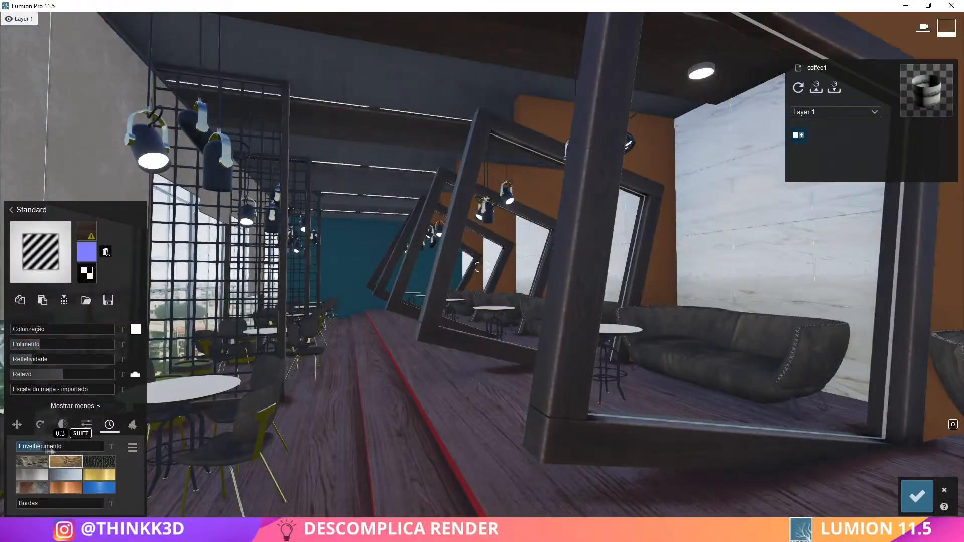
{"action": "key", "text": "s"}
{"action": "left_click", "coordinate": [917, 496]}
Assign the Standard material to the light strips inside the tilted frames, with an emissive value of about 124
{"action": "right_click_drag", "start_coordinate": [608, 281], "coordinate": [635, 215]}
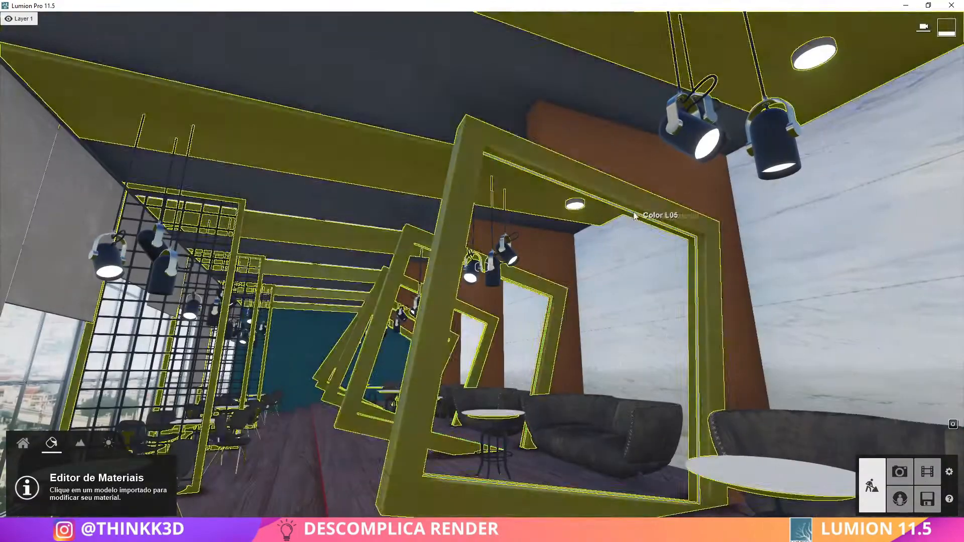
{"action": "left_click", "coordinate": [636, 215]}
{"action": "left_click", "coordinate": [30, 280]}
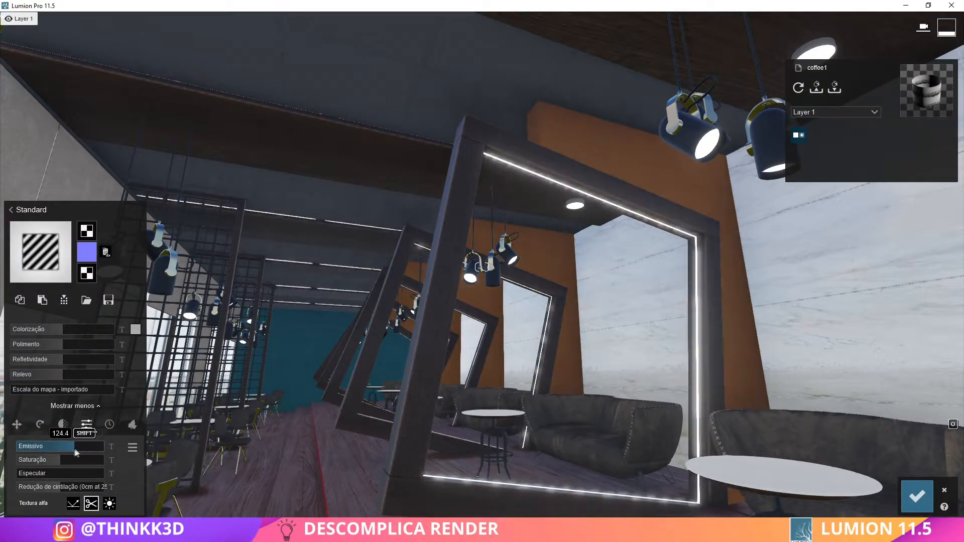
{"action": "left_click", "coordinate": [919, 497]}
Assign an interior glass material to the round table tops
{"action": "key", "text": "s"}
{"action": "right_click_drag", "start_coordinate": [728, 362], "coordinate": [552, 374]}
{"action": "left_click", "coordinate": [78, 273]}
{"action": "left_click", "coordinate": [62, 185]}
{"action": "left_click", "coordinate": [65, 214]}
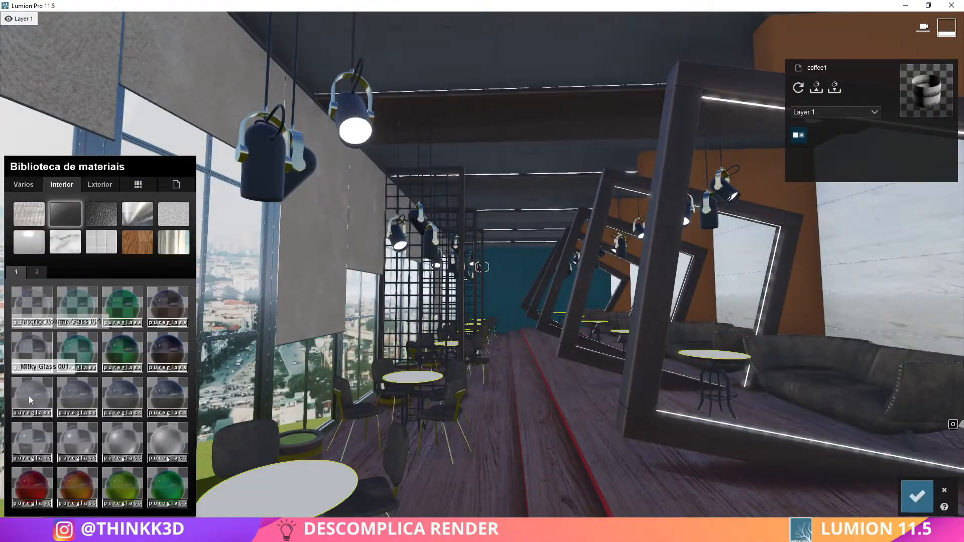
{"action": "key", "text": "e"}
{"action": "left_click", "coordinate": [36, 355]}
{"action": "key", "text": "e"}
{"action": "key", "text": "s"}
{"action": "right_click_drag", "start_coordinate": [316, 346], "coordinate": [270, 366]}
{"action": "left_click", "coordinate": [909, 506]}
Assign a dark metal from the interior metals to the chair legs and backrest supports
{"action": "left_click", "coordinate": [443, 254]}
{"action": "left_click", "coordinate": [37, 272]}
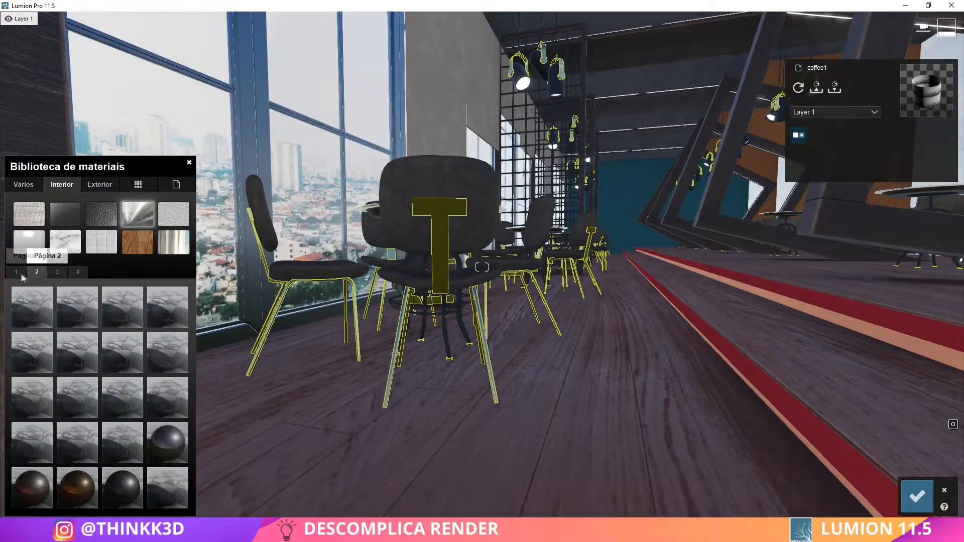
{"action": "left_click", "coordinate": [168, 442]}
{"action": "left_click", "coordinate": [440, 275]}
{"action": "key", "text": "s"}
{"action": "right_click_drag", "start_coordinate": [322, 356], "coordinate": [392, 327]}
{"action": "left_click", "coordinate": [918, 496]}
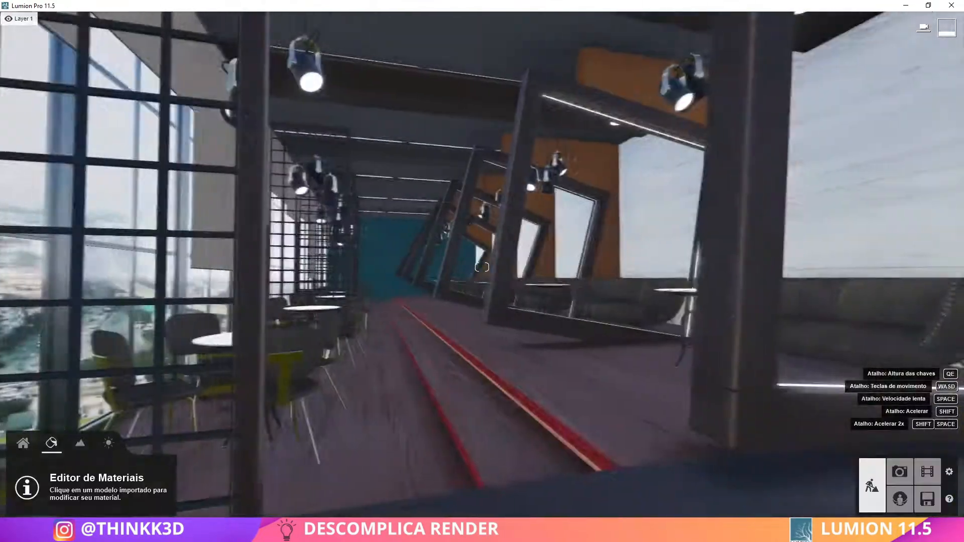
Frame the view along the café aisle and switch to Photo mode
{"action": "right_click_drag", "start_coordinate": [532, 402], "coordinate": [467, 402]}
{"action": "key", "text": "w"}
{"action": "left_click", "coordinate": [899, 471]}
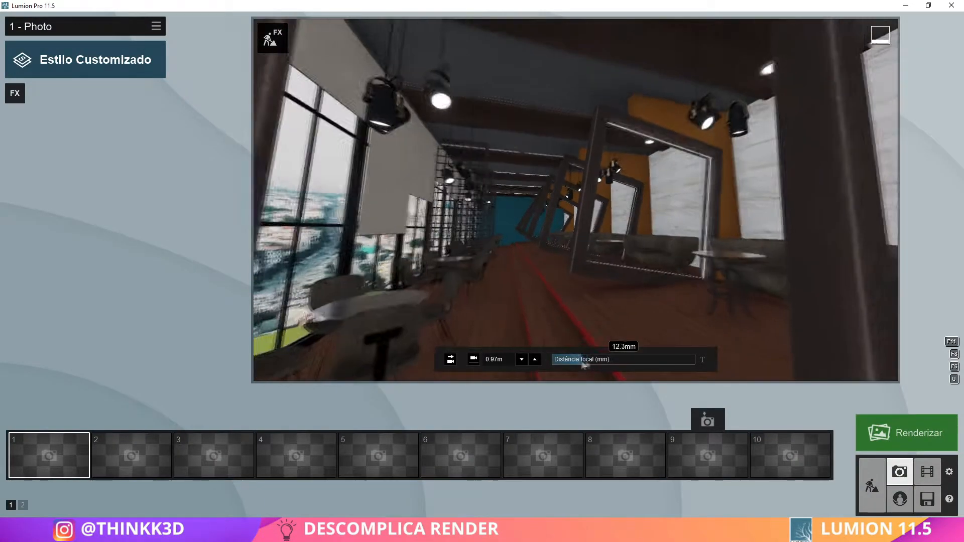
Lengthen the focal length, reframe the café aisle between the columns, and store the camera in photo slot 1
{"action": "left_click_drag", "start_coordinate": [582, 362], "coordinate": [609, 361]}
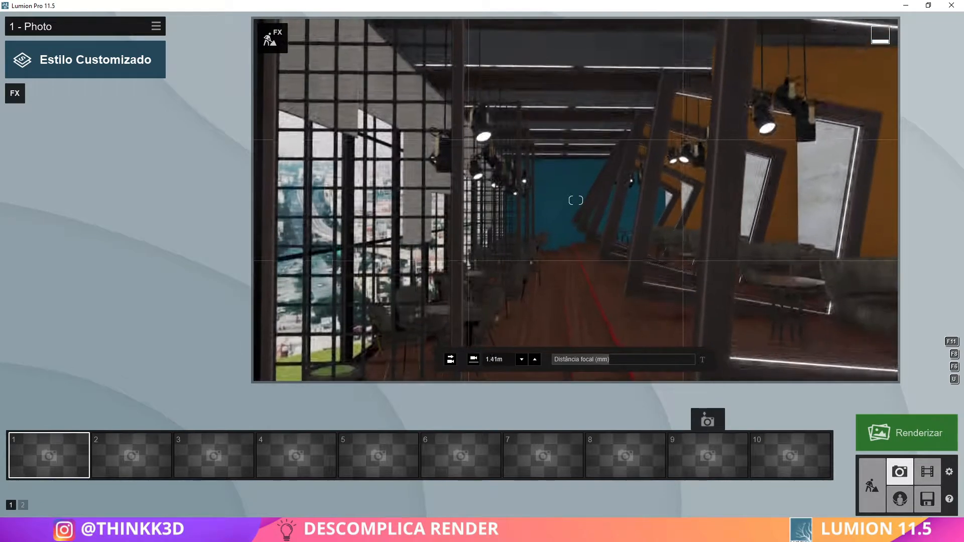
{"action": "right_click_drag", "start_coordinate": [597, 321], "coordinate": [594, 306]}
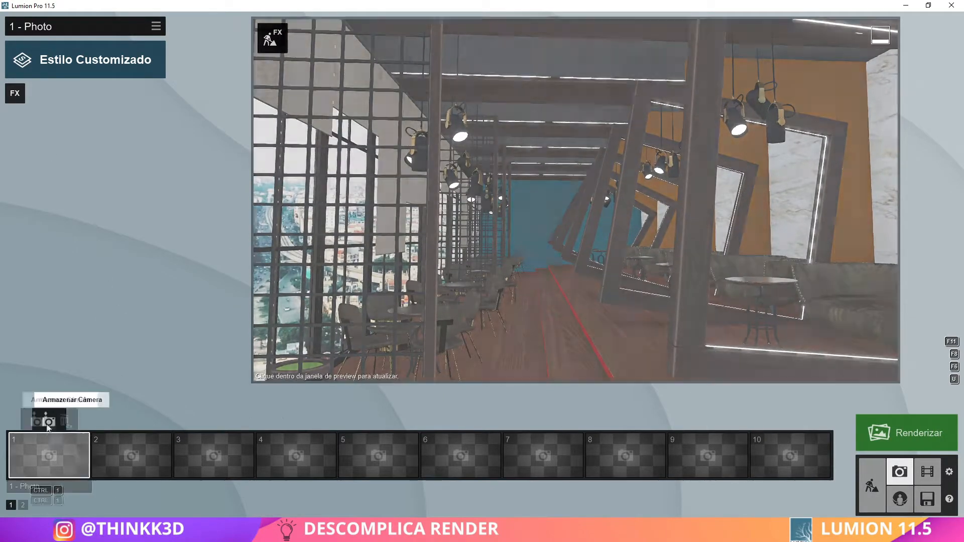
{"action": "left_click", "coordinate": [49, 421]}
Apply the Realista style preset to the photo
{"action": "left_click", "coordinate": [75, 59]}
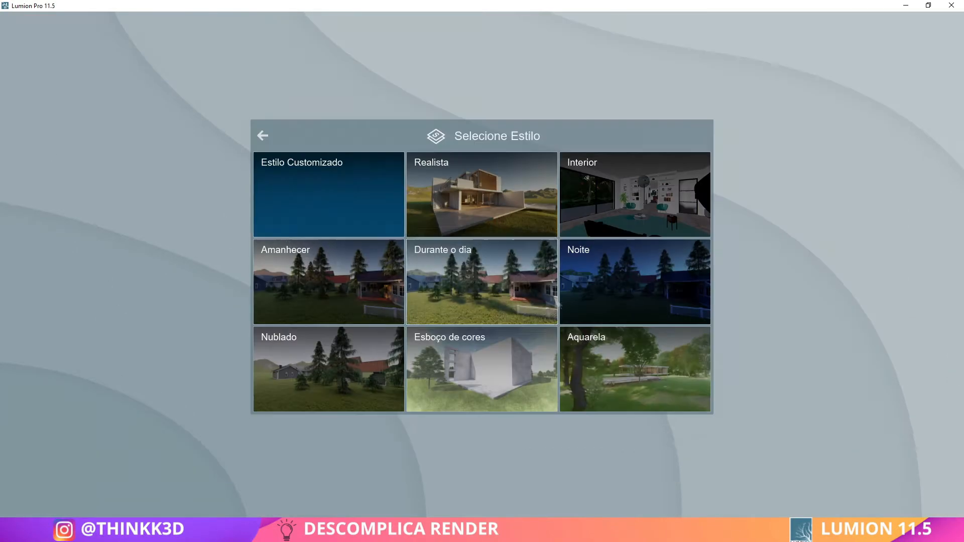
{"action": "left_click", "coordinate": [482, 193]}
{"action": "left_click", "coordinate": [537, 258]}
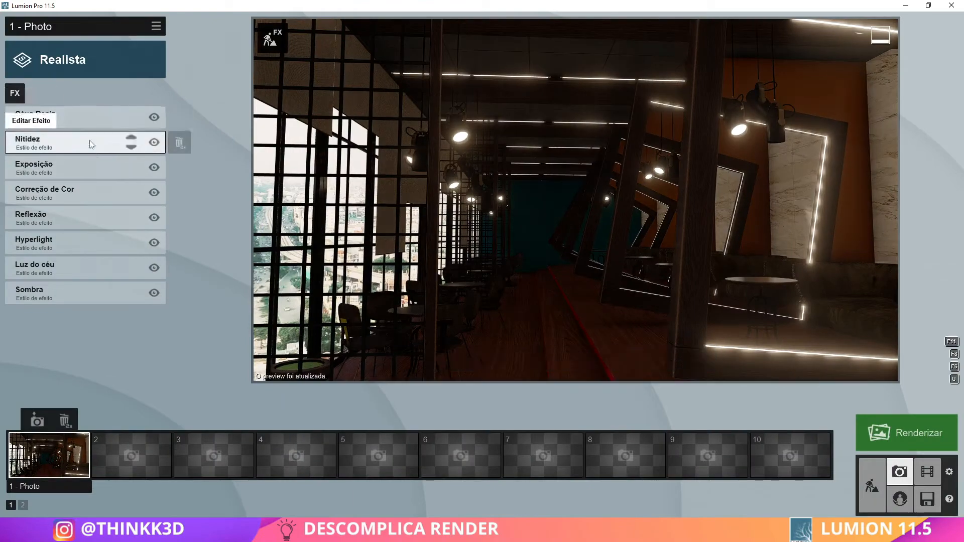
Adjust the Correção de Cor effect to brighten the dark interior, and open the Luz do céu effect settings
{"action": "left_click", "coordinate": [91, 191]}
{"action": "left_click", "coordinate": [15, 90]}
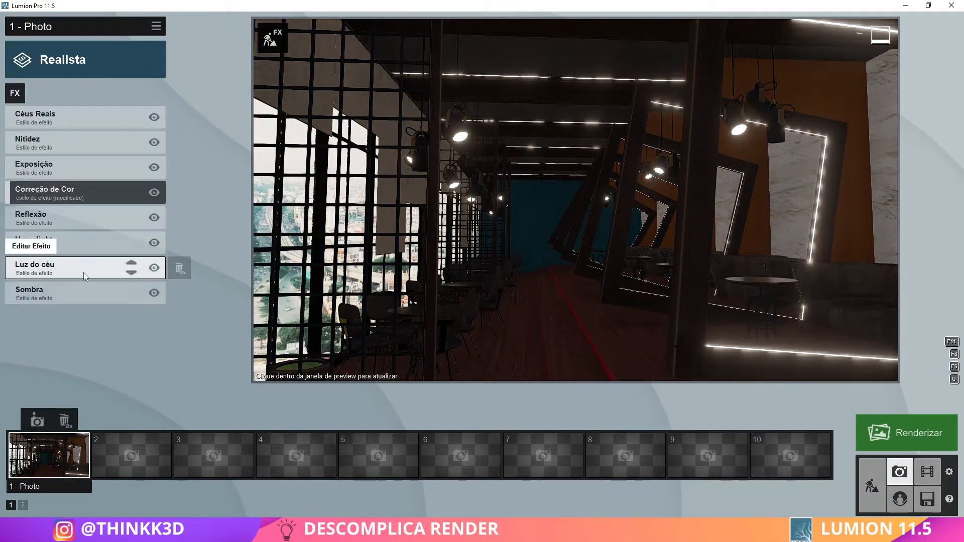
{"action": "left_click", "coordinate": [55, 262]}
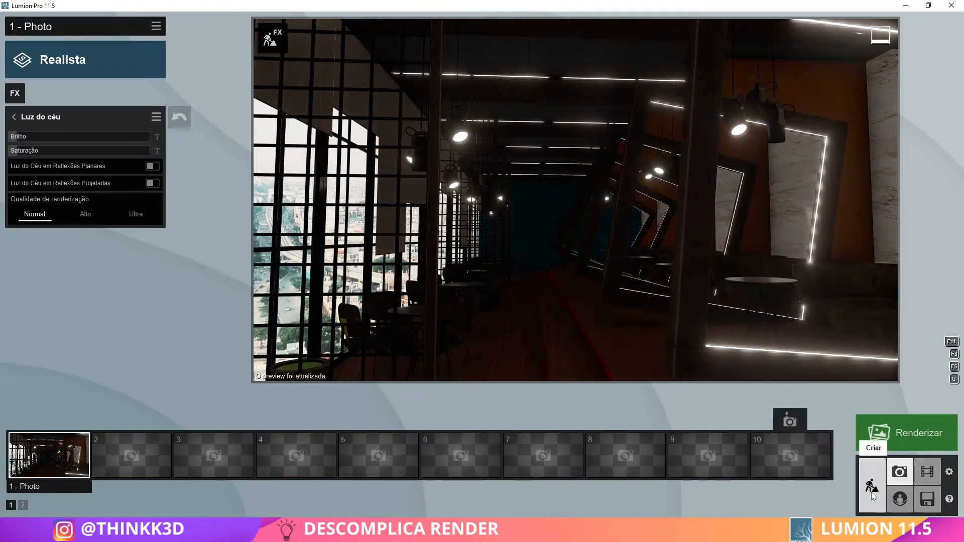
Return to Build mode and place an area light outside, at the base of the glass façade
{"action": "left_click", "coordinate": [872, 495]}
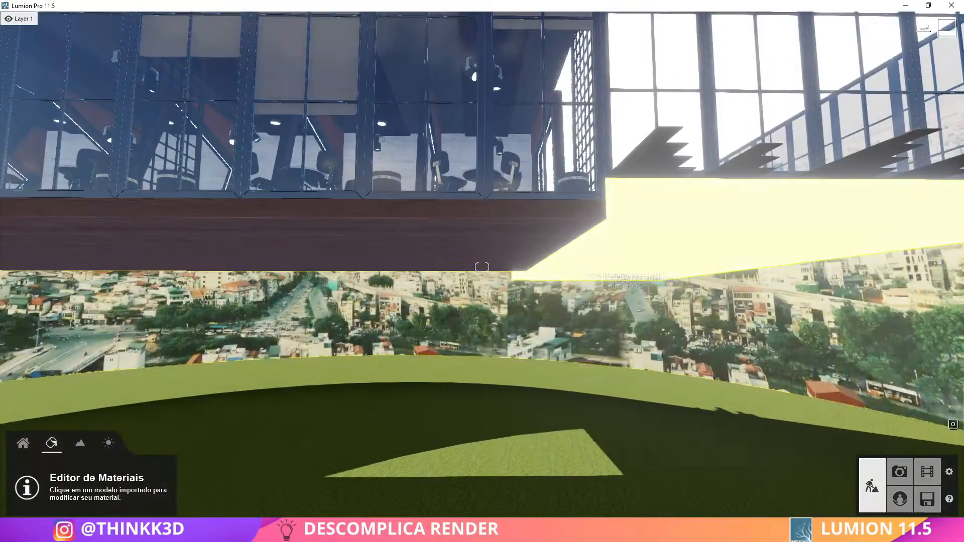
{"action": "right_click_drag", "start_coordinate": [597, 271], "coordinate": [467, 273]}
{"action": "left_click", "coordinate": [23, 443]}
{"action": "left_click", "coordinate": [213, 472]}
{"action": "left_click", "coordinate": [86, 63]}
{"action": "left_click", "coordinate": [555, 266]}
Rotate the area light upright and set its vertical axis to 90° so it faces the façade windows
{"action": "key", "text": "q"}
{"action": "right_click_drag", "start_coordinate": [555, 266], "coordinate": [604, 268]}
{"action": "left_click", "coordinate": [268, 472]}
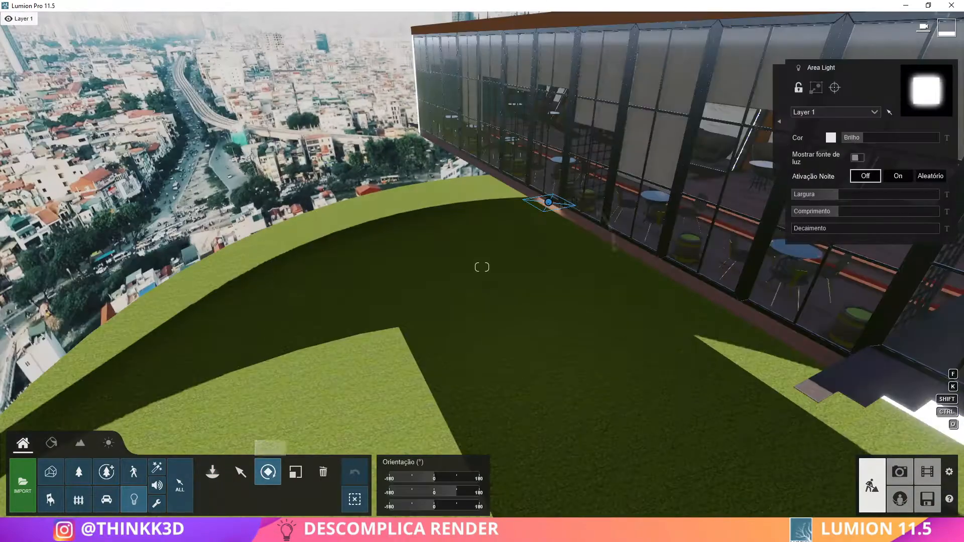
{"action": "left_click_drag", "start_coordinate": [568, 207], "coordinate": [569, 209]}
{"action": "right_click_drag", "start_coordinate": [433, 364], "coordinate": [467, 352]}
{"action": "key", "text": "w"}
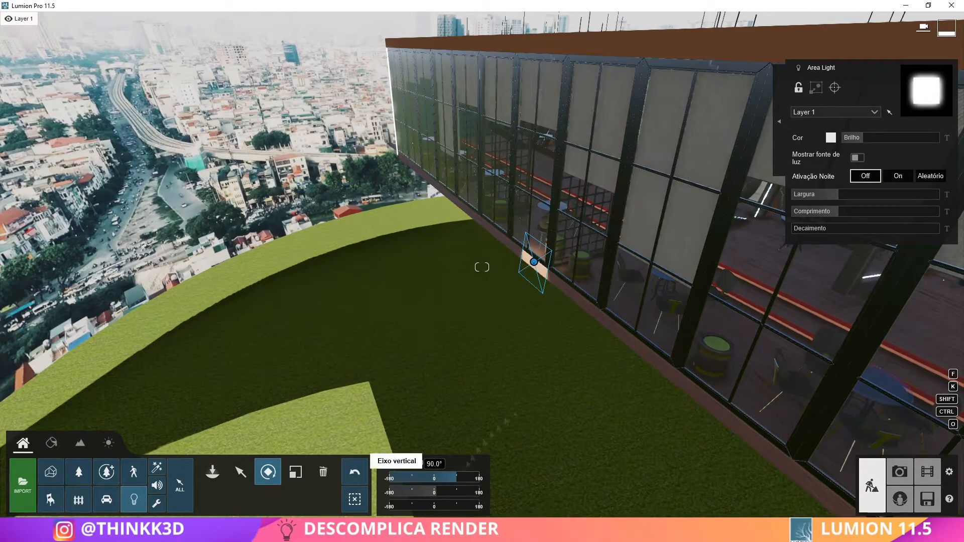
{"action": "right_click_drag", "start_coordinate": [466, 401], "coordinate": [402, 372]}
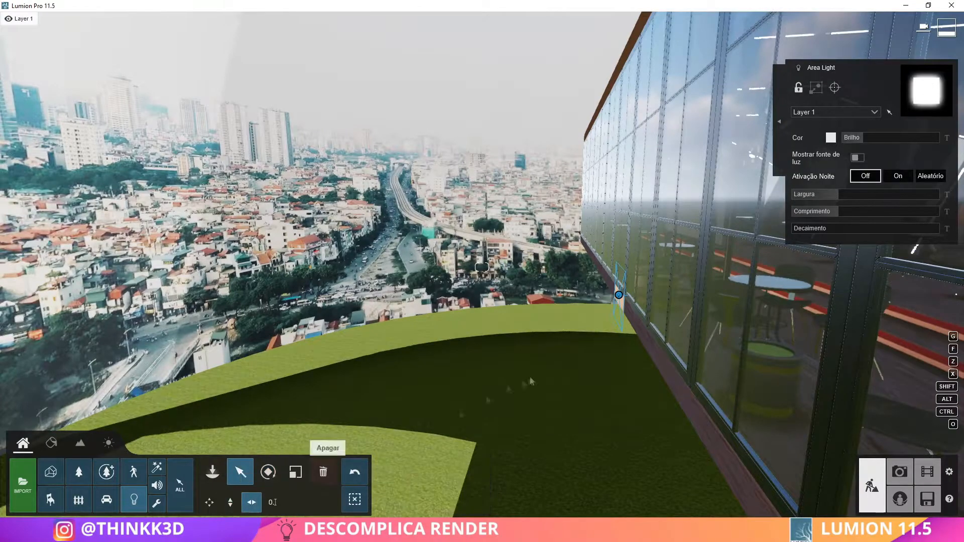
Widen the area light to its maximum, increase its length, and shift it horizontally along the façade
{"action": "right_click_drag", "start_coordinate": [549, 301], "coordinate": [668, 309]}
{"action": "key", "text": "a"}
{"action": "left_click_drag", "start_coordinate": [839, 195], "coordinate": [951, 208]}
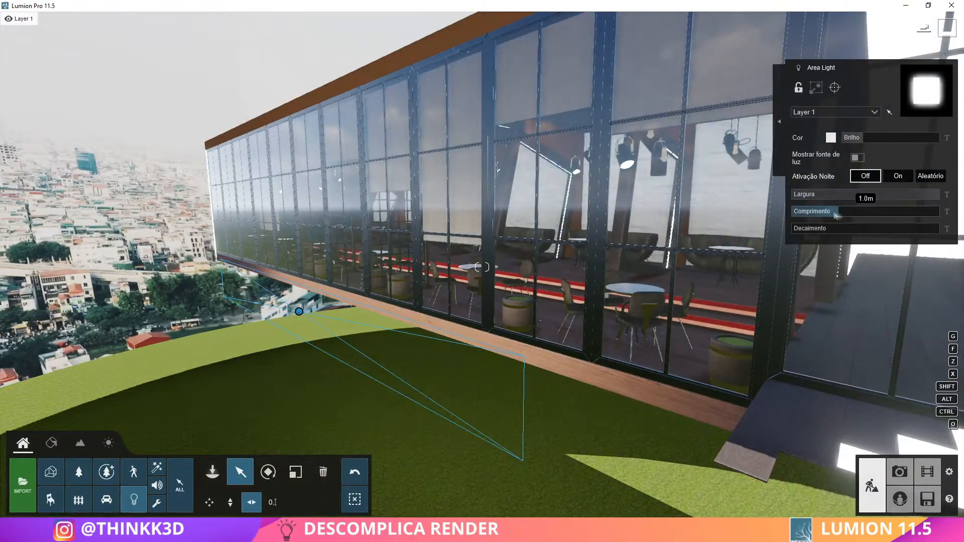
{"action": "left_click_drag", "start_coordinate": [836, 216], "coordinate": [868, 211]}
{"action": "key", "text": "a"}
{"action": "right_click_drag", "start_coordinate": [302, 314], "coordinate": [452, 326]}
{"action": "left_click_drag", "start_coordinate": [693, 284], "coordinate": [408, 279]}
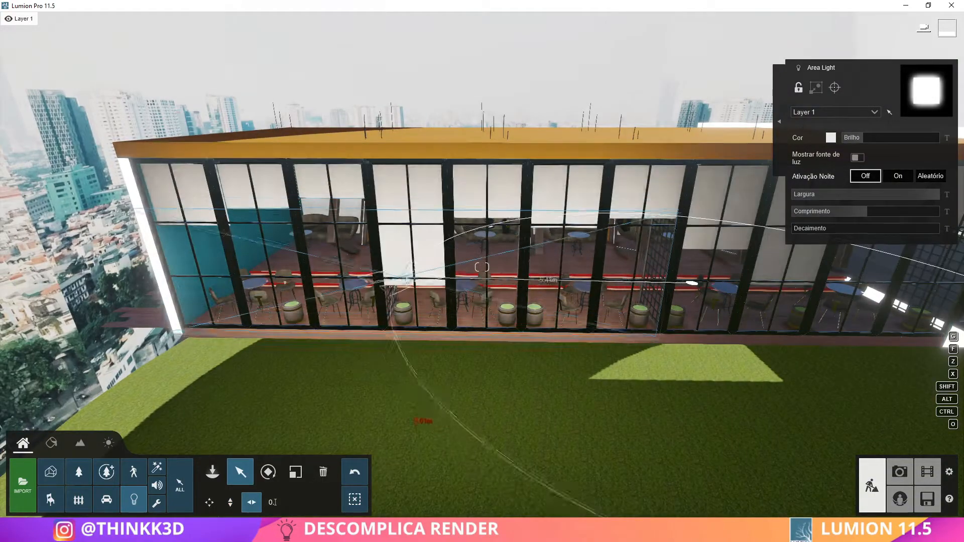
Lengthen the area light a little more and raise it to cover the full height of the far façade windows
{"action": "mouse_move", "coordinate": [876, 211]}
{"action": "left_mouse_down"}
{"action": "mouse_move", "coordinate": [891, 212]}
{"action": "mouse_move", "coordinate": [881, 212]}
{"action": "left_mouse_up"}
{"action": "right_click_drag", "start_coordinate": [588, 267], "coordinate": [450, 293]}
{"action": "key", "text": "d"}
{"action": "left_click_drag", "start_coordinate": [480, 237], "coordinate": [480, 225]}
{"action": "key", "text": "s"}
{"action": "right_click_drag", "start_coordinate": [480, 225], "coordinate": [643, 240]}
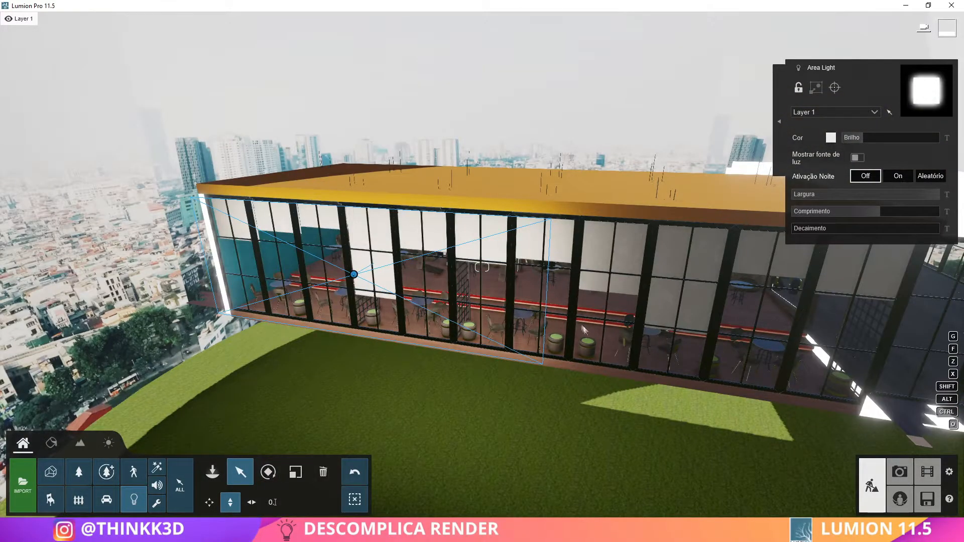
Tint the area light a pale warm yellow
{"action": "left_click", "coordinate": [831, 138]}
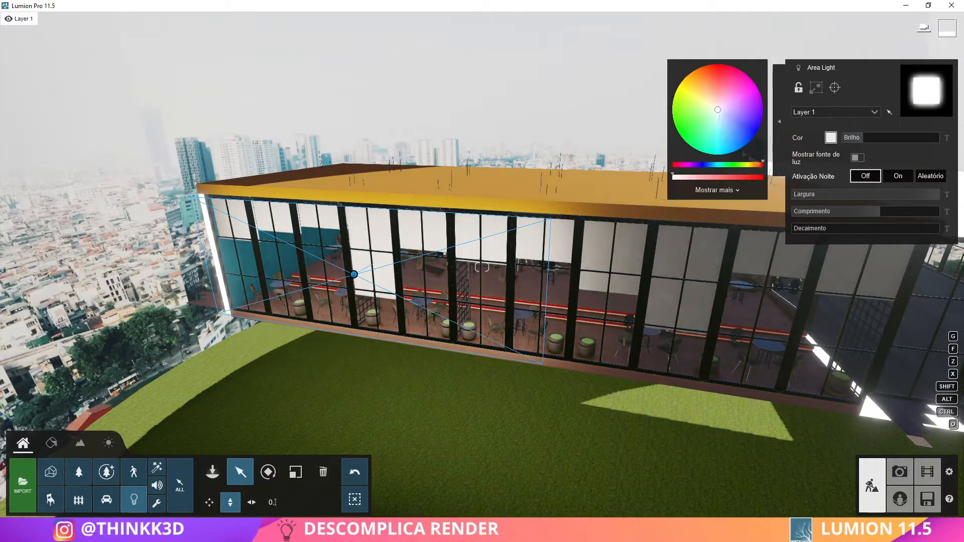
{"action": "key", "text": "d"}
{"action": "right_click_drag", "start_coordinate": [743, 245], "coordinate": [696, 264]}
{"action": "left_click_drag", "start_coordinate": [802, 230], "coordinate": [797, 229]}
{"action": "key", "text": "w"}
{"action": "mouse_move", "coordinate": [728, 251]}
{"action": "right_mouse_down"}
{"action": "mouse_move", "coordinate": [632, 236]}
{"action": "mouse_move", "coordinate": [733, 251]}
{"action": "right_mouse_up"}
{"action": "key", "text": "w"}
{"action": "key", "text": "super"}
{"action": "key", "text": "super"}
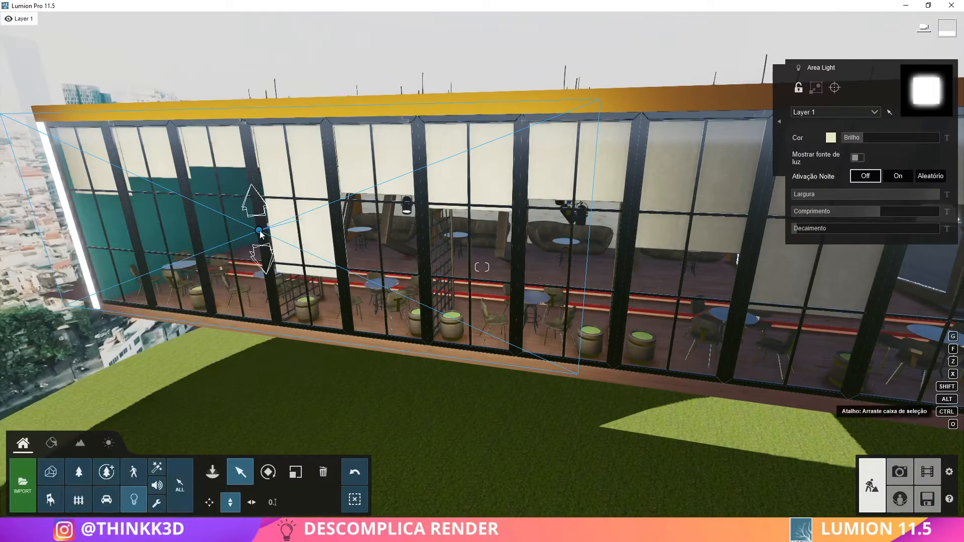
Check the area light's effect on the interior in Photo mode, and return to Build mode with the Move tool
{"action": "left_click", "coordinate": [259, 231], "text": "ctrl"}
{"action": "left_click", "coordinate": [259, 230]}
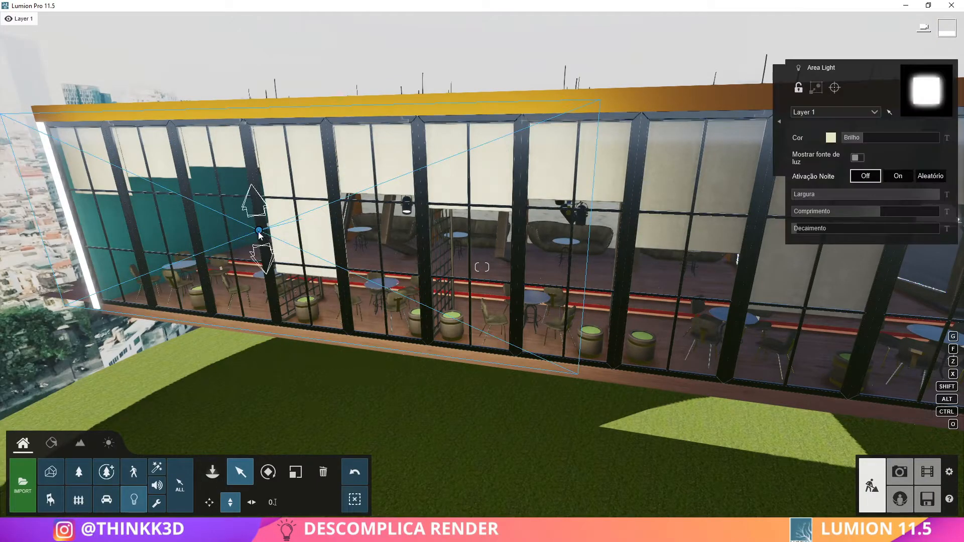
{"action": "left_click", "coordinate": [213, 472]}
{"action": "key", "text": "s"}
{"action": "right_click_drag", "start_coordinate": [702, 387], "coordinate": [372, 366]}
{"action": "left_click", "coordinate": [899, 472]}
{"action": "key", "text": "s"}
{"action": "right_click_drag", "start_coordinate": [621, 212], "coordinate": [622, 241]}
{"action": "key", "text": "w"}
{"action": "key", "text": "s"}
{"action": "left_click", "coordinate": [871, 486]}
{"action": "left_click", "coordinate": [240, 472]}
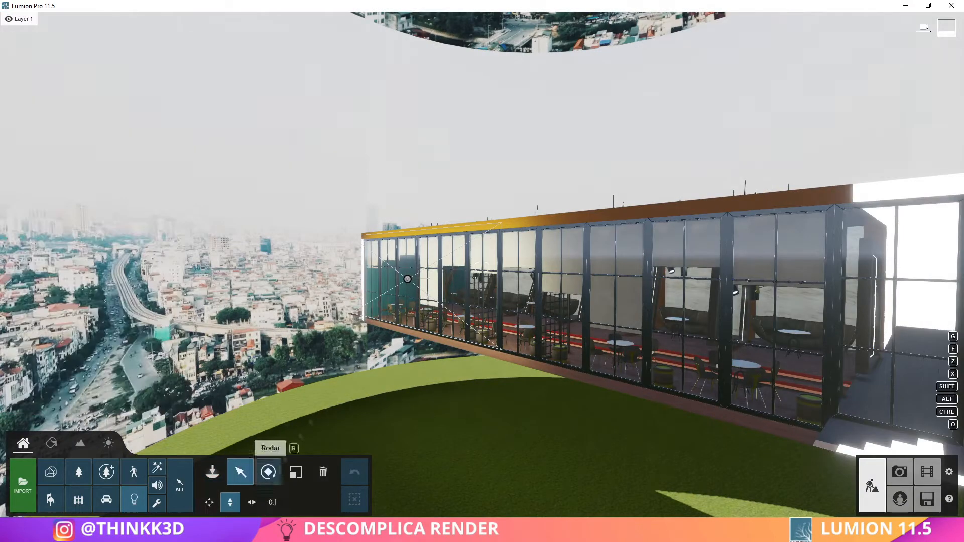
Move the area light horizontally away from the façade and increase its length slightly
{"action": "left_click_drag", "start_coordinate": [407, 278], "coordinate": [363, 285]}
{"action": "left_click_drag", "start_coordinate": [892, 215], "coordinate": [898, 214]}
{"action": "key", "text": "a"}
{"action": "right_click_drag", "start_coordinate": [668, 261], "coordinate": [648, 276]}
{"action": "key", "text": "s"}
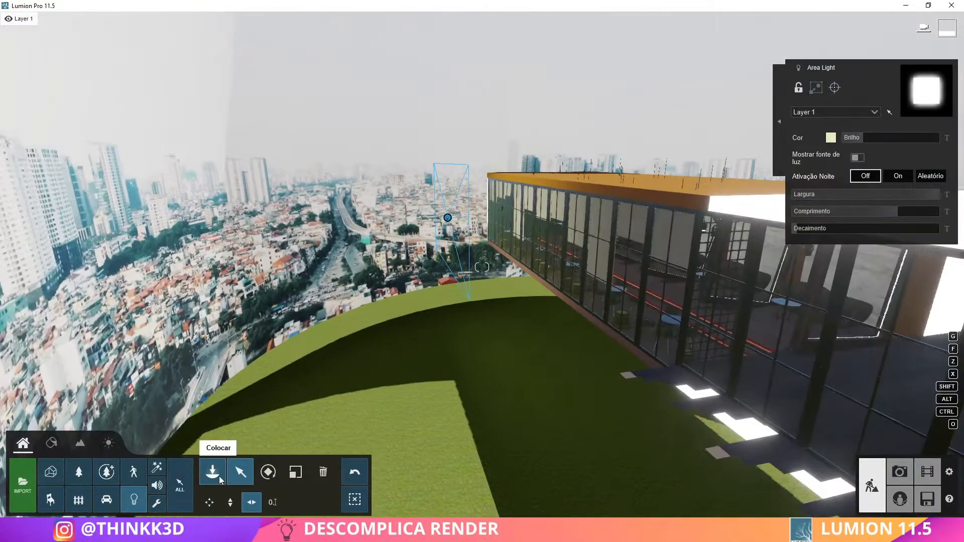
Place a second area light at the façade base near the entrance, turn it toward the windows, and enlarge it
{"action": "left_click", "coordinate": [219, 480]}
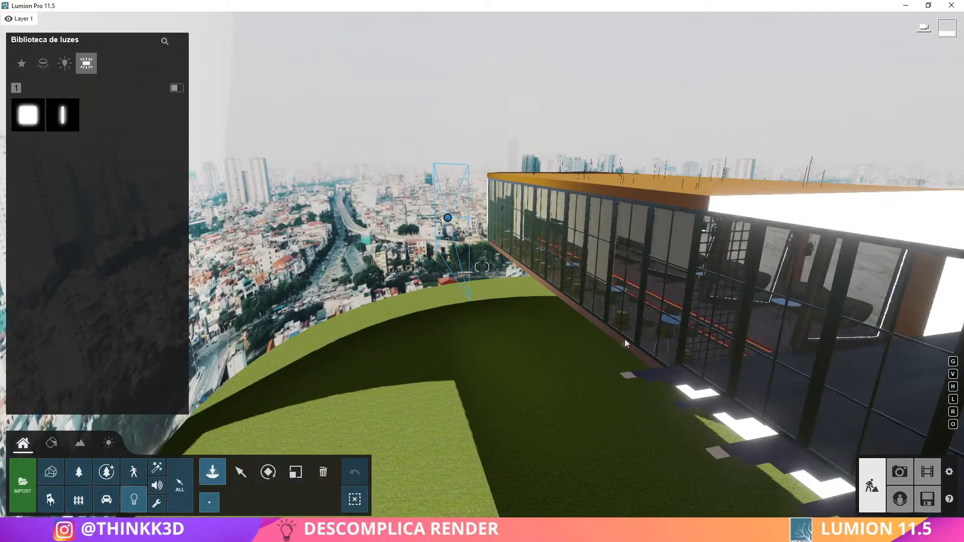
{"action": "left_click", "coordinate": [620, 343]}
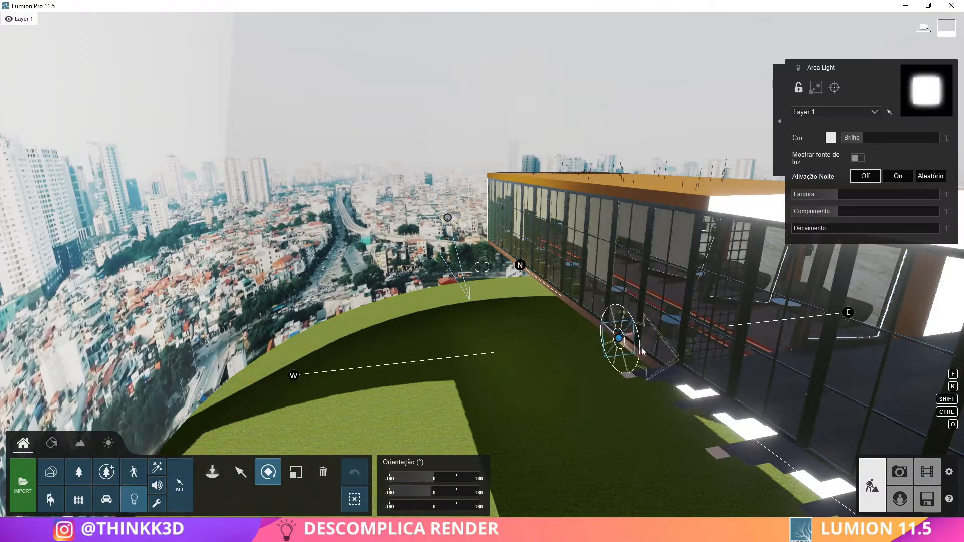
{"action": "left_click_drag", "start_coordinate": [840, 211], "coordinate": [918, 214]}
Move the second area light beside the first in front of the entrance-side windows, raise it, and shorten it slightly
{"action": "left_click_drag", "start_coordinate": [618, 339], "coordinate": [488, 252]}
{"action": "left_click", "coordinate": [252, 502]}
{"action": "right_click_drag", "start_coordinate": [488, 253], "coordinate": [218, 340]}
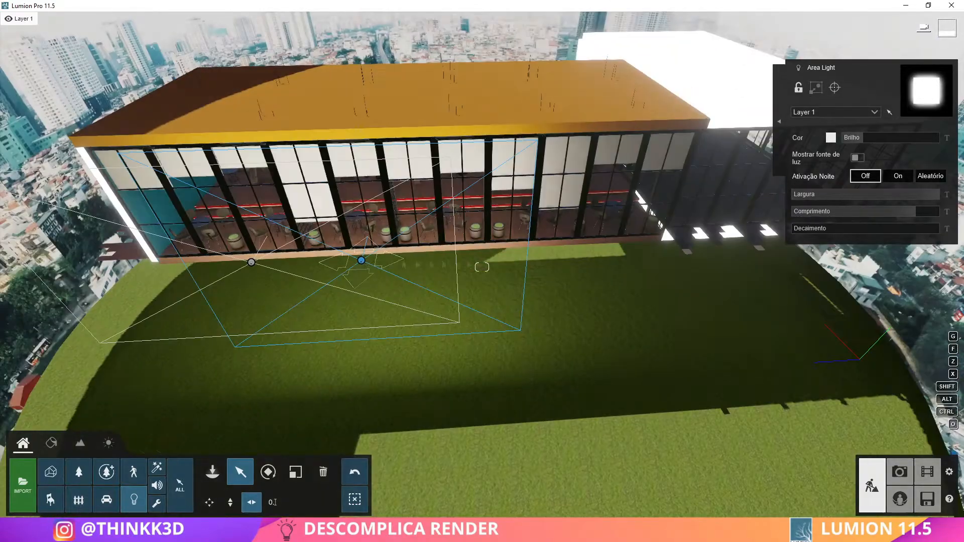
{"action": "left_click_drag", "start_coordinate": [362, 261], "coordinate": [613, 244]}
{"action": "right_click_drag", "start_coordinate": [482, 267], "coordinate": [384, 296]}
{"action": "left_click_drag", "start_coordinate": [525, 345], "coordinate": [471, 345]}
{"action": "right_click_drag", "start_coordinate": [461, 350], "coordinate": [550, 409]}
{"action": "left_click_drag", "start_coordinate": [553, 390], "coordinate": [539, 384]}
{"action": "right_click_drag", "start_coordinate": [539, 384], "coordinate": [542, 352]}
{"action": "left_click_drag", "start_coordinate": [916, 214], "coordinate": [910, 214]}
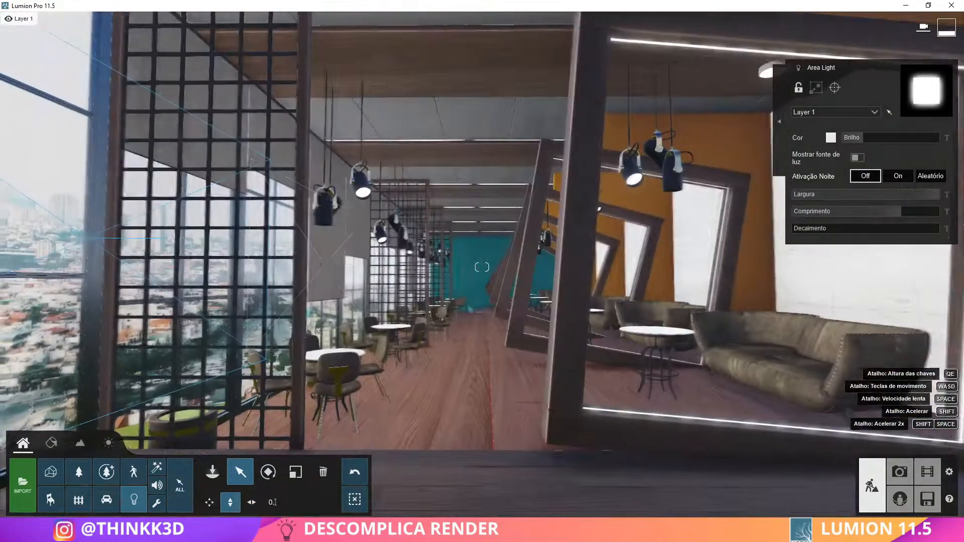
Select both area lights, tint them pale yellow with slightly lower brightness, and preview them in photo 1
{"action": "left_click", "coordinate": [899, 472]}
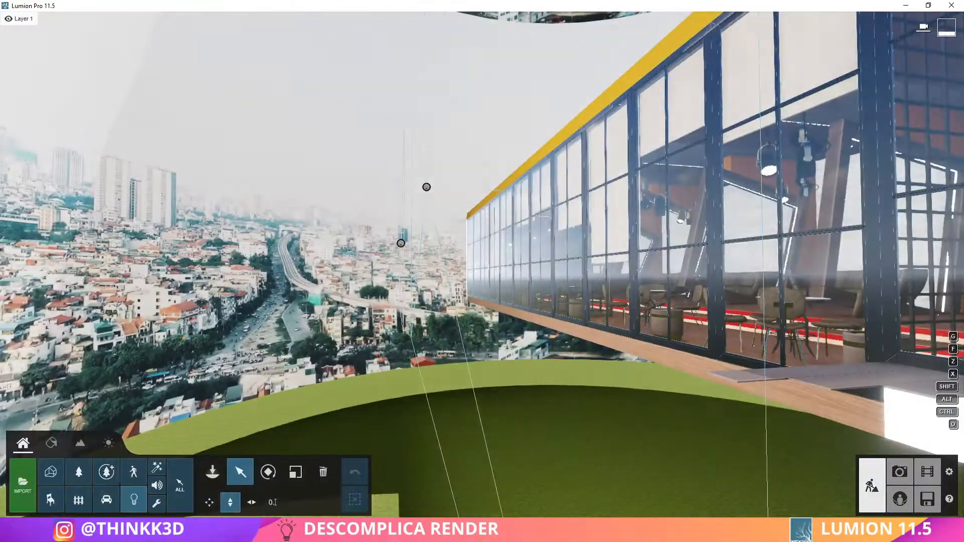
{"action": "left_click", "coordinate": [899, 472]}
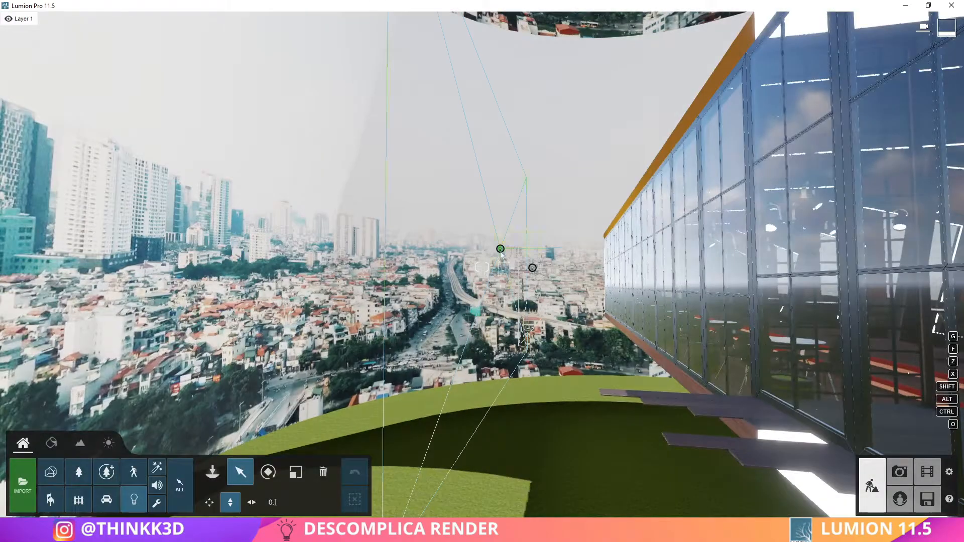
{"action": "left_click", "coordinate": [501, 249]}
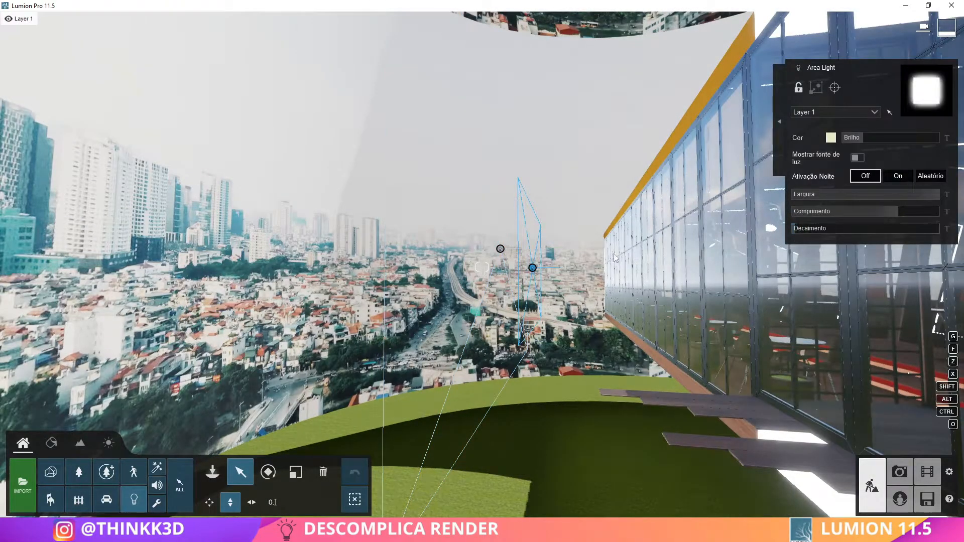
{"action": "left_click", "coordinate": [899, 472]}
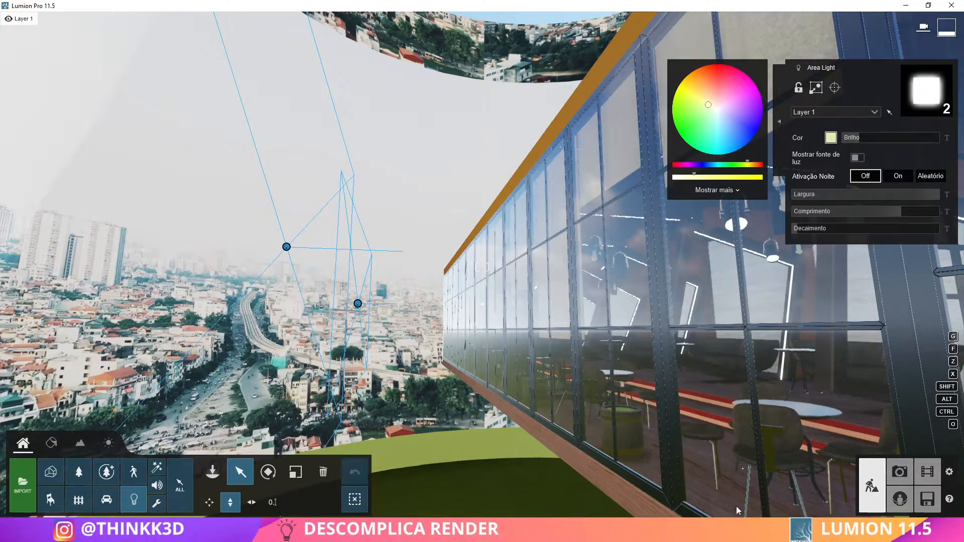
{"action": "left_click", "coordinate": [900, 472]}
{"action": "left_click", "coordinate": [49, 455]}
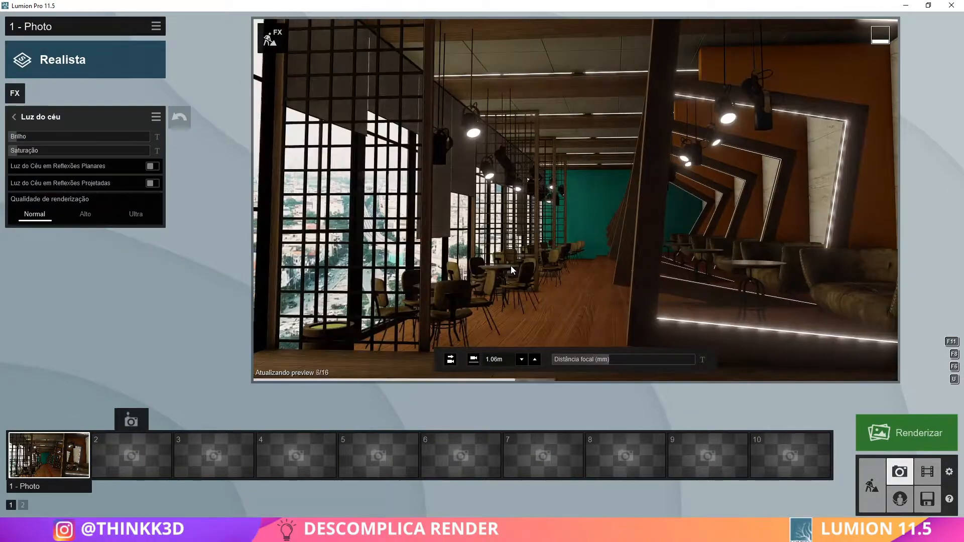
Inspect the lit interior in the photo view, and change both area lights' colour to an almost white tone
{"action": "key", "text": "w"}
{"action": "right_click_drag", "start_coordinate": [512, 270], "coordinate": [351, 251]}
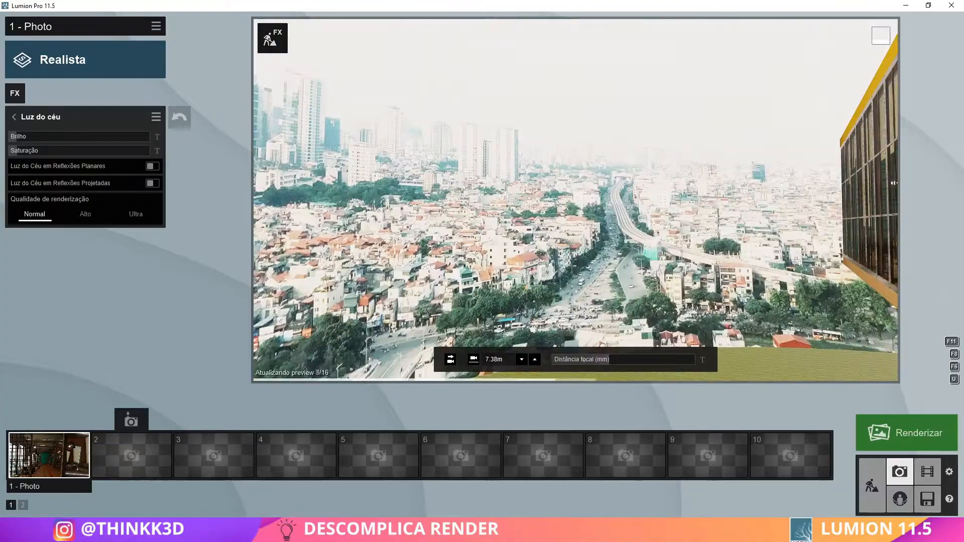
{"action": "left_click", "coordinate": [872, 486]}
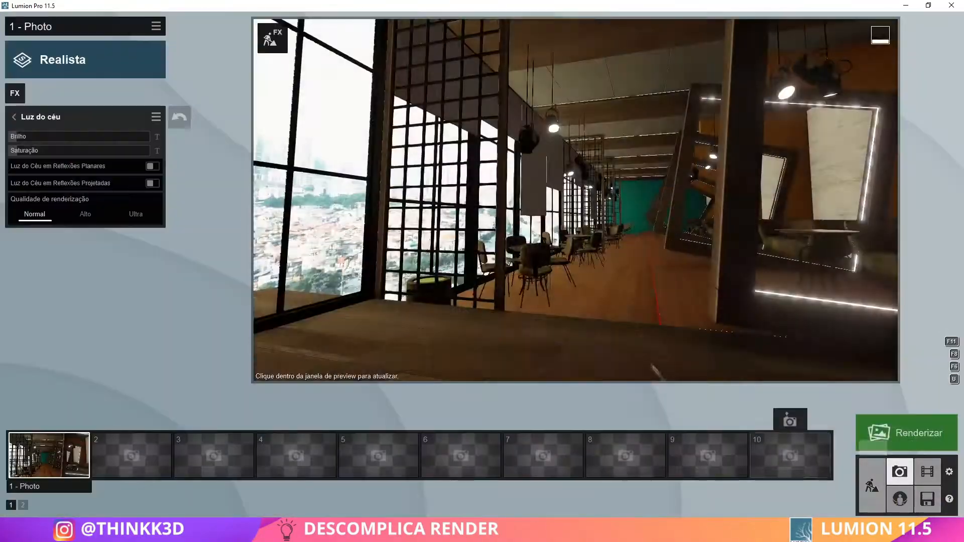
{"action": "left_click", "coordinate": [872, 484]}
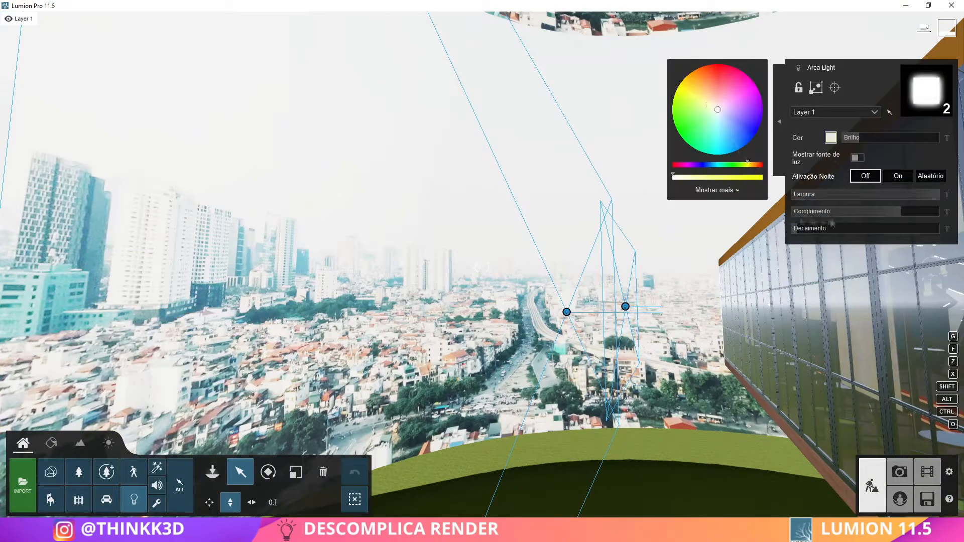
{"action": "left_click", "coordinate": [900, 472]}
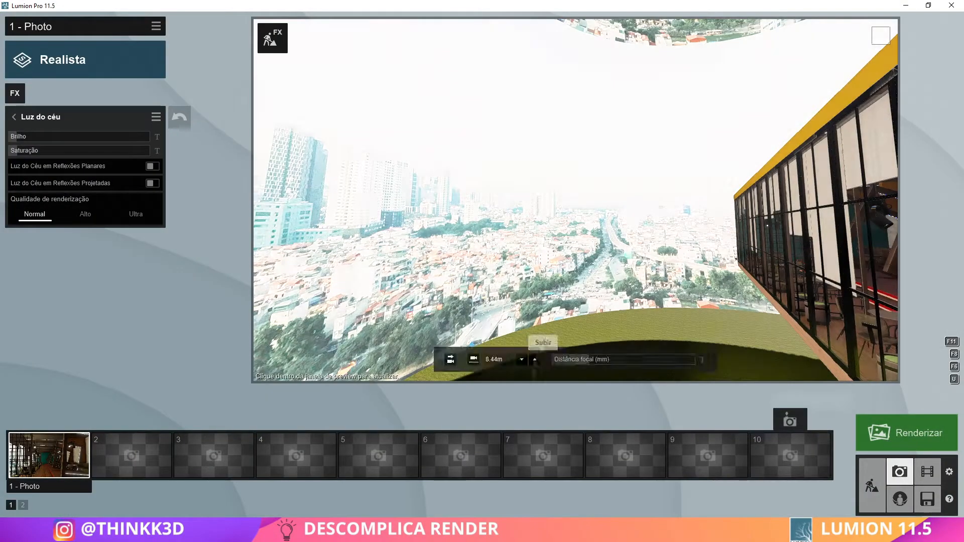
Look through the Céus Reais and Nitidez effects, and raise the Exposição effect slightly
{"action": "left_click", "coordinate": [14, 117]}
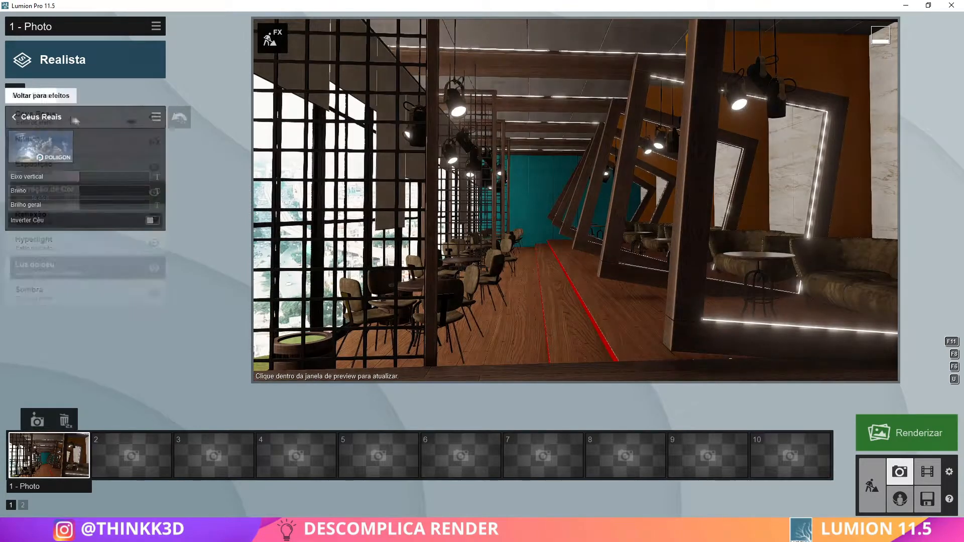
{"action": "left_click", "coordinate": [70, 117]}
{"action": "left_click", "coordinate": [14, 117]}
{"action": "left_click", "coordinate": [50, 142]}
{"action": "left_click", "coordinate": [14, 117]}
{"action": "left_click", "coordinate": [45, 167]}
{"action": "left_click_drag", "start_coordinate": [76, 137], "coordinate": [83, 137]}
{"action": "left_click", "coordinate": [14, 117]}
Review the Reflexão effect and increase the Hyperlight amount slightly
{"action": "left_click", "coordinate": [43, 217]}
{"action": "right_click_drag", "start_coordinate": [593, 200], "coordinate": [532, 201]}
{"action": "left_click", "coordinate": [14, 117]}
{"action": "left_click", "coordinate": [42, 242]}
{"action": "left_click_drag", "start_coordinate": [78, 137], "coordinate": [82, 137]}
{"action": "left_click", "coordinate": [14, 117]}
In the Sombra effect, lower the brightness slightly and increase the omnishadow, then inspect the aisle from a closer view
{"action": "left_click", "coordinate": [35, 292]}
{"action": "left_click_drag", "start_coordinate": [23, 167], "coordinate": [20, 165]}
{"action": "left_click_drag", "start_coordinate": [67, 193], "coordinate": [79, 193]}
{"action": "key", "text": "w"}
{"action": "right_click_drag", "start_coordinate": [422, 243], "coordinate": [501, 246]}
{"action": "key", "text": "a"}
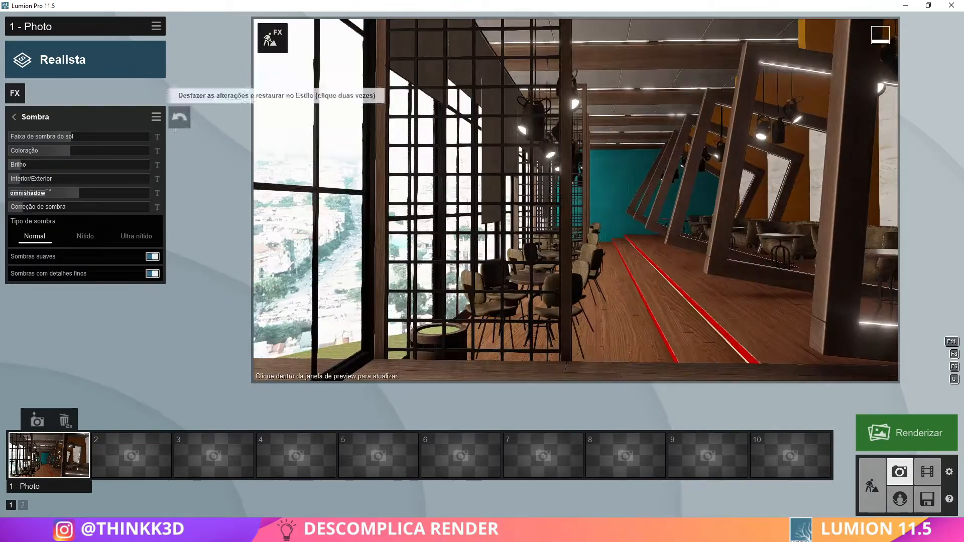
Browse the photo effects, add the 2 pontos de perspectiva camera effect, and reframe the interior view
{"action": "left_click", "coordinate": [14, 116]}
{"action": "left_click", "coordinate": [14, 93]}
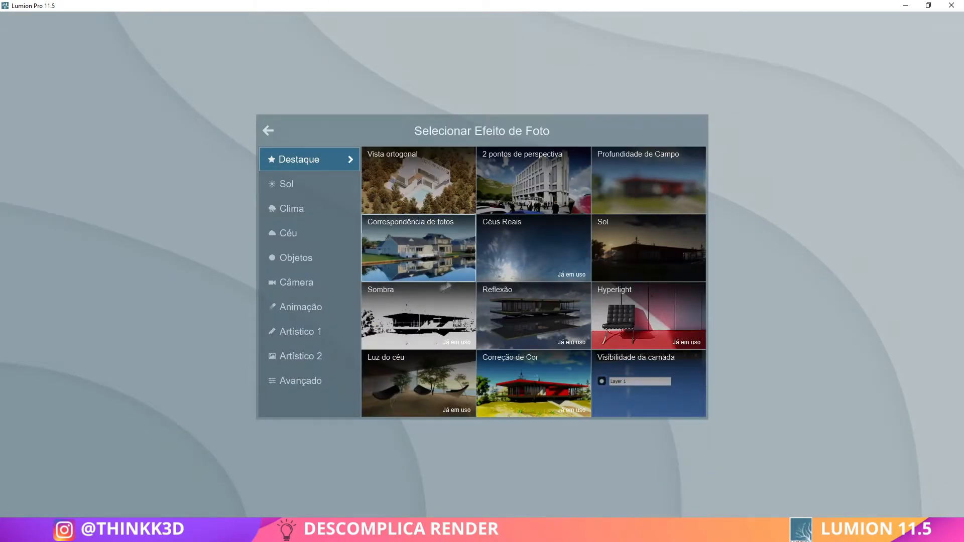
{"action": "left_click", "coordinate": [323, 190]}
{"action": "left_click", "coordinate": [327, 213]}
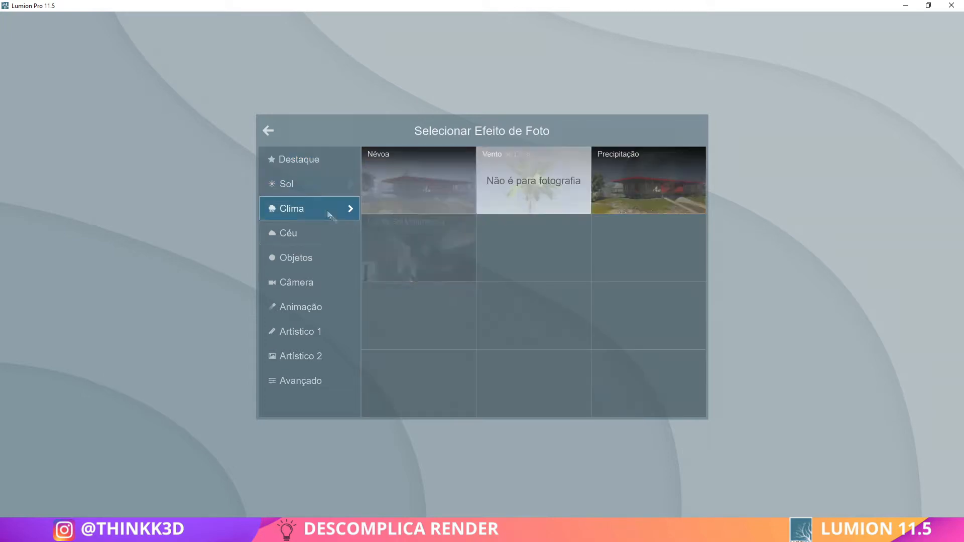
{"action": "left_click", "coordinate": [331, 239]}
{"action": "left_click", "coordinate": [329, 261]}
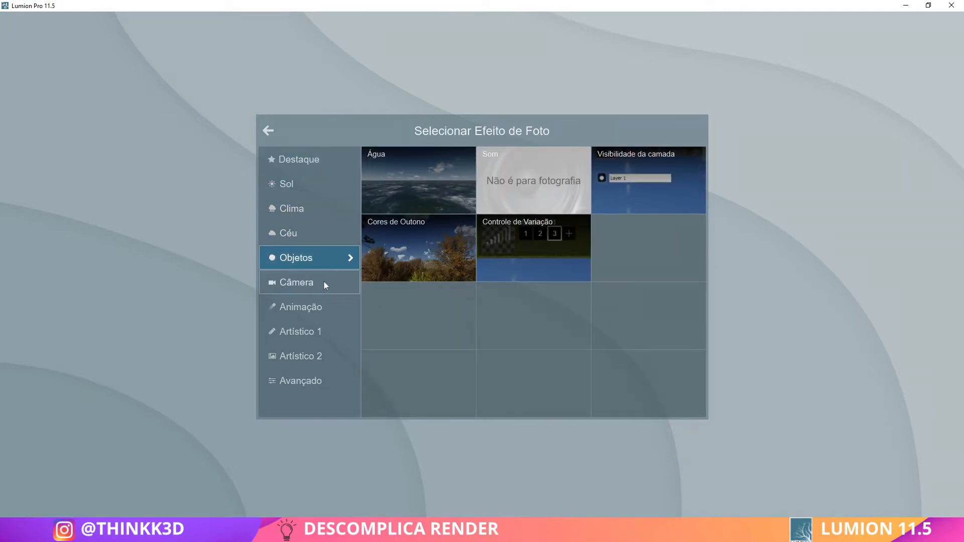
{"action": "left_click", "coordinate": [323, 282]}
{"action": "left_click", "coordinate": [429, 243]}
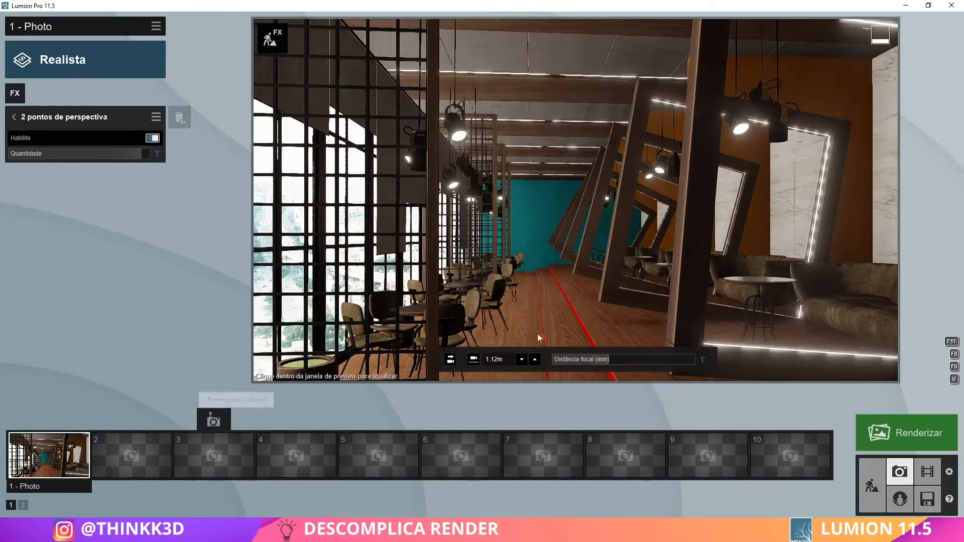
{"action": "key", "text": "d"}
{"action": "right_click_drag", "start_coordinate": [512, 263], "coordinate": [508, 264]}
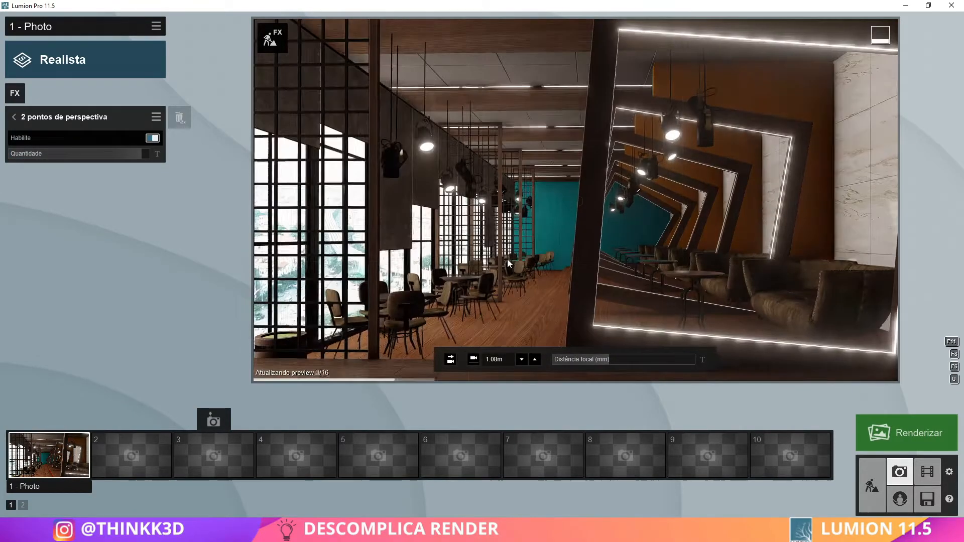
Add the Iluminação global effect and set its Quantidade de IG do Sol and Velocidade de atenuação to low values
{"action": "left_click", "coordinate": [15, 93]}
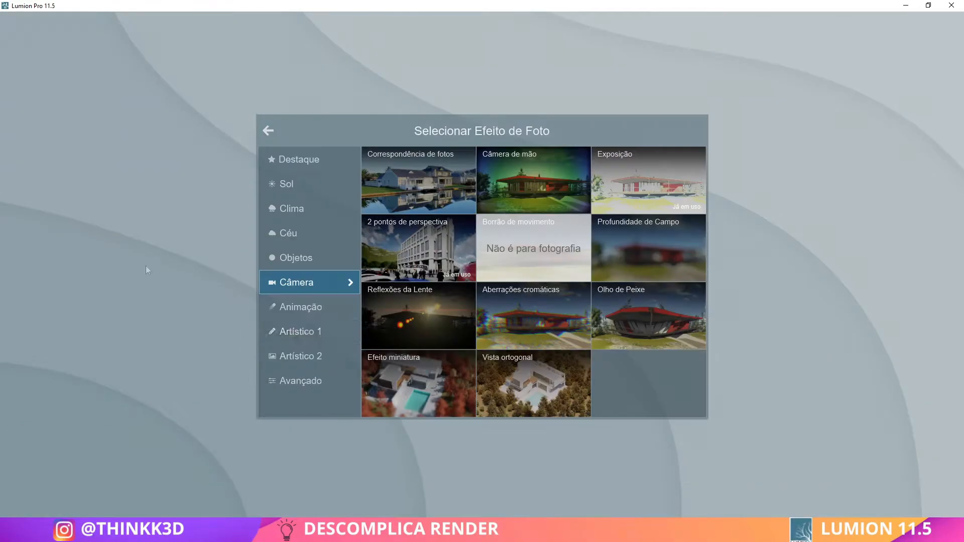
{"action": "left_click", "coordinate": [302, 332]}
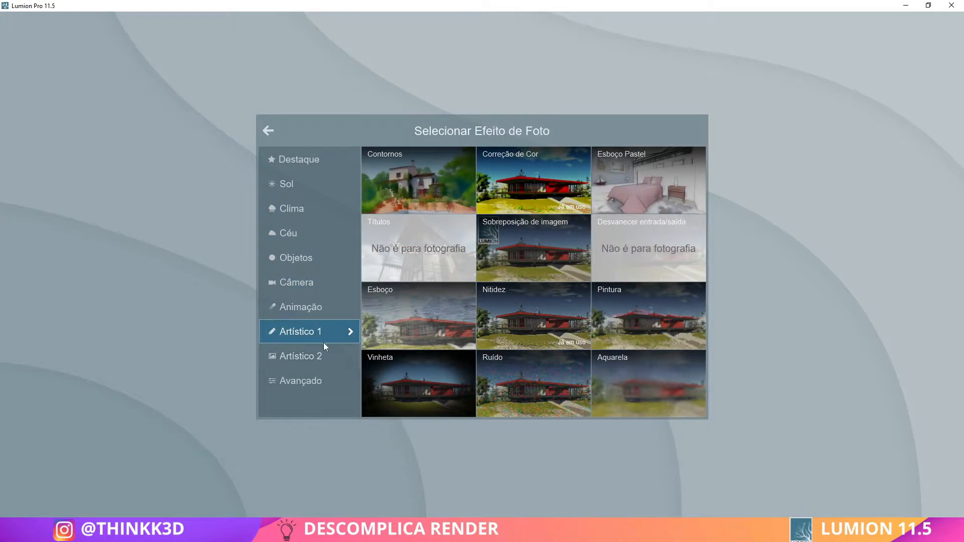
{"action": "left_click", "coordinate": [314, 355]}
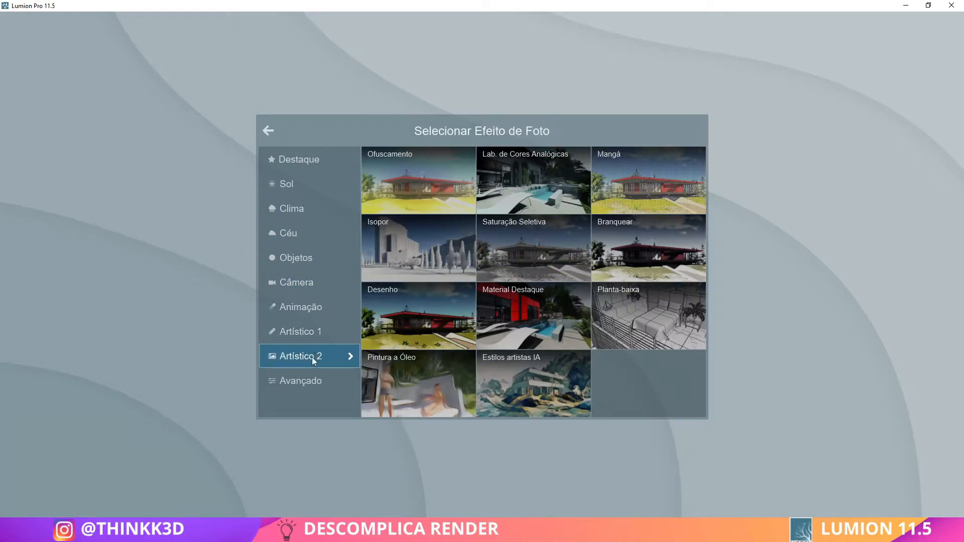
{"action": "left_click", "coordinate": [309, 381]}
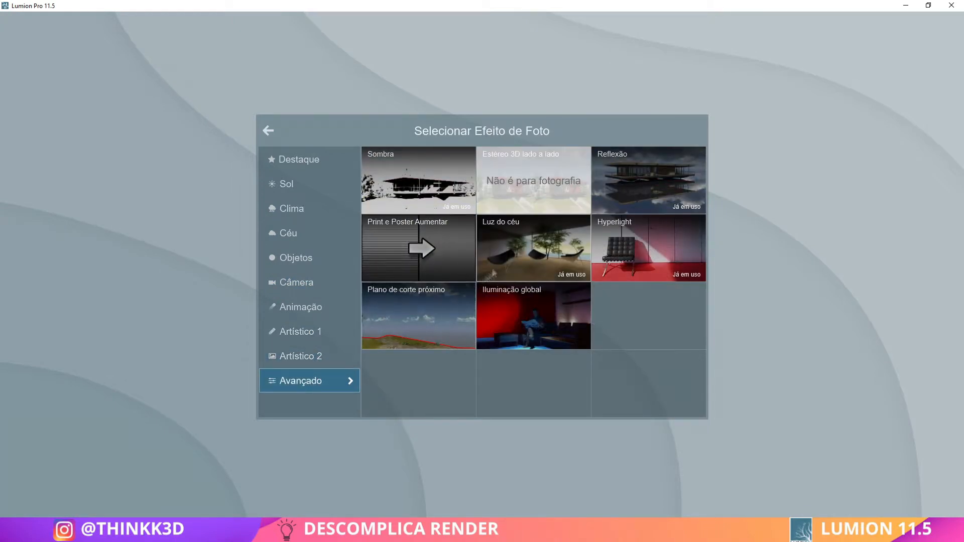
{"action": "left_click", "coordinate": [533, 316]}
{"action": "left_click_drag", "start_coordinate": [36, 156], "coordinate": [17, 170]}
{"action": "left_click", "coordinate": [23, 168]}
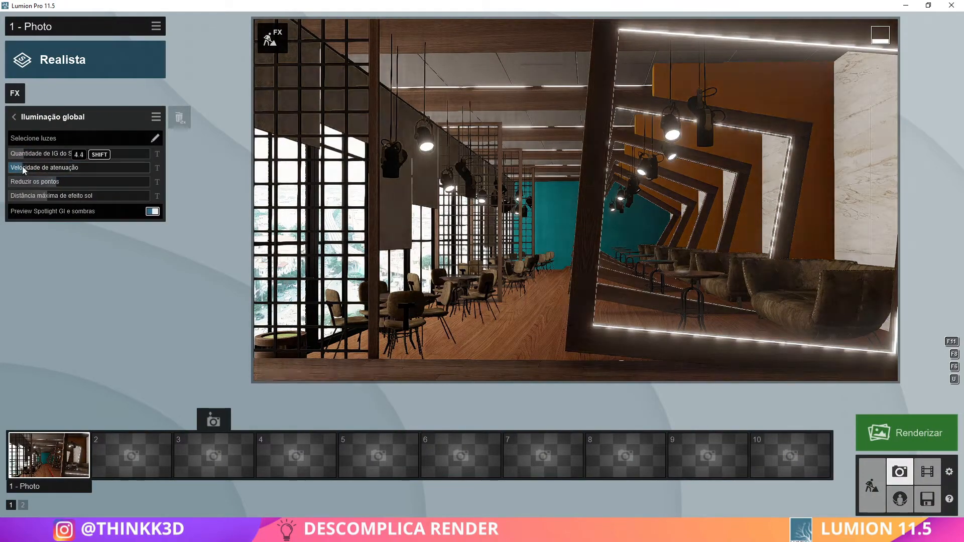
Reframe the photo along the window-side tables and add the Print e Poster Aumentar effect
{"action": "left_click", "coordinate": [480, 251]}
{"action": "key", "text": "a"}
{"action": "right_click_drag", "start_coordinate": [452, 229], "coordinate": [485, 231]}
{"action": "key", "text": "a"}
{"action": "key", "text": "s"}
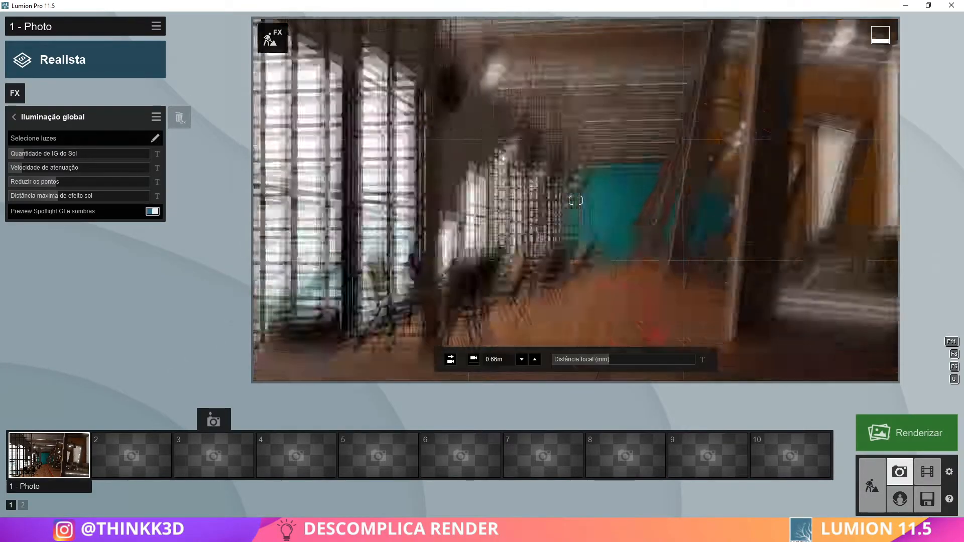
{"action": "right_click_drag", "start_coordinate": [485, 297], "coordinate": [488, 314]}
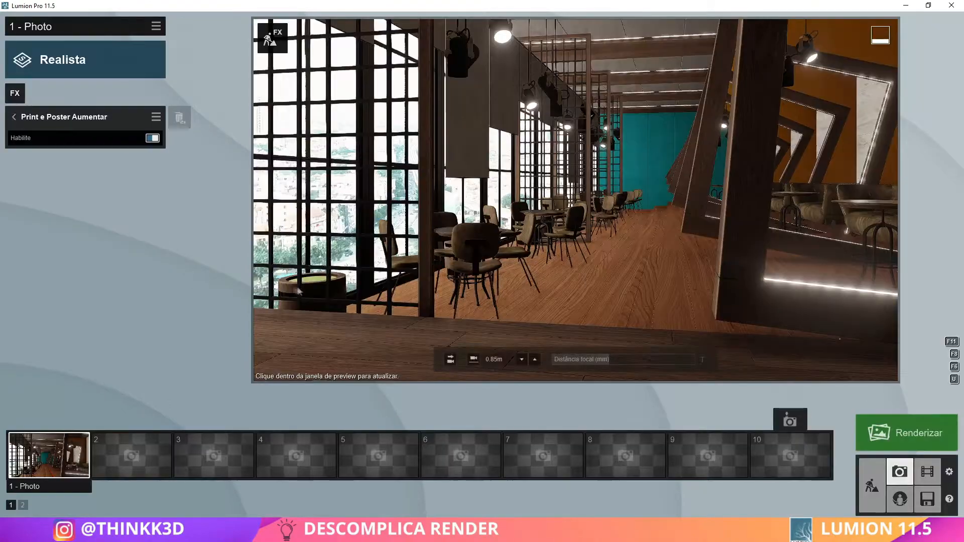
{"action": "right_click_drag", "start_coordinate": [299, 291], "coordinate": [392, 249]}
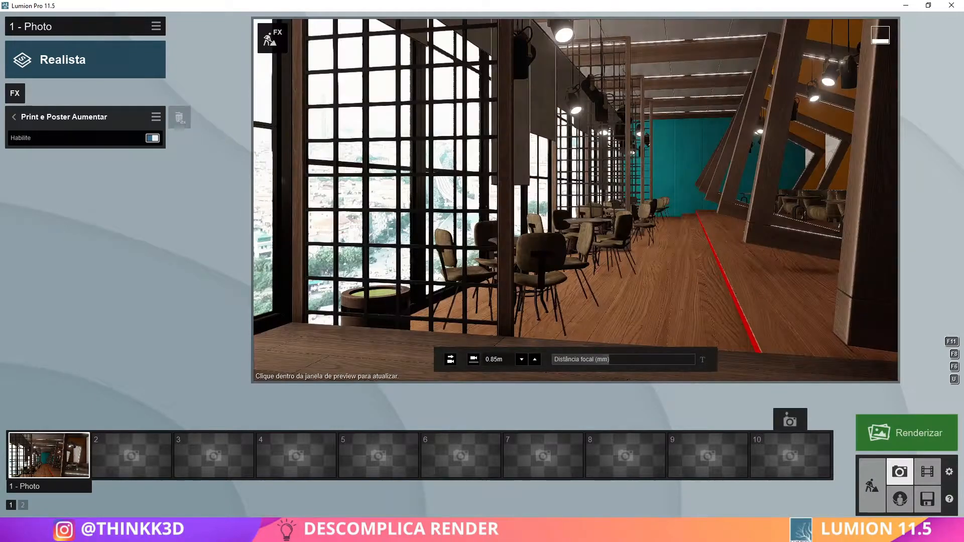
{"action": "left_click", "coordinate": [14, 117]}
{"action": "right_click_drag", "start_coordinate": [414, 306], "coordinate": [416, 261]}
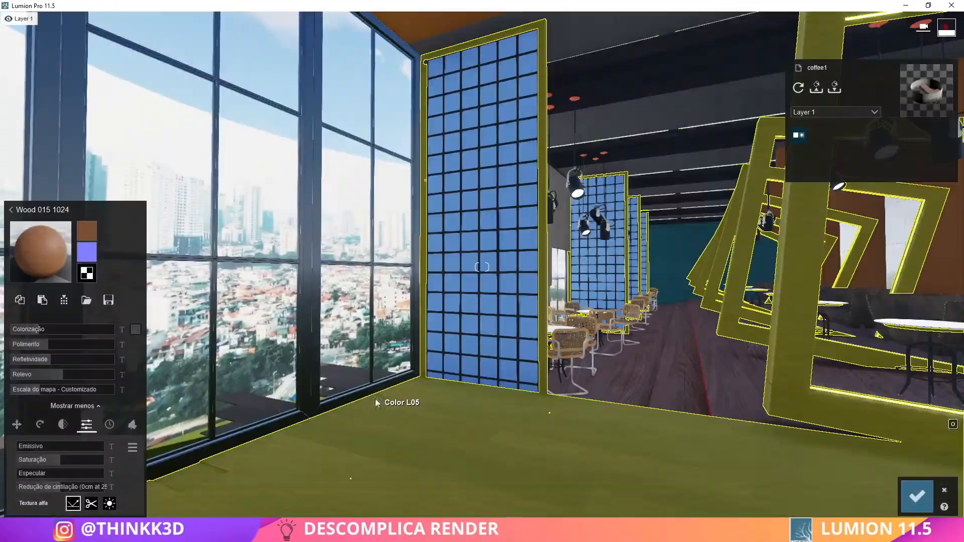
Examine the coffee shop's interior around the window-side chairs, discarding any open material changes
{"action": "right_click_drag", "start_coordinate": [482, 267], "coordinate": [482, 267]}
{"action": "key", "text": "s"}
{"action": "left_click", "coordinate": [301, 216]}
{"action": "key", "text": "w"}
{"action": "left_click", "coordinate": [626, 366]}
{"action": "key", "text": "w"}
{"action": "right_click_drag", "start_coordinate": [482, 267], "coordinate": [482, 267]}
{"action": "key", "text": "s"}
{"action": "left_click", "coordinate": [944, 491]}
{"action": "left_click", "coordinate": [945, 491]}
{"action": "key", "text": "d"}
Apply a pureglass material from the interior library to the lattice dividers and save the material changes
{"action": "left_click", "coordinate": [410, 314]}
{"action": "left_click", "coordinate": [62, 184]}
{"action": "left_click", "coordinate": [172, 444]}
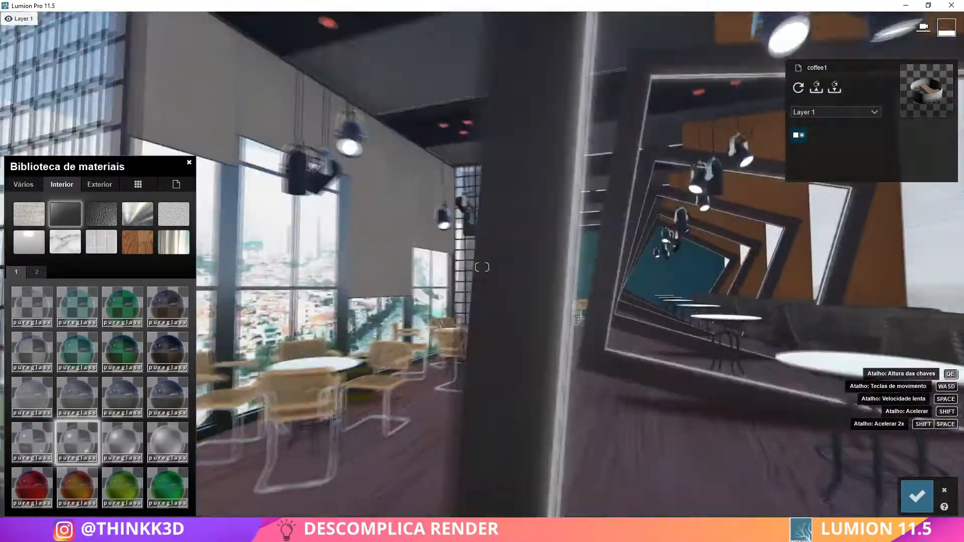
{"action": "right_click_drag", "start_coordinate": [482, 267], "coordinate": [482, 266]}
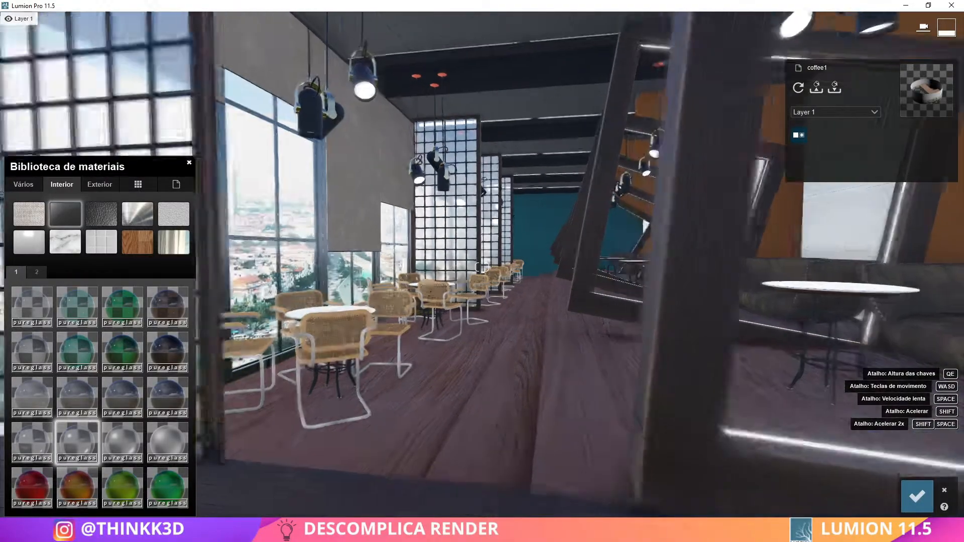
{"action": "left_click", "coordinate": [917, 496]}
Apply a shiny metal from the interior material library to the chairs' tubular frames and save it
{"action": "left_click", "coordinate": [368, 405]}
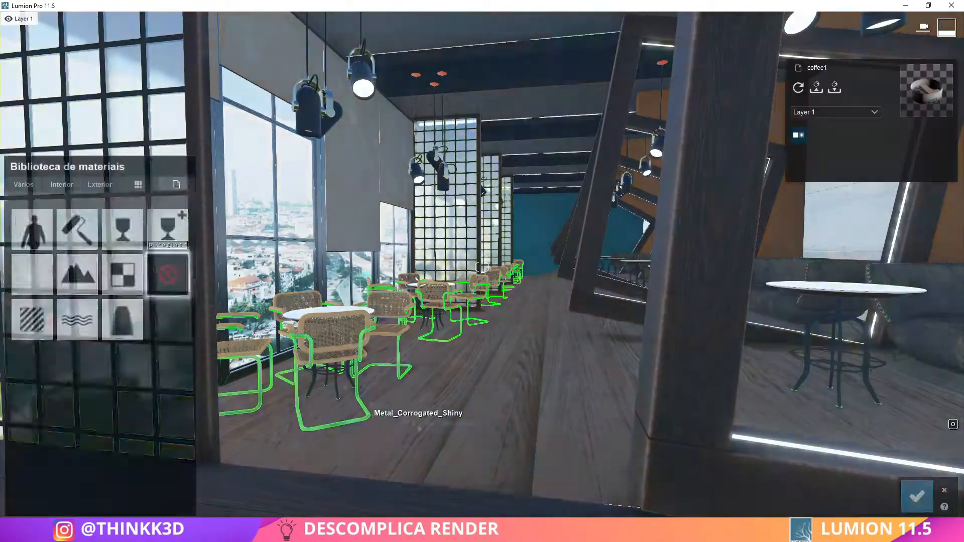
{"action": "left_click", "coordinate": [62, 184]}
{"action": "left_click", "coordinate": [171, 442]}
{"action": "right_click_drag", "start_coordinate": [482, 266], "coordinate": [626, 395]}
{"action": "left_click", "coordinate": [917, 497]}
Apply Polii Wood Fine 022 3k to the chairs' wooden parts and rotate it 90° on the longitudinal axis
{"action": "key", "text": "w"}
{"action": "key", "text": "s"}
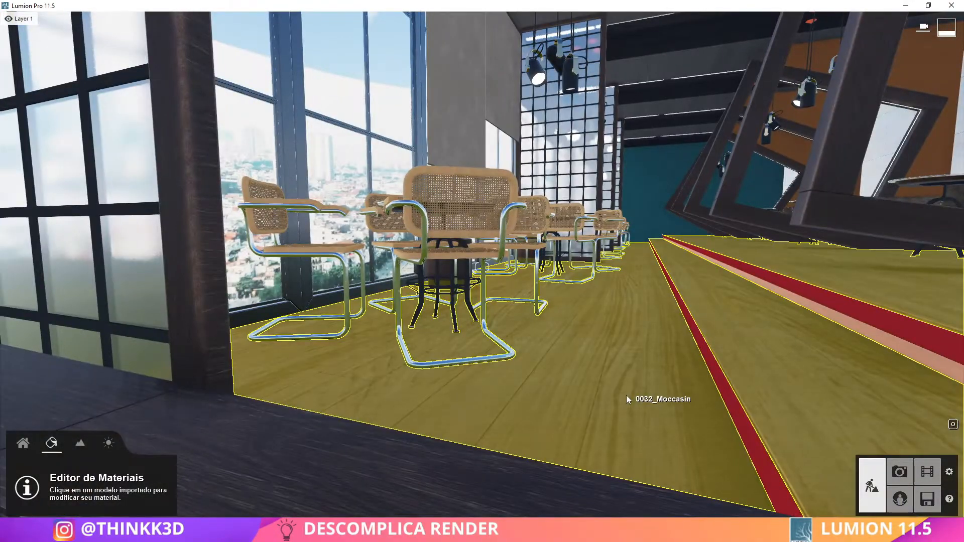
{"action": "left_click", "coordinate": [507, 226]}
{"action": "right_click_drag", "start_coordinate": [507, 226], "coordinate": [482, 267]}
{"action": "left_click", "coordinate": [84, 318]}
{"action": "key", "text": "s"}
{"action": "left_click", "coordinate": [168, 443]}
{"action": "key", "text": "w"}
{"action": "key", "text": "s"}
{"action": "double_click", "coordinate": [83, 313]}
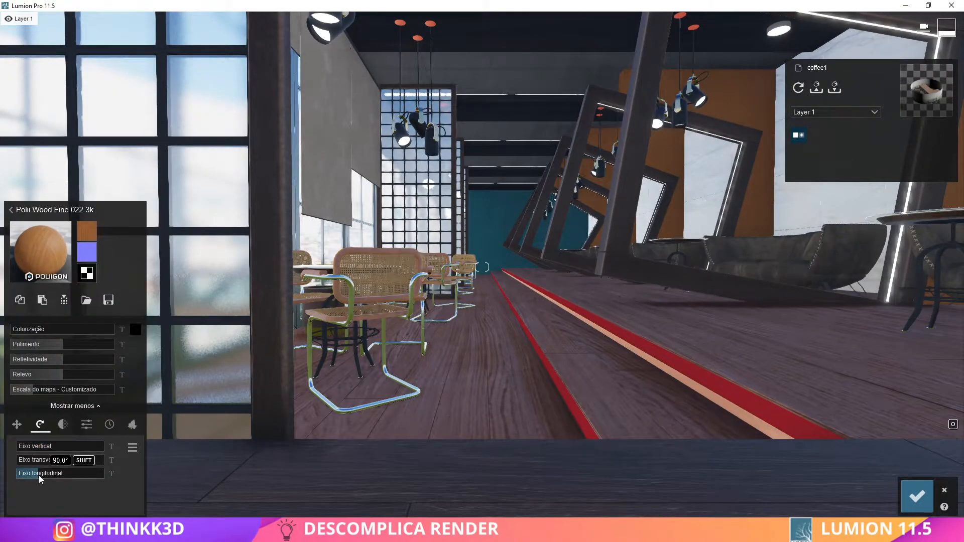
{"action": "key", "text": "s"}
{"action": "right_click_drag", "start_coordinate": [482, 266], "coordinate": [482, 267]}
Darken the chairs' wood with a black tint, setting Colorização to about 0.3
{"action": "left_click", "coordinate": [135, 330]}
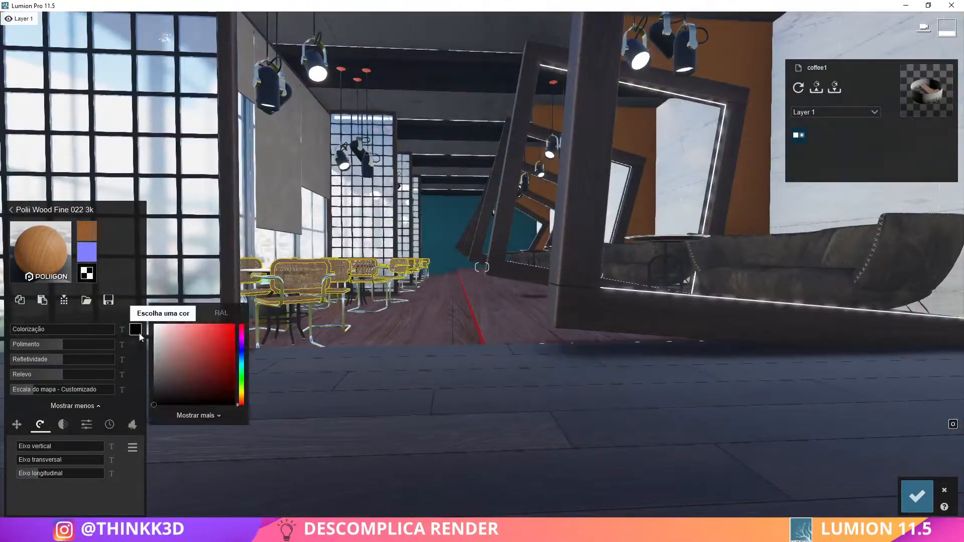
{"action": "key", "text": "w"}
{"action": "right_click_drag", "start_coordinate": [61, 343], "coordinate": [50, 348]}
{"action": "left_click_drag", "start_coordinate": [59, 330], "coordinate": [44, 330]}
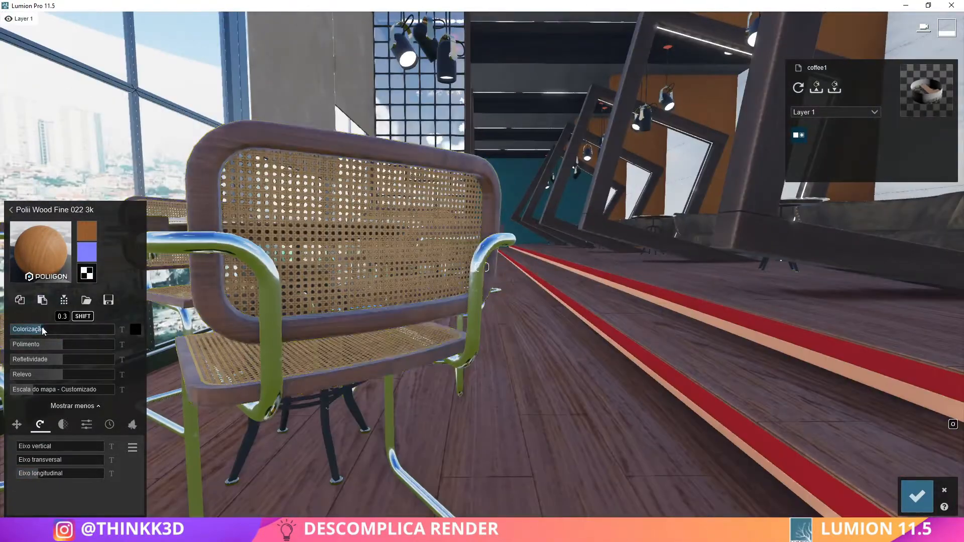
{"action": "key", "text": "s"}
{"action": "right_click_drag", "start_coordinate": [41, 333], "coordinate": [40, 333]}
{"action": "left_click", "coordinate": [135, 330]}
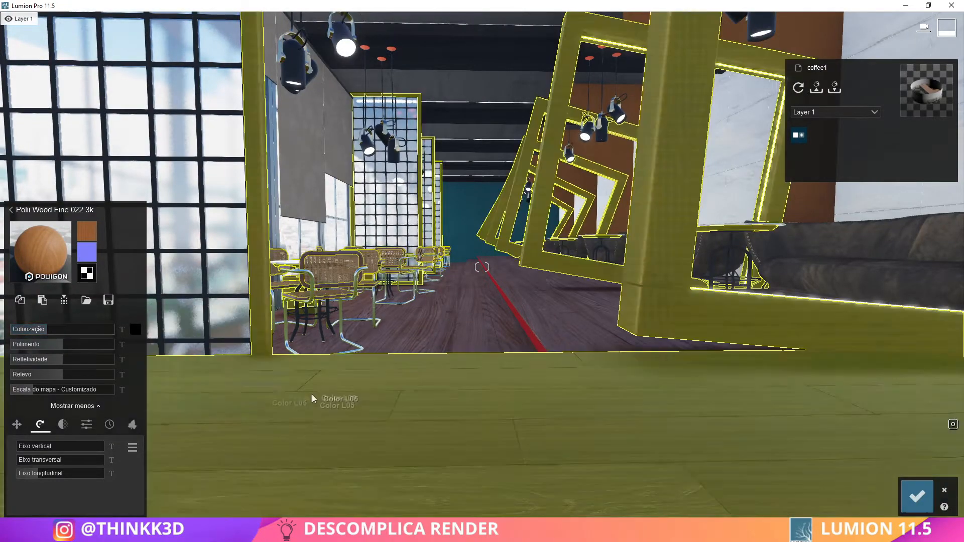
{"action": "right_click_drag", "start_coordinate": [312, 397], "coordinate": [302, 381]}
Copy the chairs' wood material, try to paste it onto another surface, and discard the pending material changes
{"action": "left_click", "coordinate": [20, 300]}
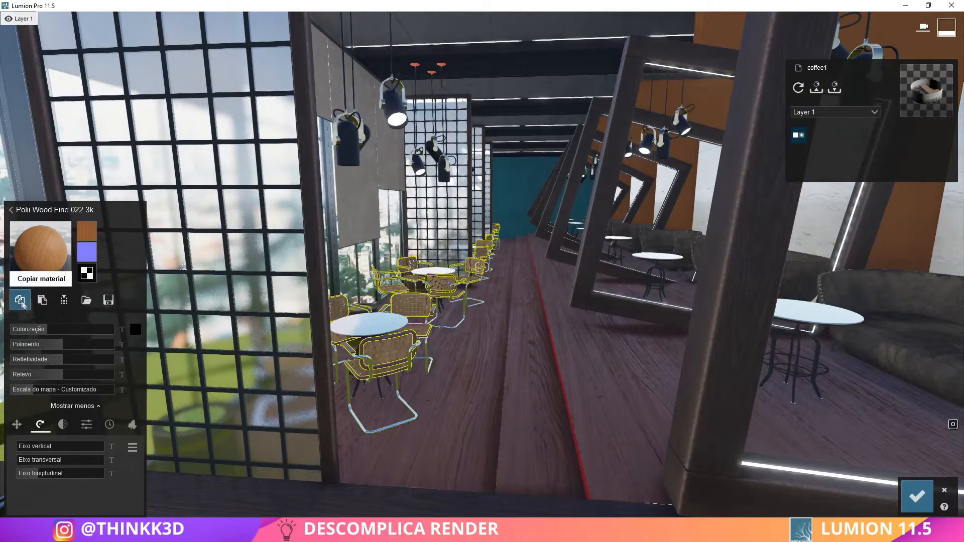
{"action": "key", "text": "w"}
{"action": "left_click", "coordinate": [289, 206]}
{"action": "left_click", "coordinate": [32, 320]}
{"action": "left_click", "coordinate": [42, 300]}
{"action": "key", "text": "q"}
{"action": "right_click_drag", "start_coordinate": [42, 300], "coordinate": [946, 495]}
{"action": "left_click", "coordinate": [945, 492]}
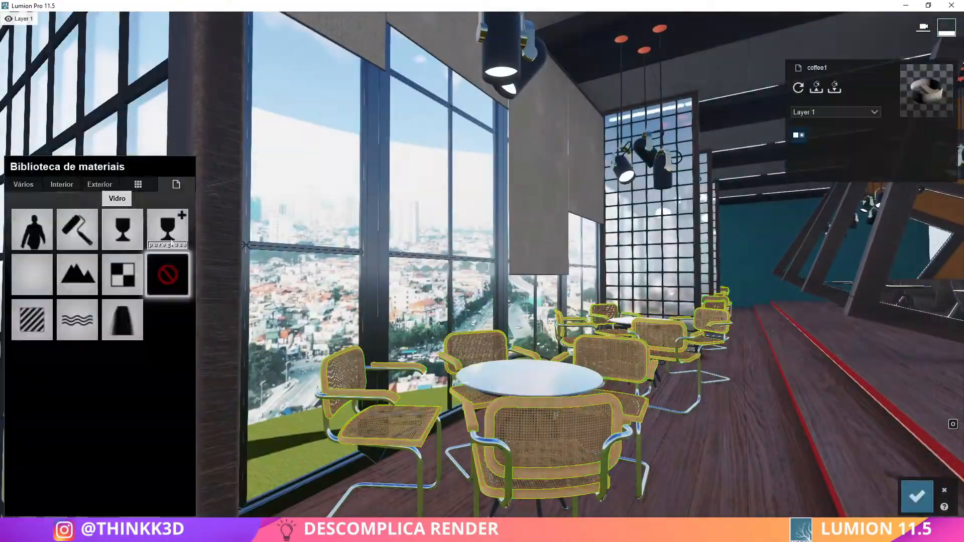
Give the chairs' wooden parts Polii Wood Fine 022 3k, rotated 90° on the longitudinal axis and darkened with a black tint, and save
{"action": "left_click", "coordinate": [65, 213]}
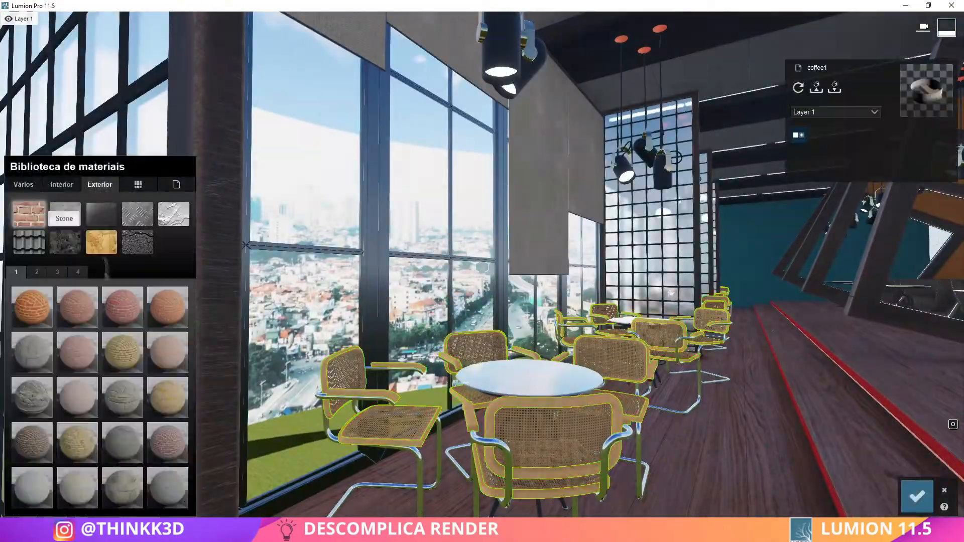
{"action": "left_click", "coordinate": [77, 307]}
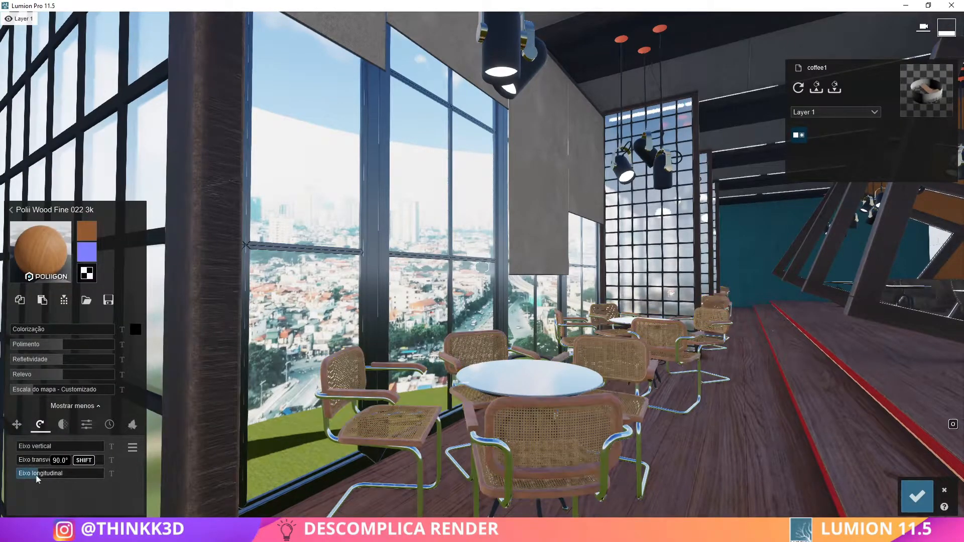
{"action": "left_click", "coordinate": [46, 330]}
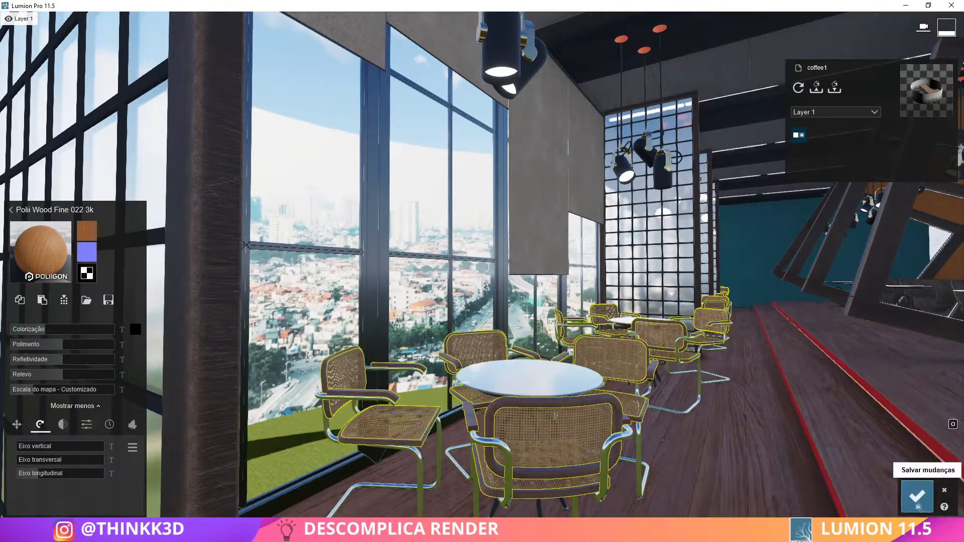
{"action": "left_click", "coordinate": [918, 505]}
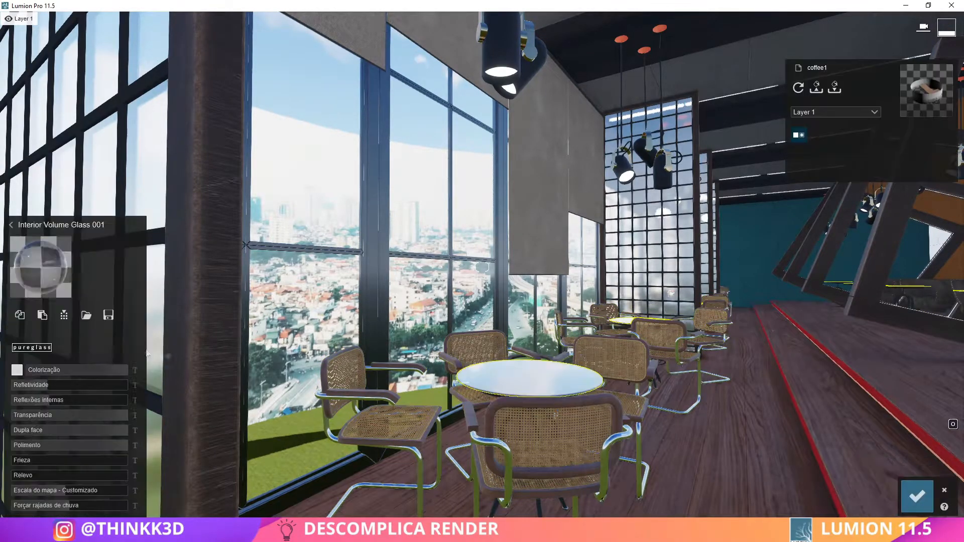
{"action": "left_click", "coordinate": [43, 314]}
{"action": "right_click_drag", "start_coordinate": [482, 267], "coordinate": [577, 267]}
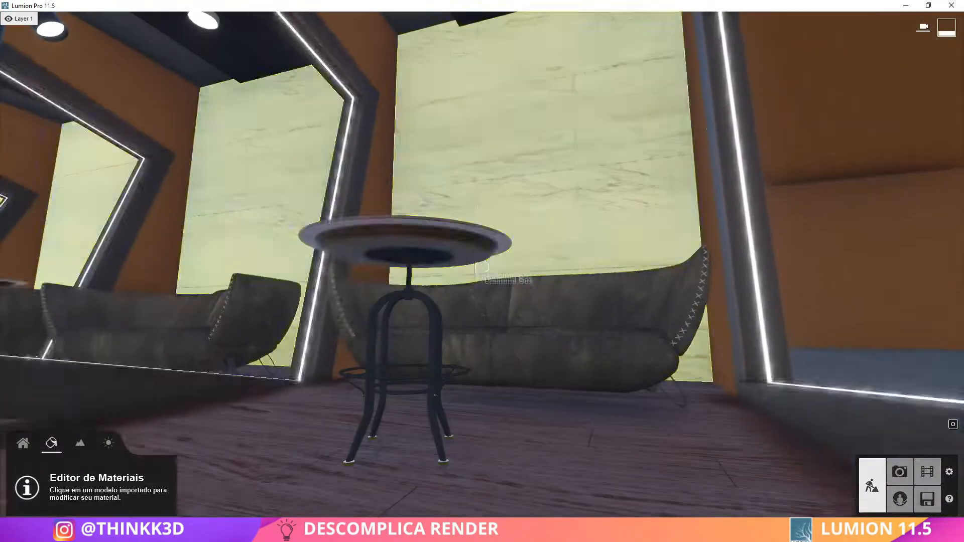
Apply Polii Metal Teflon 001 2K from the interior metals to the base of the table beside the sofa
{"action": "left_click", "coordinate": [502, 312]}
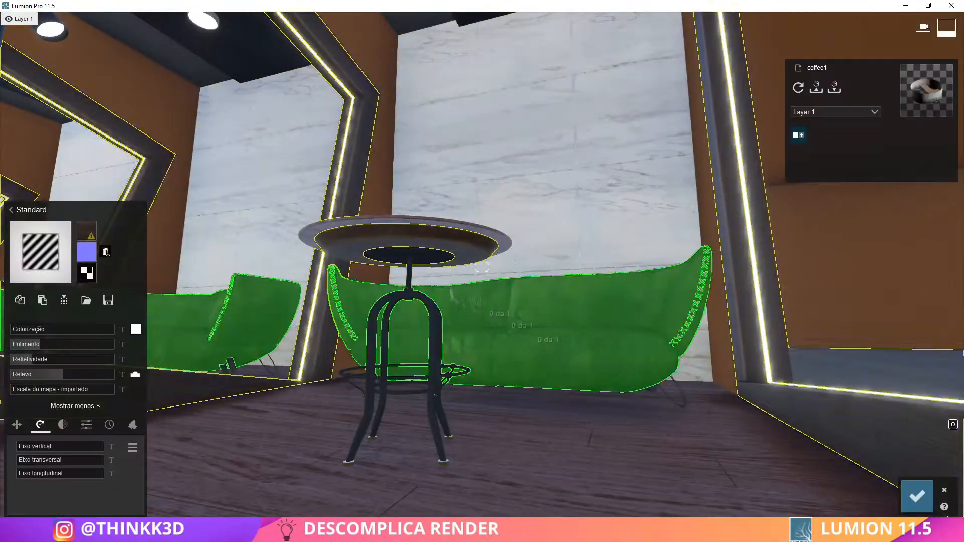
{"action": "left_click", "coordinate": [436, 316]}
{"action": "left_click", "coordinate": [61, 185]}
{"action": "left_click", "coordinate": [138, 214]}
{"action": "left_click", "coordinate": [168, 488]}
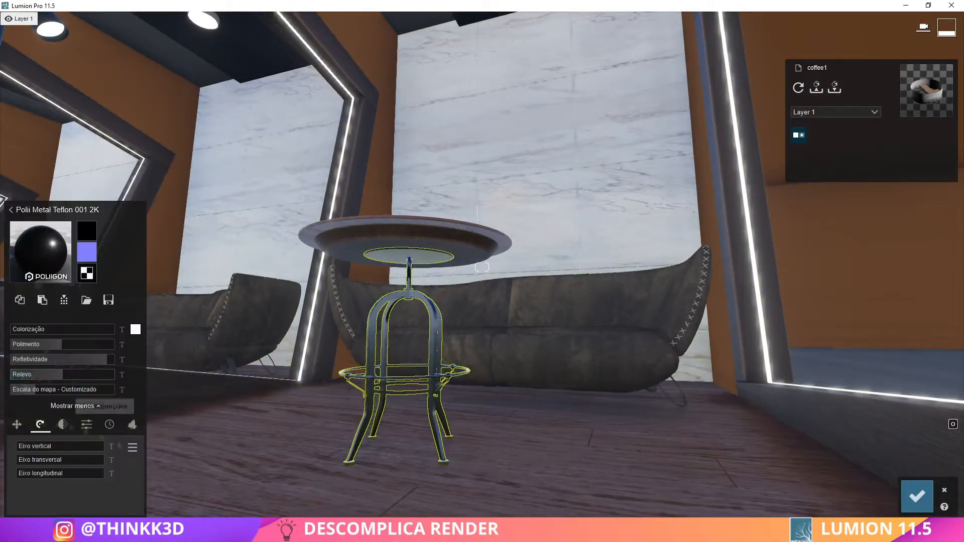
Copy the table base's Teflon metal material and paste it onto the chair frames and pendant lamps
{"action": "right_click_drag", "start_coordinate": [386, 449], "coordinate": [20, 301]}
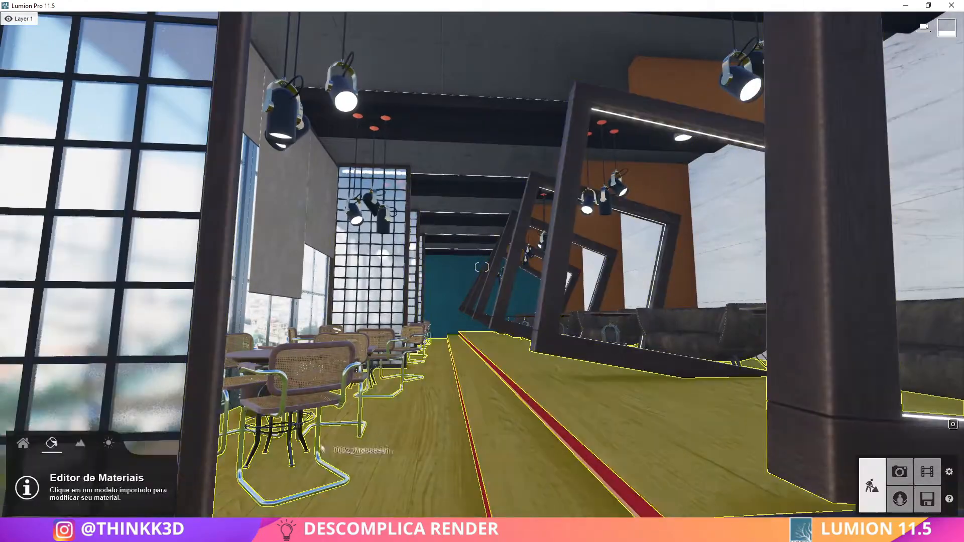
{"action": "left_click", "coordinate": [917, 497]}
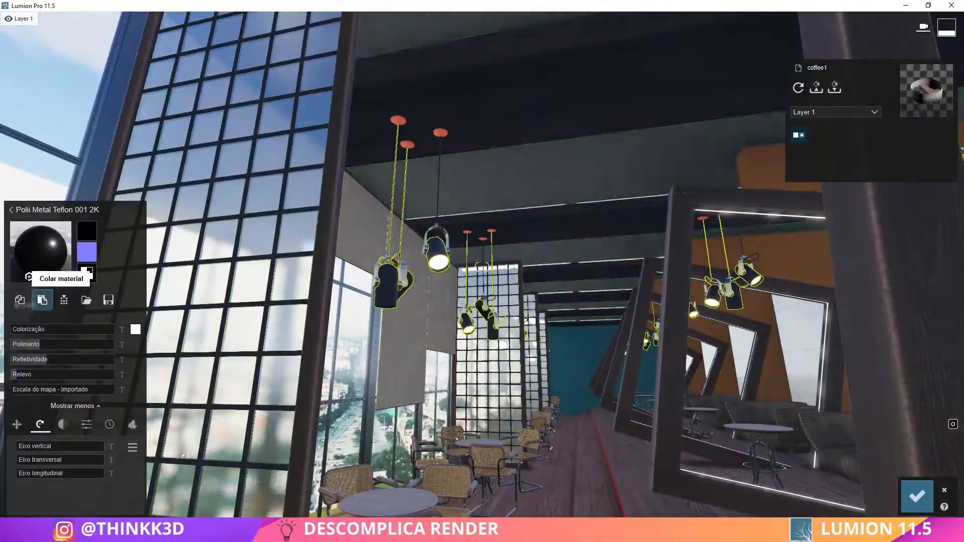
{"action": "left_click", "coordinate": [40, 251]}
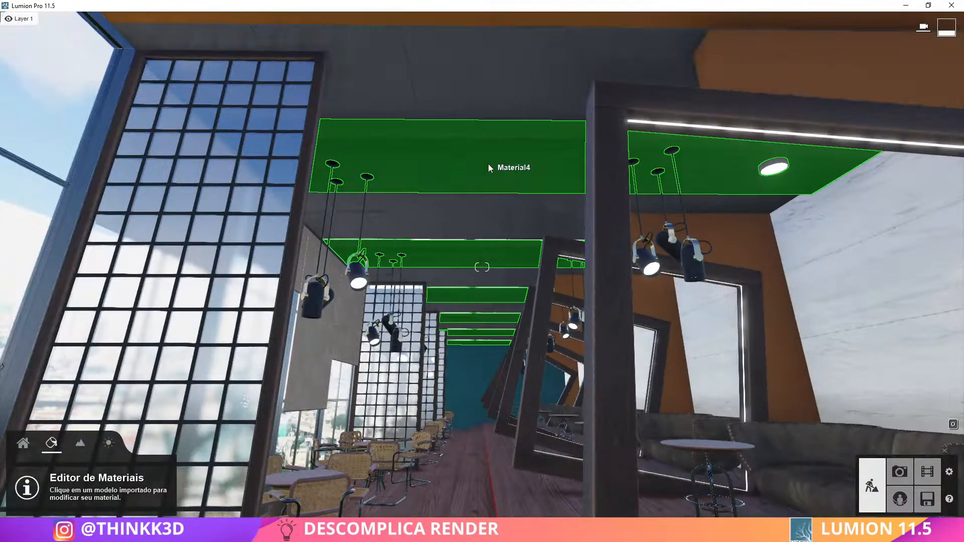
Tint the floor's Wood 015 1024 material dark grey and reduce its Colorização amount
{"action": "left_click", "coordinate": [489, 168]}
{"action": "left_click", "coordinate": [30, 271]}
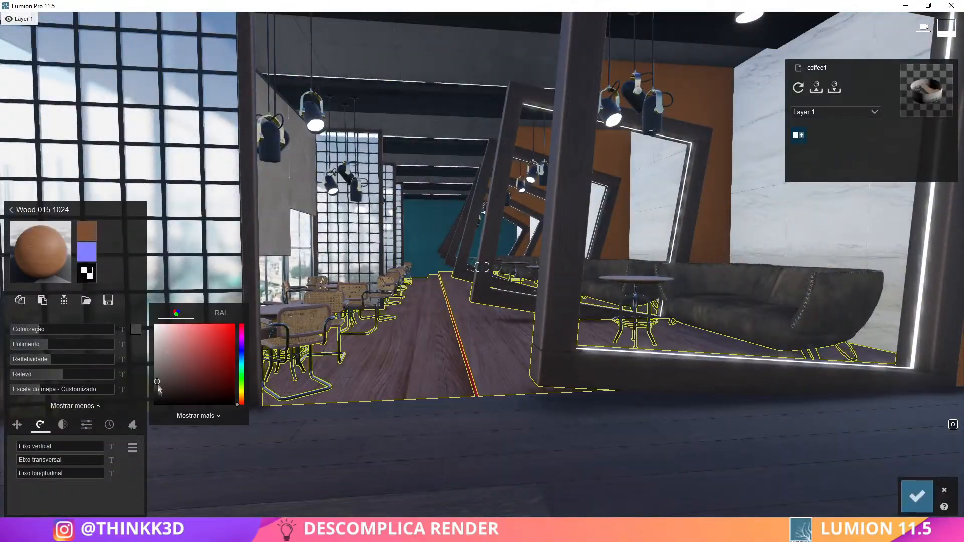
{"action": "left_click_drag", "start_coordinate": [52, 334], "coordinate": [28, 331]}
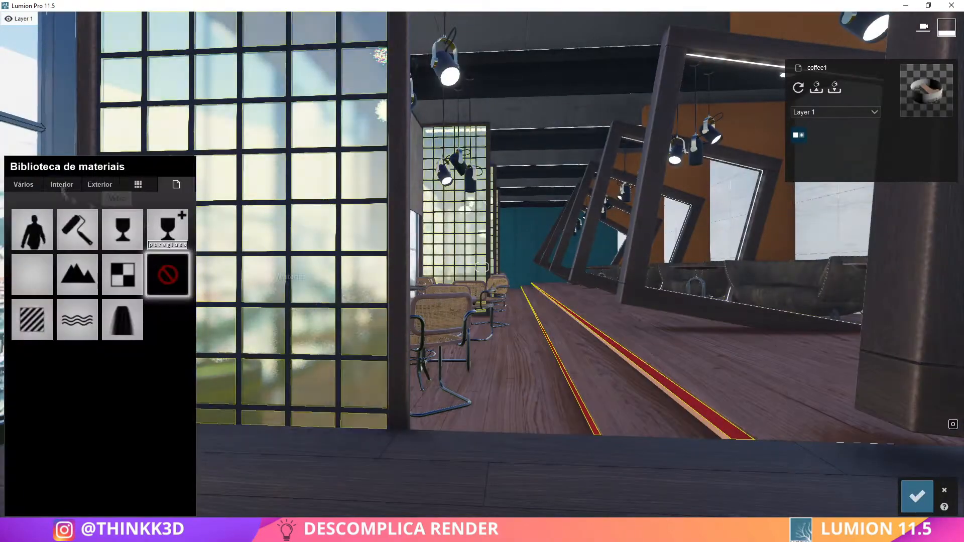
Apply exterior woods to the stair edge strips, using Wood 002 1024 and Polii Wood Fine 022 3k rotated on the longitudinal axis, and save
{"action": "left_click", "coordinate": [101, 241]}
{"action": "left_click", "coordinate": [31, 486]}
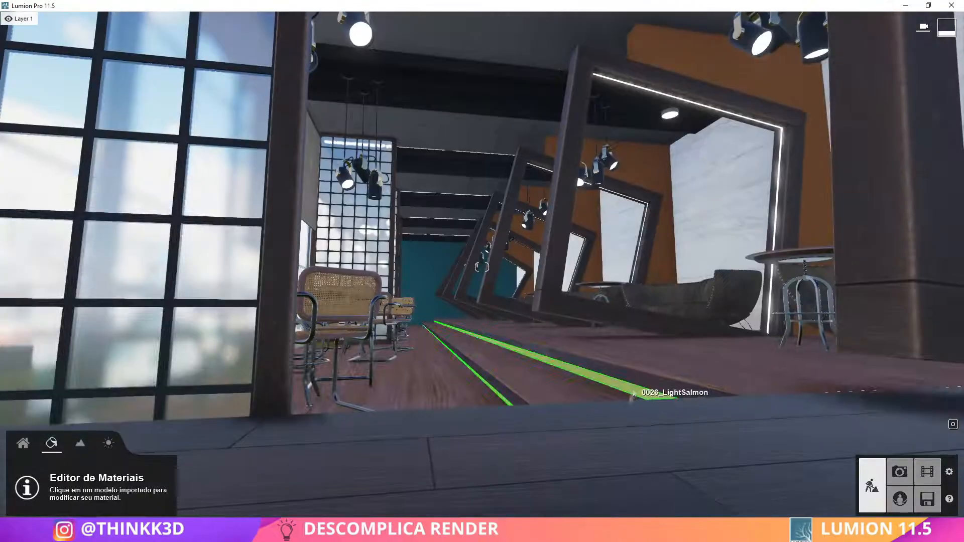
{"action": "left_click", "coordinate": [633, 392]}
{"action": "left_click", "coordinate": [100, 243]}
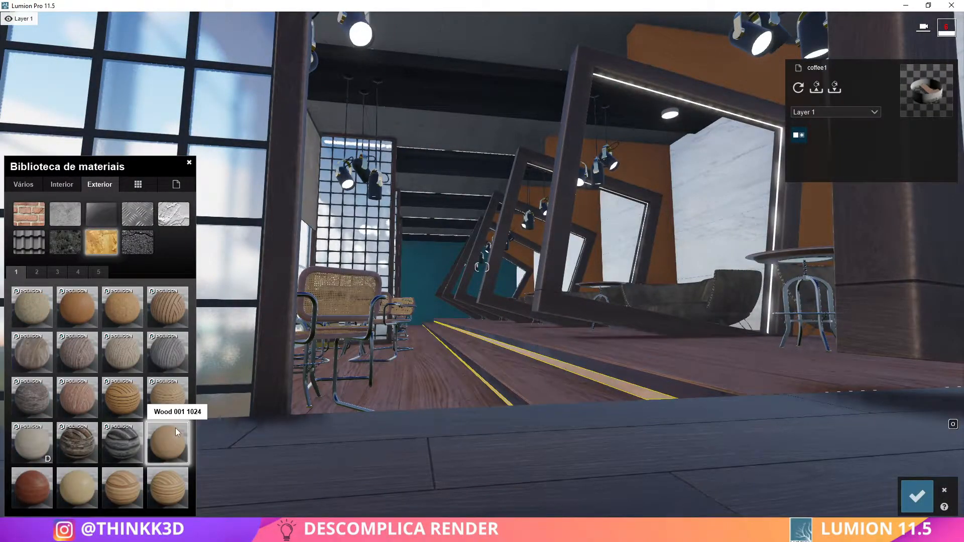
{"action": "left_click", "coordinate": [84, 312]}
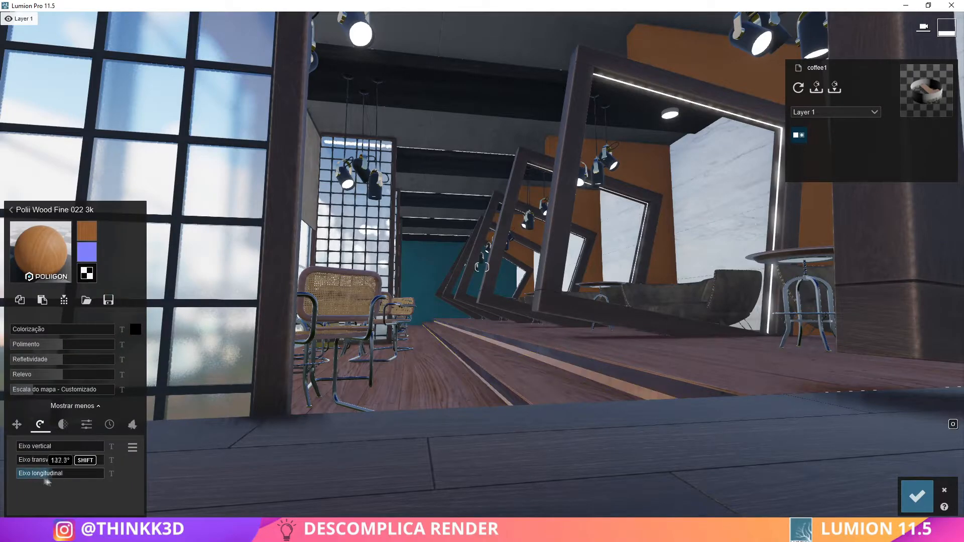
{"action": "right_click_drag", "start_coordinate": [482, 427], "coordinate": [435, 426]}
{"action": "left_click", "coordinate": [917, 497]}
Adjust the Envelhecimento of the stair strips' Wood 002 1024 and set it to about 0.2 on the frames' Polii Wood Fine 022 3k
{"action": "right_click_drag", "start_coordinate": [628, 452], "coordinate": [625, 432]}
{"action": "key", "text": "s"}
{"action": "left_click", "coordinate": [660, 456]}
{"action": "left_click", "coordinate": [917, 496]}
{"action": "left_click", "coordinate": [626, 432]}
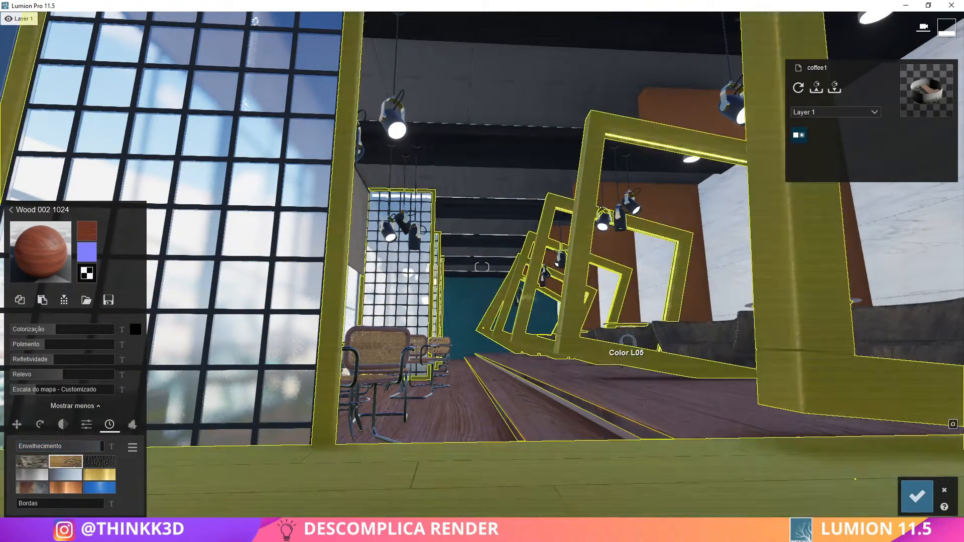
{"action": "left_click", "coordinate": [626, 357]}
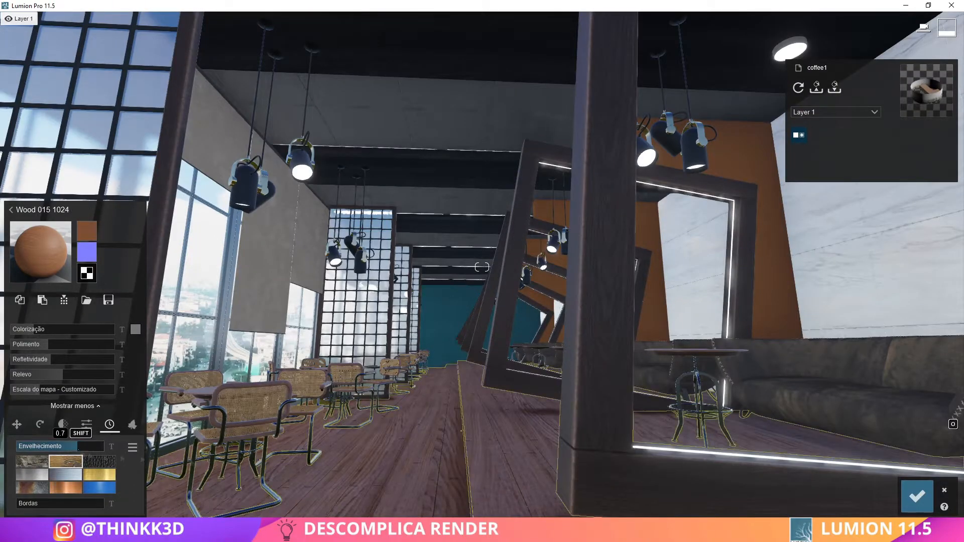
{"action": "key", "text": "s"}
{"action": "left_click", "coordinate": [917, 496]}
Lower the Envelhecimento of the stair strips' Wood 002 1024 material and save it
{"action": "right_click_drag", "start_coordinate": [441, 331], "coordinate": [504, 370]}
{"action": "left_click", "coordinate": [502, 362]}
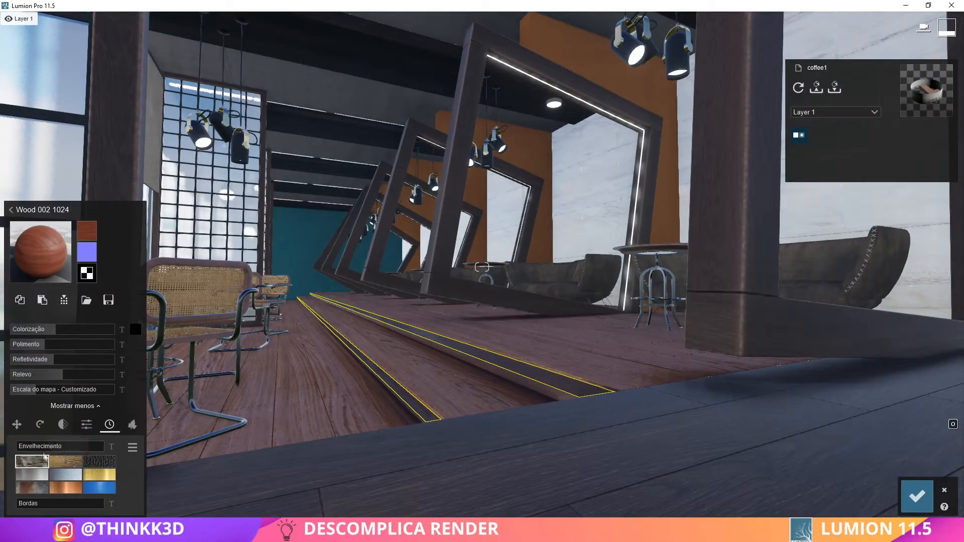
{"action": "left_click_drag", "start_coordinate": [93, 450], "coordinate": [47, 448]}
{"action": "left_click", "coordinate": [917, 496]}
Give the sofas the interior leather Leather 013A 1024, adjusting its Polimento and tinting it with a white Colorização
{"action": "left_click", "coordinate": [547, 390]}
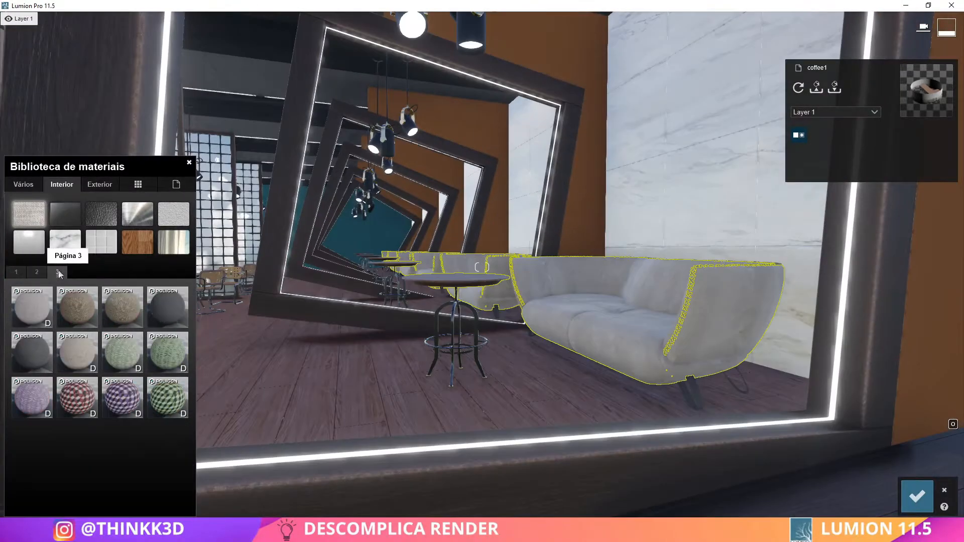
{"action": "left_click", "coordinate": [31, 306]}
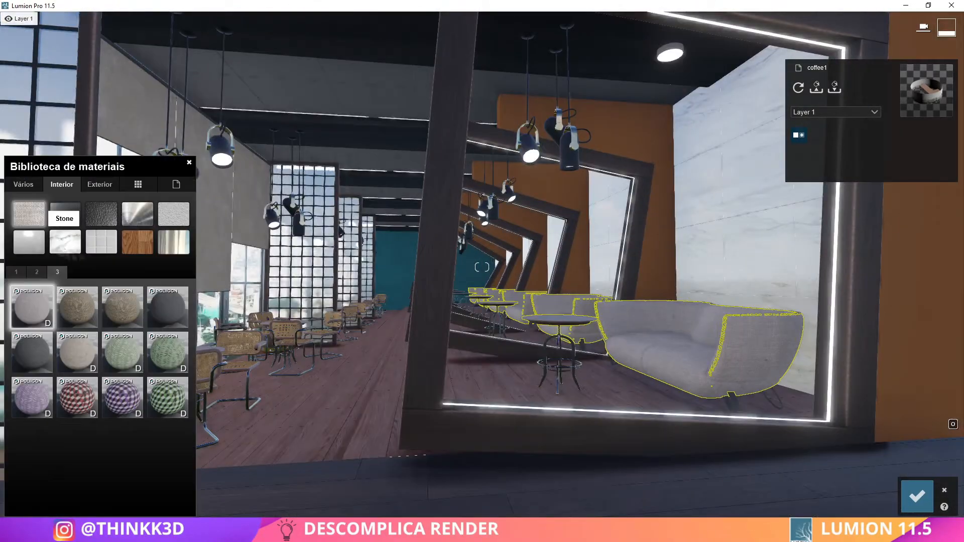
{"action": "left_click", "coordinate": [37, 272]}
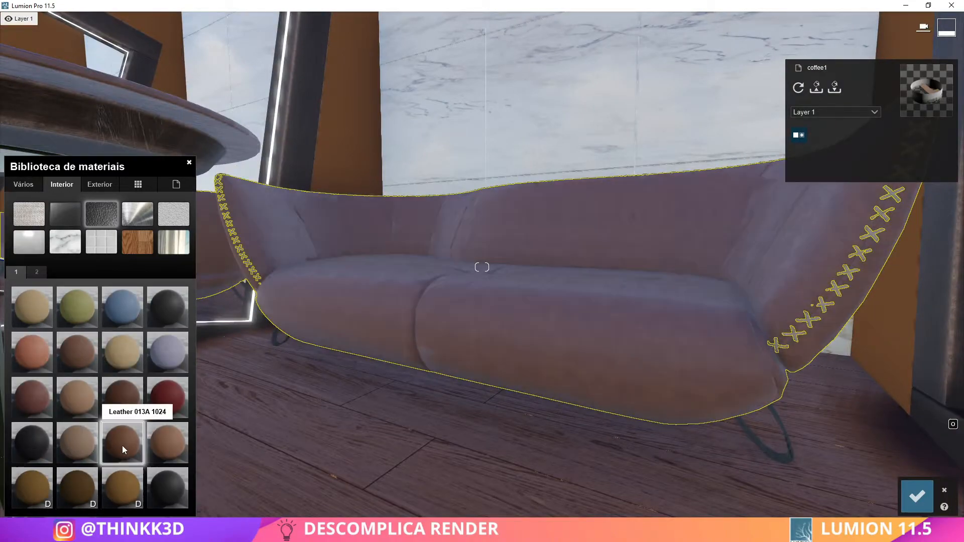
{"action": "left_click", "coordinate": [122, 445]}
{"action": "left_click", "coordinate": [53, 344]}
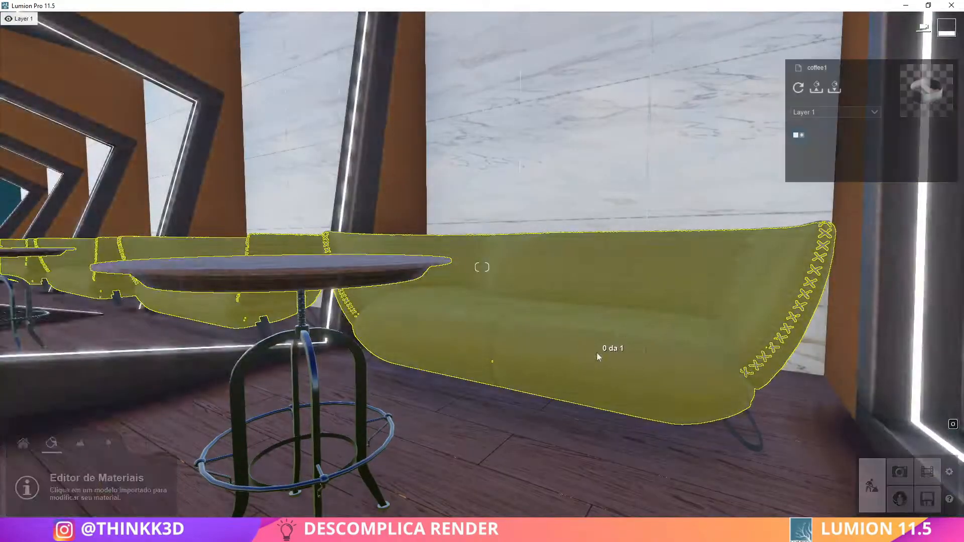
{"action": "left_click", "coordinate": [598, 357]}
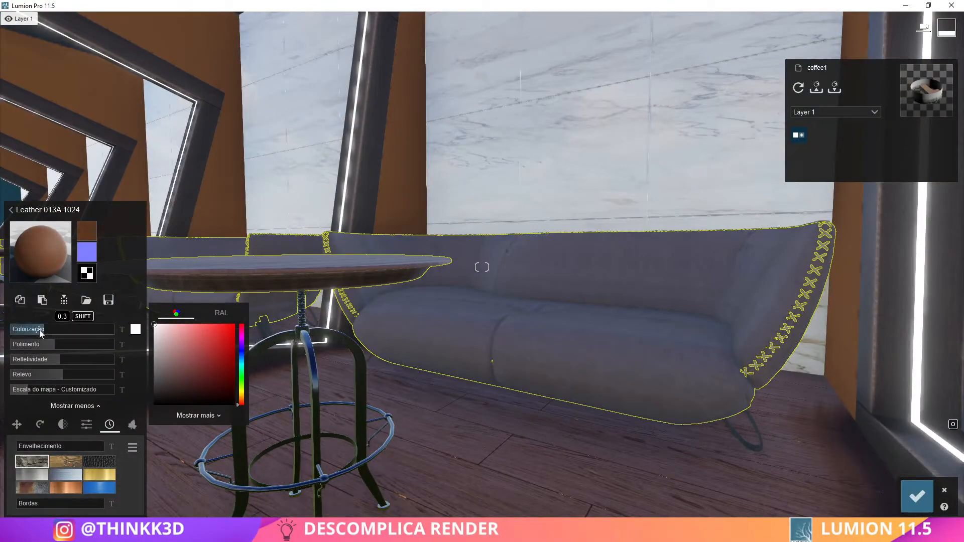
{"action": "left_click_drag", "start_coordinate": [30, 330], "coordinate": [67, 331]}
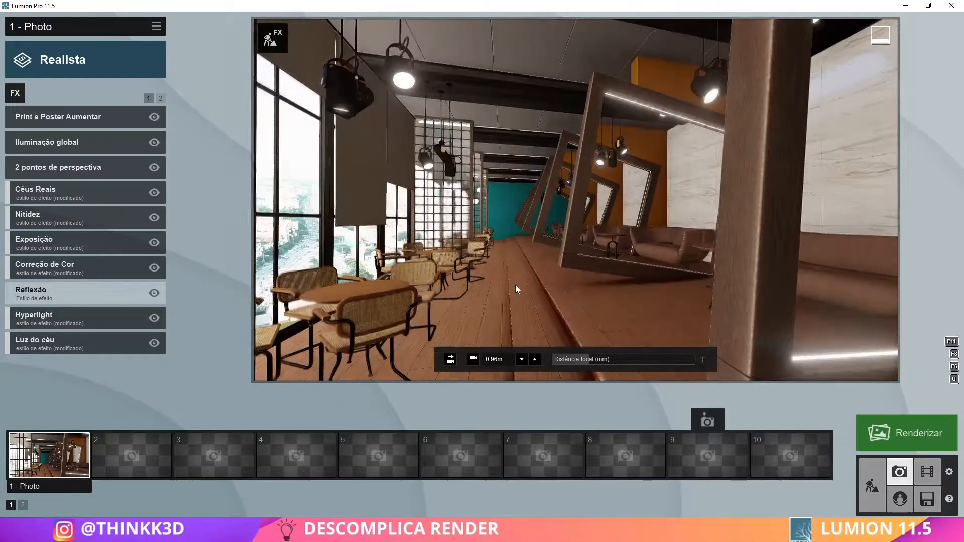
Set the Emissivo of the woven chairs' Standard material to about 0.5 and check the interior in the photo preview
{"action": "right_click_drag", "start_coordinate": [515, 284], "coordinate": [537, 260]}
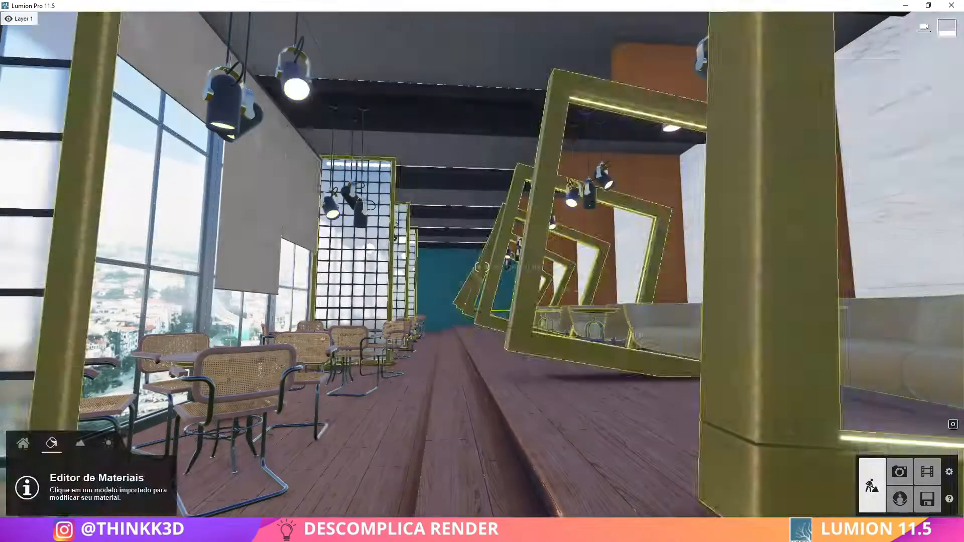
{"action": "left_click", "coordinate": [213, 359]}
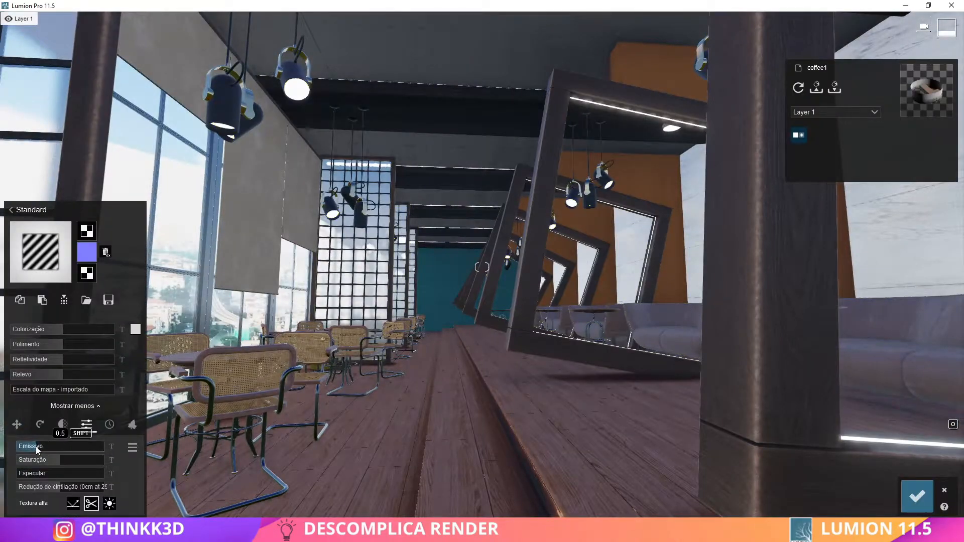
{"action": "left_click", "coordinate": [917, 497]}
{"action": "left_click", "coordinate": [899, 472]}
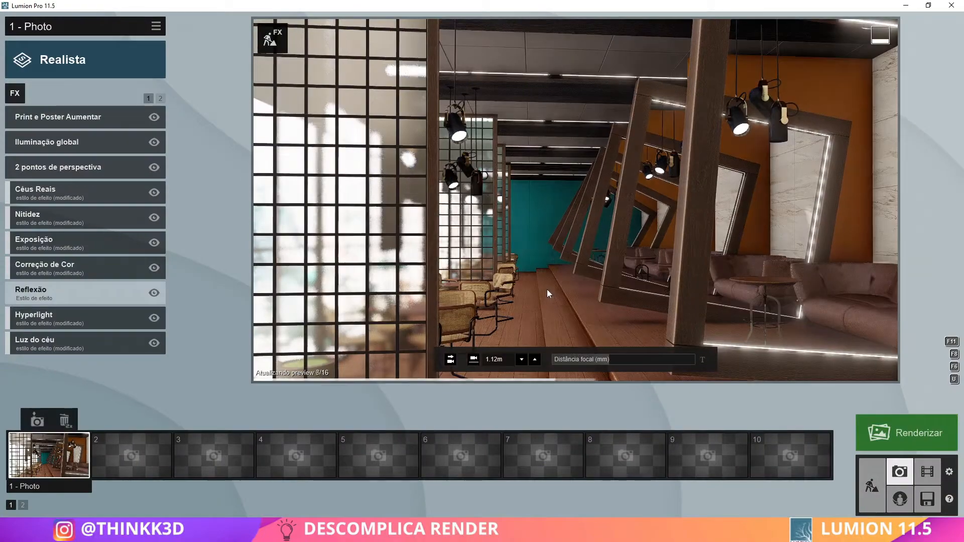
{"action": "left_click", "coordinate": [546, 289]}
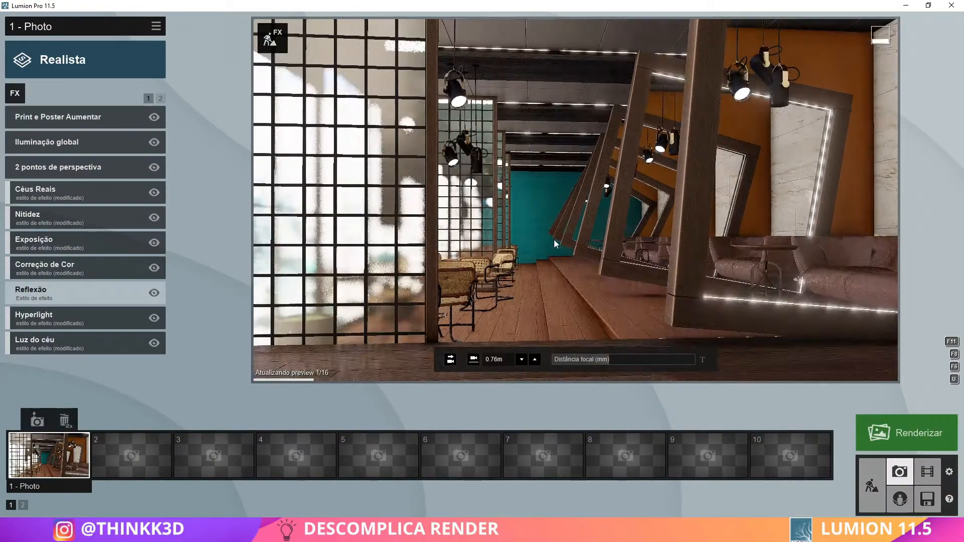
{"action": "right_click_drag", "start_coordinate": [604, 190], "coordinate": [596, 246]}
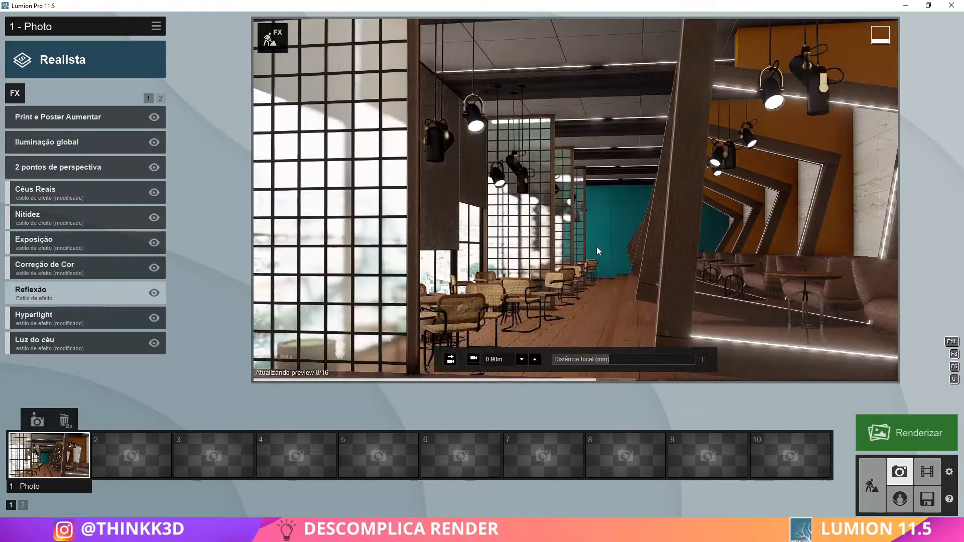
Choose a sunny blue sky in the Céus Reais effect and rotate it on its vertical axis
{"action": "left_click", "coordinate": [874, 498]}
{"action": "right_click_drag", "start_coordinate": [484, 354], "coordinate": [409, 367]}
{"action": "left_click", "coordinate": [899, 473]}
{"action": "left_click", "coordinate": [75, 189]}
{"action": "left_click", "coordinate": [45, 149]}
{"action": "left_click", "coordinate": [319, 272]}
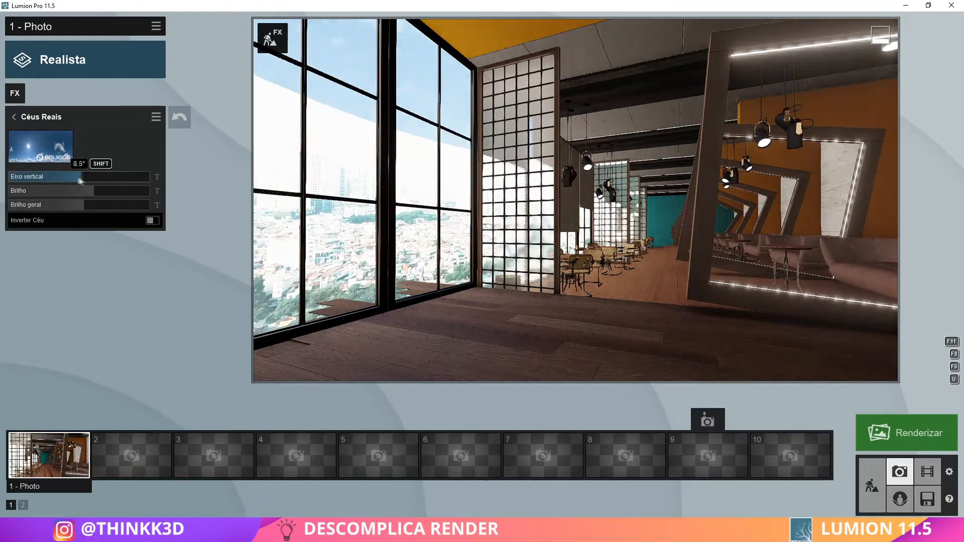
{"action": "left_click_drag", "start_coordinate": [46, 177], "coordinate": [28, 179]}
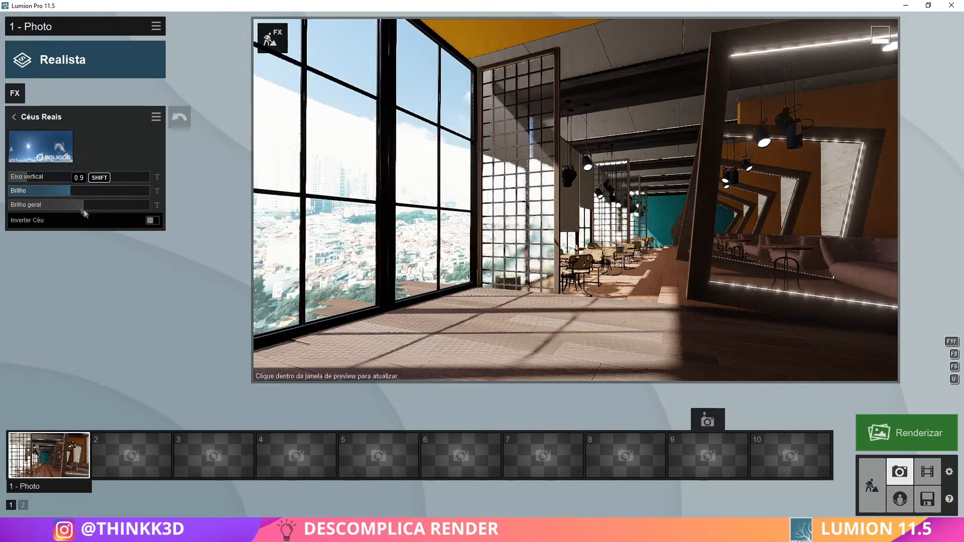
Fine-tune the Céus Reais sky's vertical rotation, set Brilho to 0.6 and raise Brilho geral
{"action": "key", "text": "w"}
{"action": "right_click_drag", "start_coordinate": [532, 208], "coordinate": [571, 212]}
{"action": "key", "text": "s"}
{"action": "left_click_drag", "start_coordinate": [28, 179], "coordinate": [22, 179]}
{"action": "left_click_drag", "start_coordinate": [69, 197], "coordinate": [54, 197]}
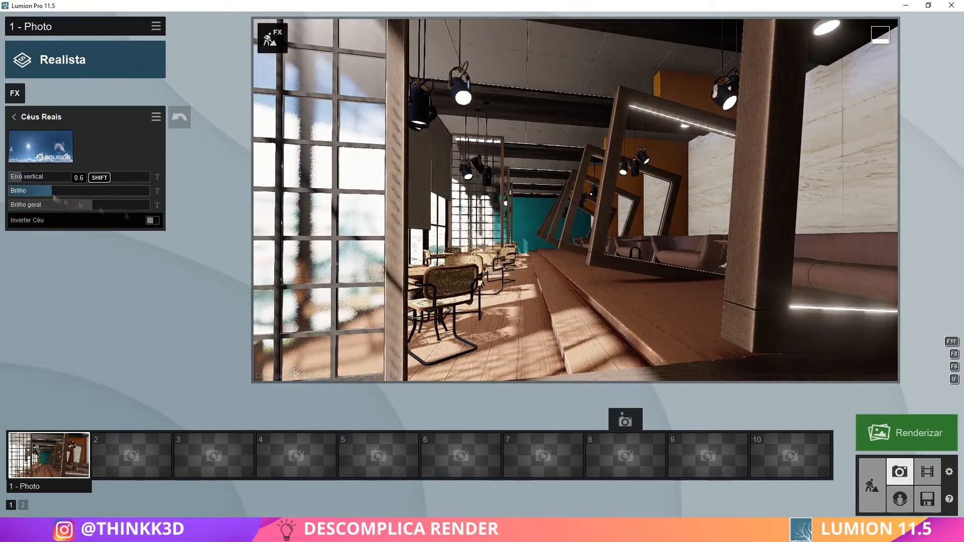
{"action": "left_click", "coordinate": [119, 206]}
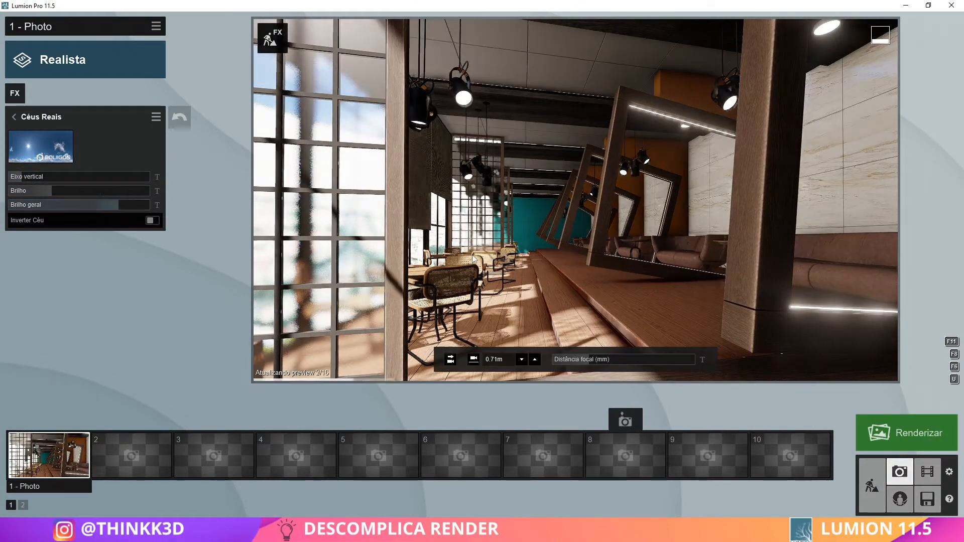
{"action": "left_click", "coordinate": [13, 117]}
{"action": "left_click", "coordinate": [161, 98]}
{"action": "left_click", "coordinate": [150, 99]}
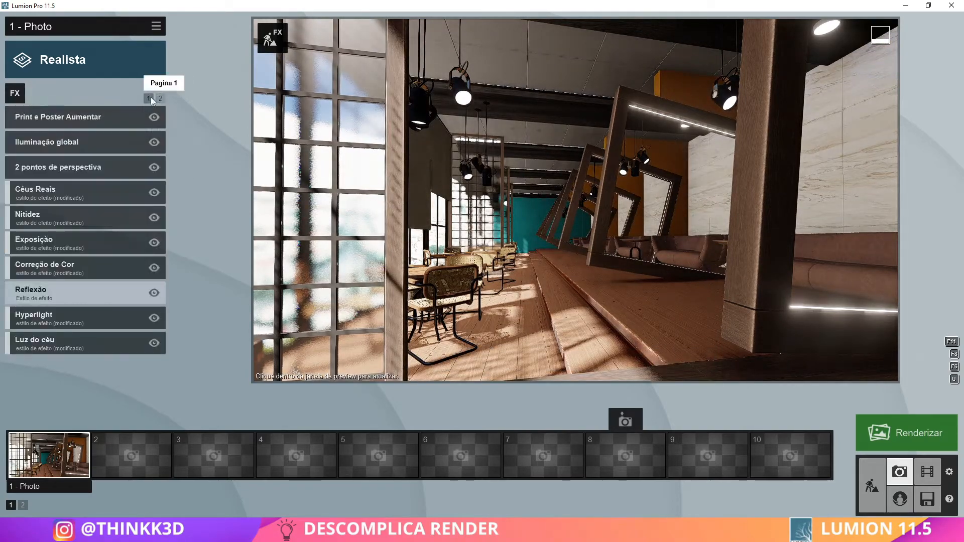
{"action": "left_click", "coordinate": [115, 300]}
Try seating the library people Man Asian 0004 Seated and Man Asian 0005 Seated at the window-side table, and delete them both
{"action": "left_click", "coordinate": [871, 486]}
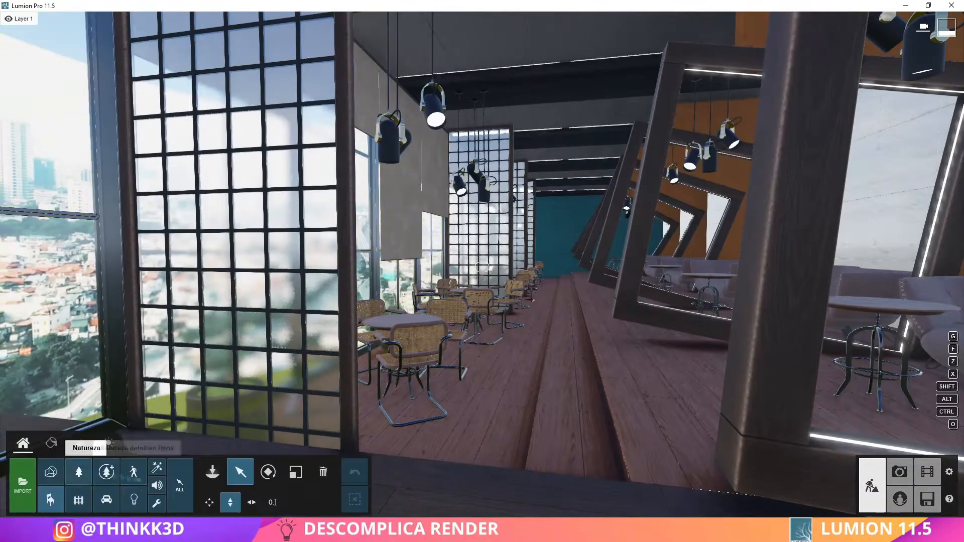
{"action": "left_click", "coordinate": [213, 471]}
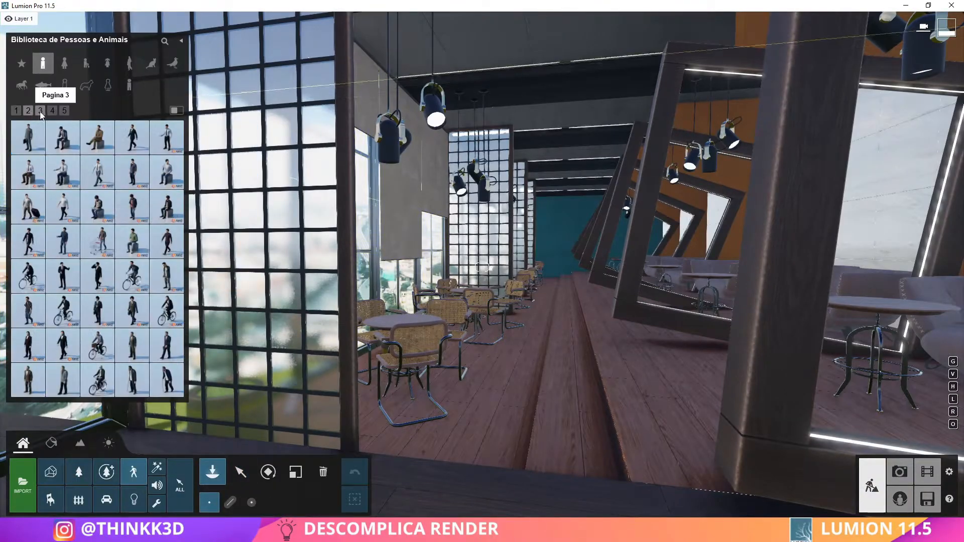
{"action": "left_click", "coordinate": [275, 471]}
{"action": "left_click_drag", "start_coordinate": [464, 331], "coordinate": [431, 358]}
{"action": "key", "text": "w"}
{"action": "right_click_drag", "start_coordinate": [432, 358], "coordinate": [352, 372]}
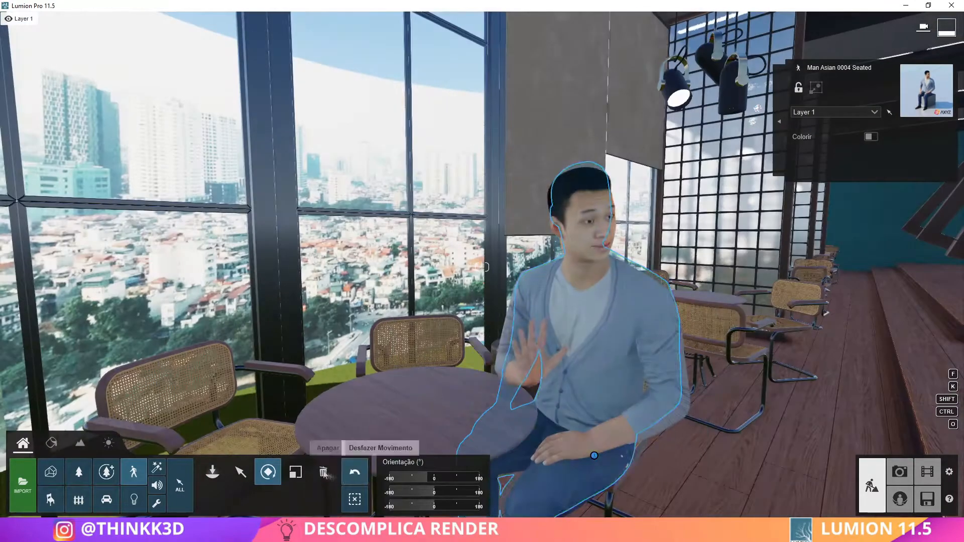
{"action": "left_click", "coordinate": [324, 472]}
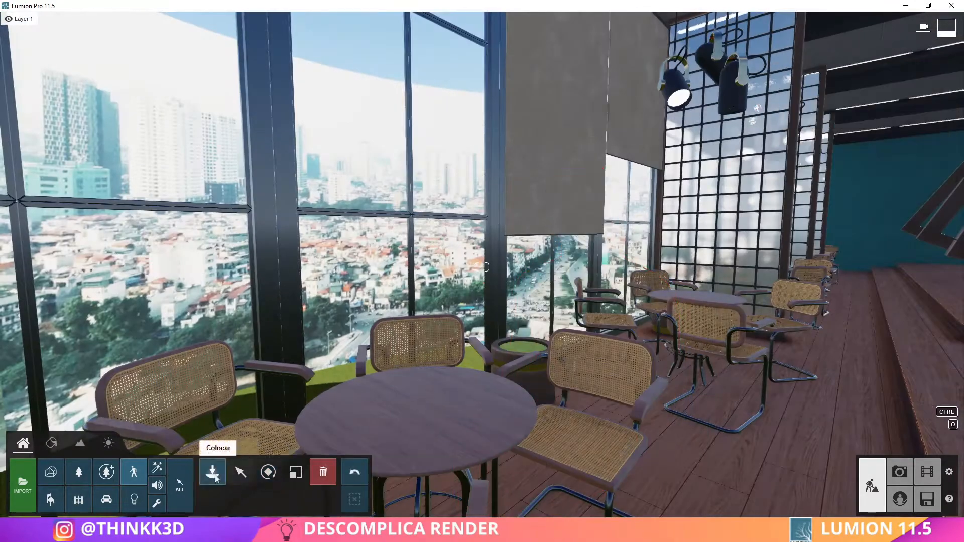
{"action": "left_click", "coordinate": [213, 471]}
{"action": "left_click", "coordinate": [170, 211]}
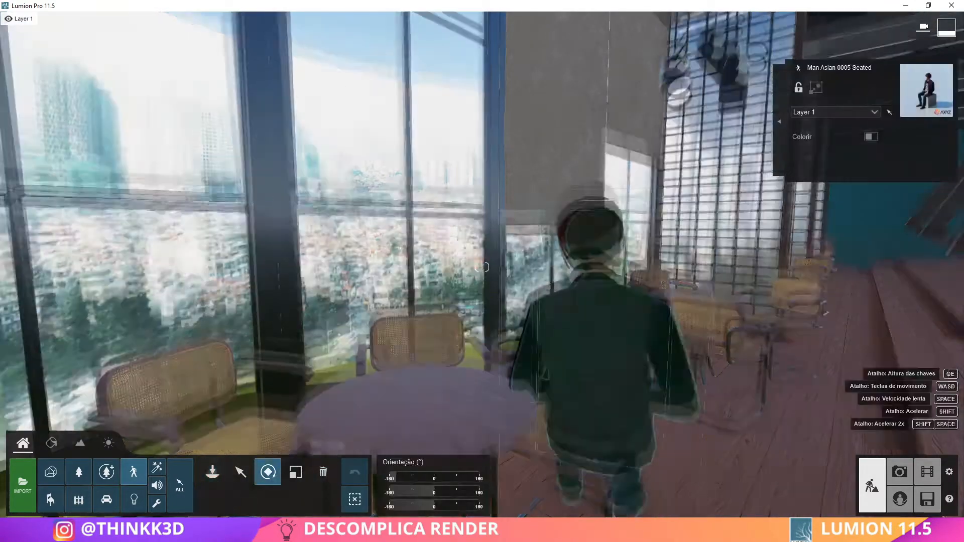
{"action": "left_click", "coordinate": [324, 472]}
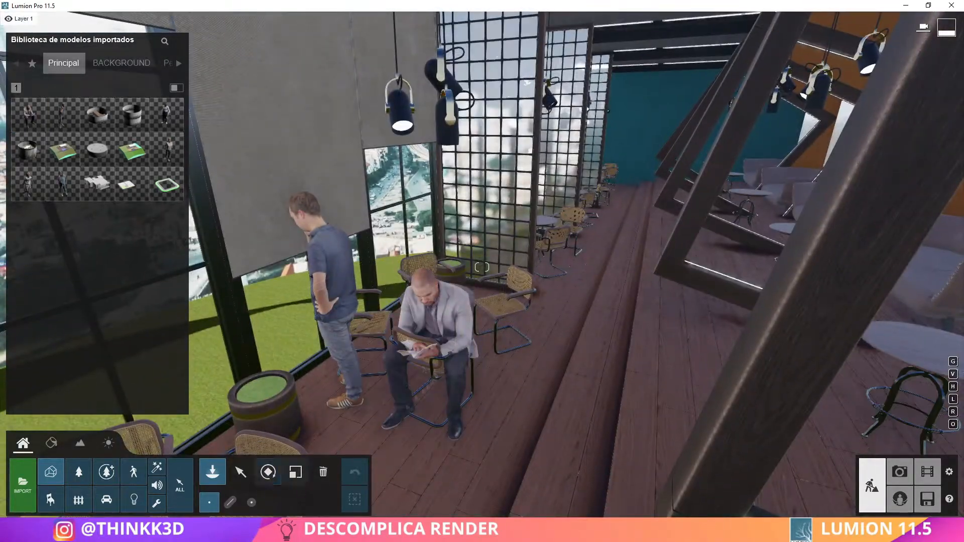
Move the imported seated man model Man 3d+sin+perro horizontally onto a chair at the window-side table
{"action": "left_click", "coordinate": [240, 472]}
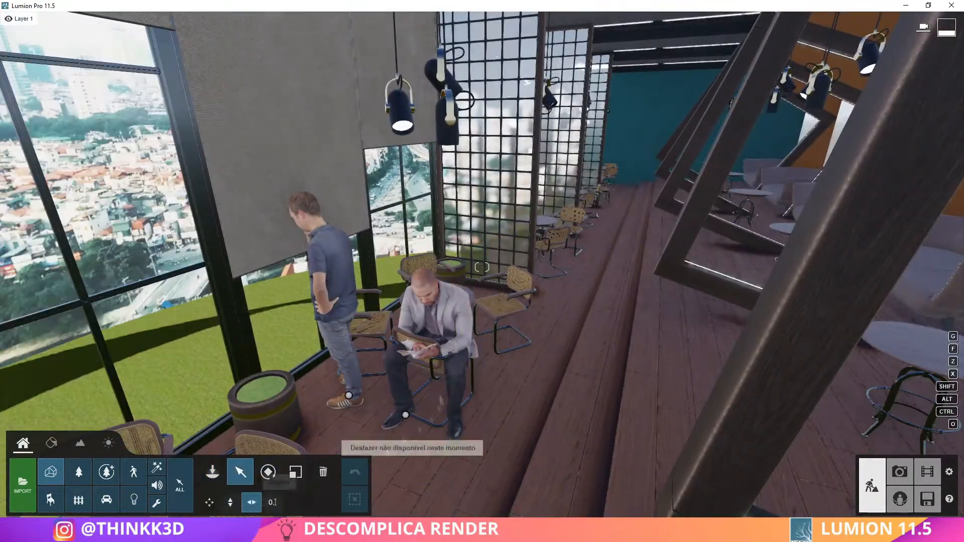
{"action": "left_click_drag", "start_coordinate": [564, 262], "coordinate": [562, 263]}
{"action": "key", "text": "w"}
{"action": "right_click_drag", "start_coordinate": [562, 264], "coordinate": [573, 351]}
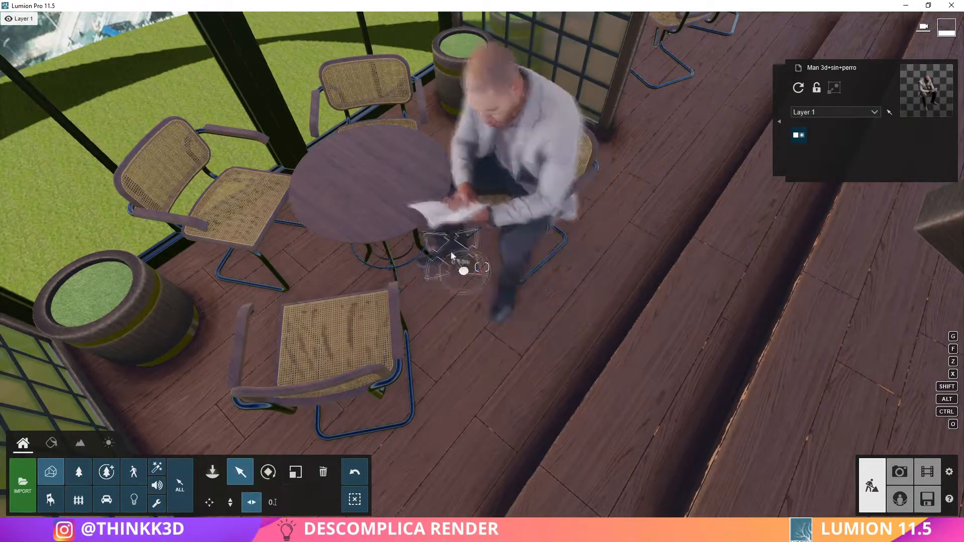
{"action": "right_click_drag", "start_coordinate": [463, 271], "coordinate": [492, 221]}
Rotate the seated man model to suit his chair and refine his position at the table
{"action": "left_click", "coordinate": [268, 472]}
{"action": "key", "text": "s"}
{"action": "right_click_drag", "start_coordinate": [393, 436], "coordinate": [256, 444]}
{"action": "key", "text": "w"}
{"action": "right_click_drag", "start_coordinate": [193, 417], "coordinate": [236, 420]}
{"action": "left_click", "coordinate": [241, 472]}
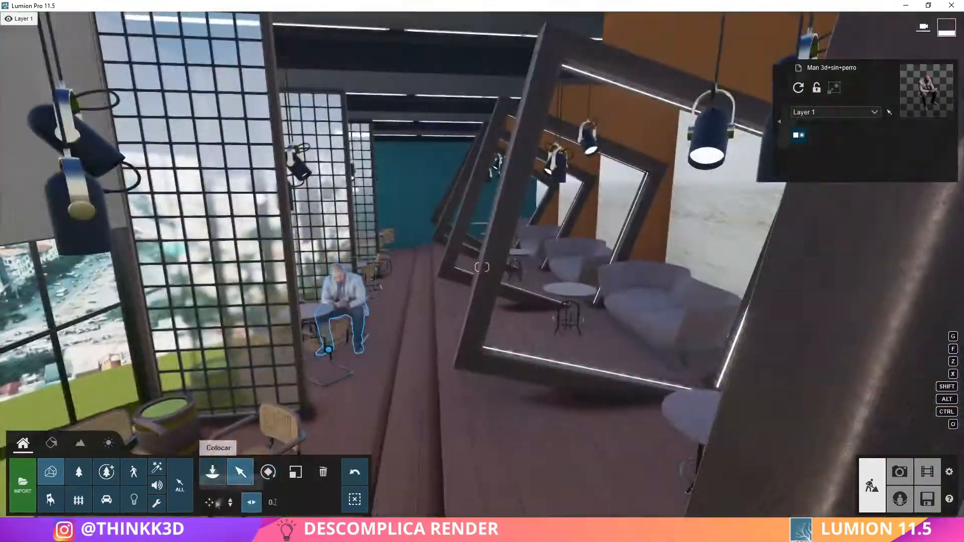
{"action": "left_click_drag", "start_coordinate": [329, 350], "coordinate": [588, 374]}
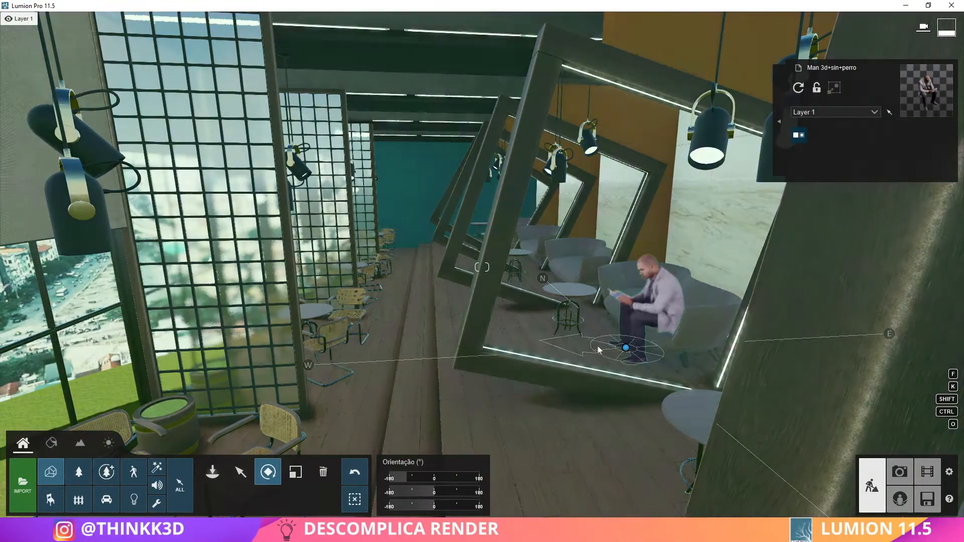
Place the imported seated woman model Pack+05+Pessoas+2020+(3) beside the table near the sofa and rotate her
{"action": "key", "text": "s"}
{"action": "right_click_drag", "start_coordinate": [598, 350], "coordinate": [312, 392]}
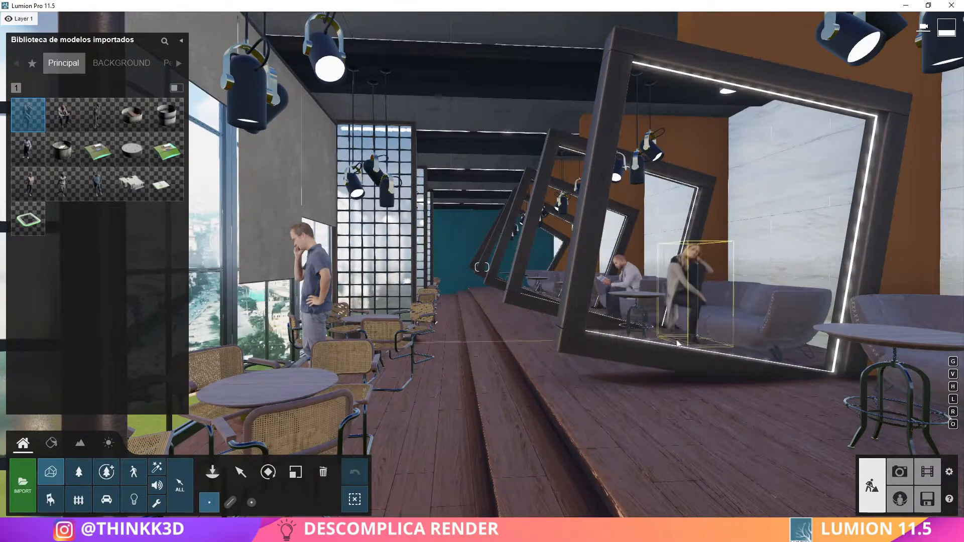
{"action": "key", "text": "w"}
{"action": "right_click_drag", "start_coordinate": [492, 365], "coordinate": [605, 297]}
{"action": "left_click", "coordinate": [241, 475]}
{"action": "left_click", "coordinate": [600, 296]}
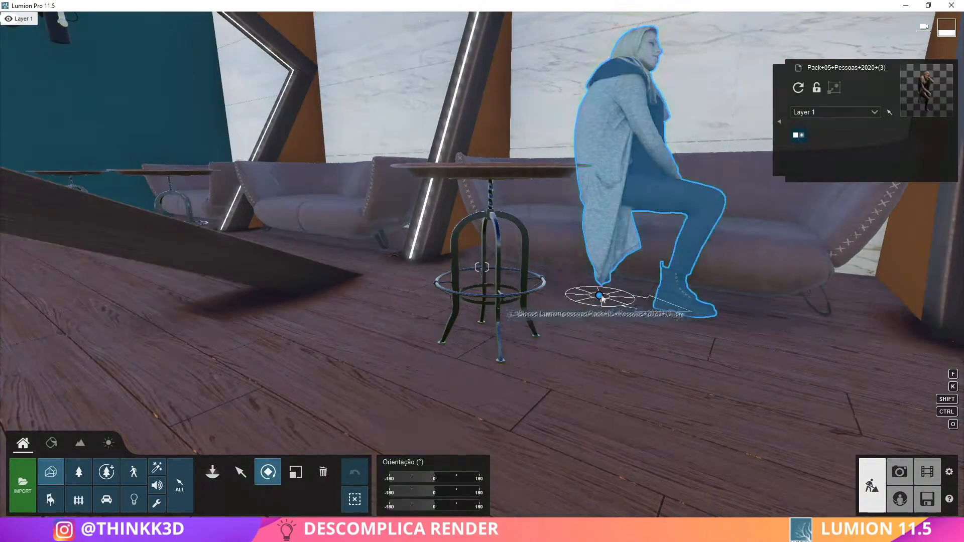
{"action": "right_click_drag", "start_coordinate": [524, 308], "coordinate": [639, 327]}
Move the seated woman model horizontally onto the edge of the sofa seat and adjust her size
{"action": "left_click", "coordinate": [240, 473]}
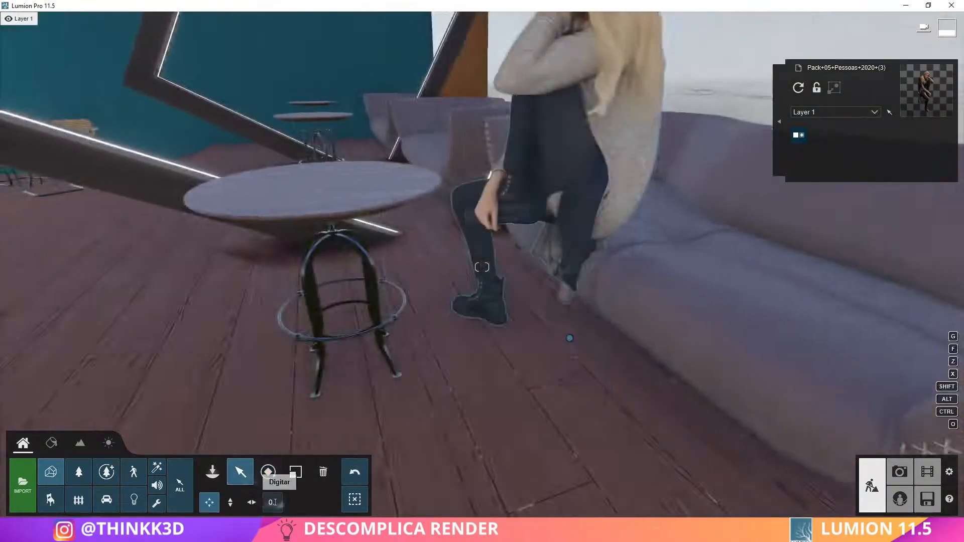
{"action": "left_click", "coordinate": [251, 502]}
{"action": "key", "text": "s"}
{"action": "left_click_drag", "start_coordinate": [623, 478], "coordinate": [616, 471]}
{"action": "right_click_drag", "start_coordinate": [616, 471], "coordinate": [623, 362]}
{"action": "left_click", "coordinate": [296, 473]}
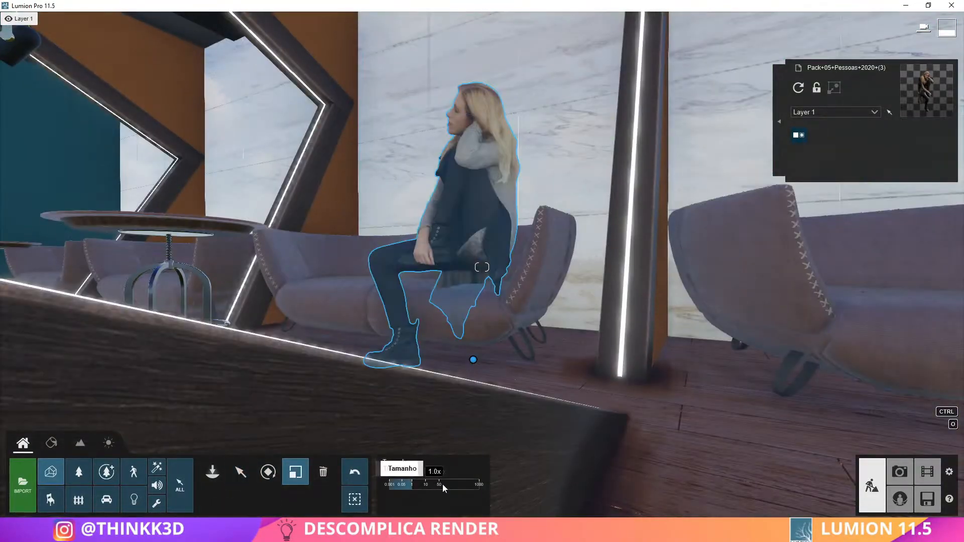
{"action": "right_click_drag", "start_coordinate": [189, 505], "coordinate": [215, 490]}
{"action": "key", "text": "s"}
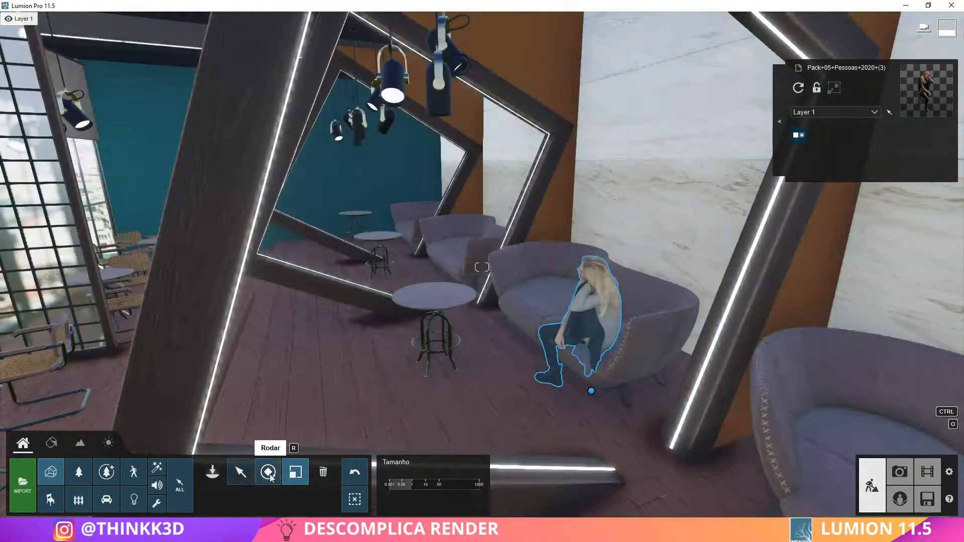
Rotate the seated woman model Pack+05+Pessoas+2020+(3) to suit her seat at the end of the sofa
{"action": "left_click", "coordinate": [268, 472]}
{"action": "left_click_drag", "start_coordinate": [592, 394], "coordinate": [563, 433]}
{"action": "right_click_drag", "start_coordinate": [564, 433], "coordinate": [548, 441]}
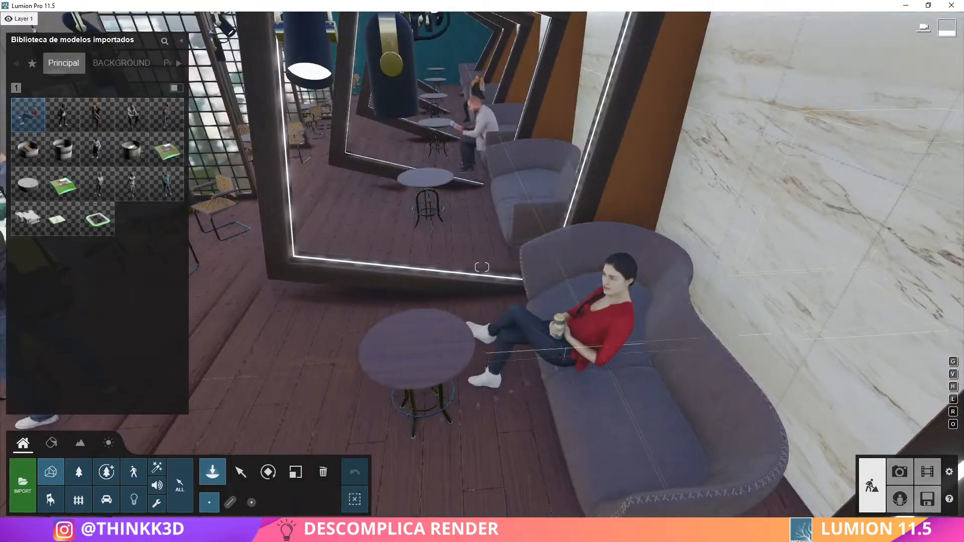
Position the imported seated woman model CWom0319-HD2-O01P01-S horizontally on the sofa beside the round table nearest the entrance
{"action": "left_click", "coordinate": [241, 472]}
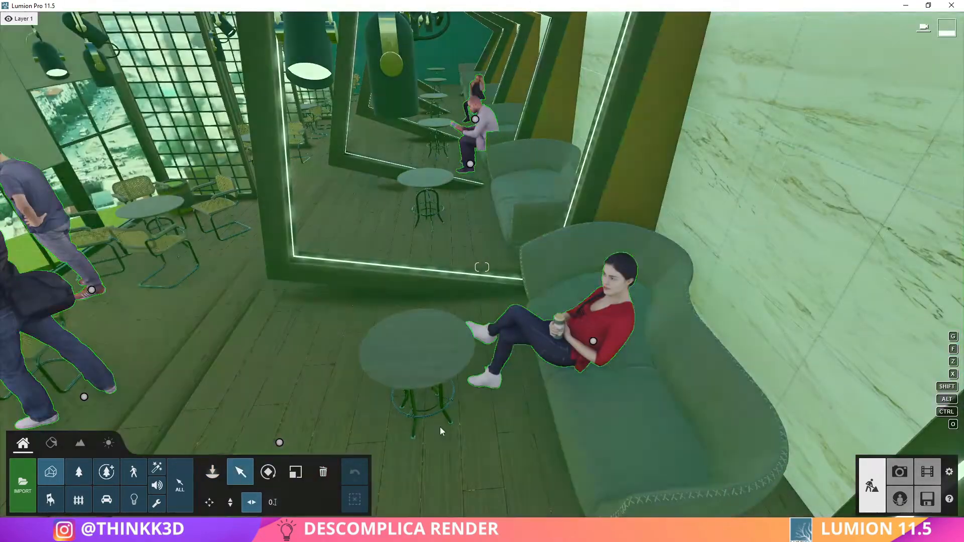
{"action": "left_click", "coordinate": [323, 472]}
{"action": "left_click", "coordinate": [807, 95]}
{"action": "left_click", "coordinate": [240, 472]}
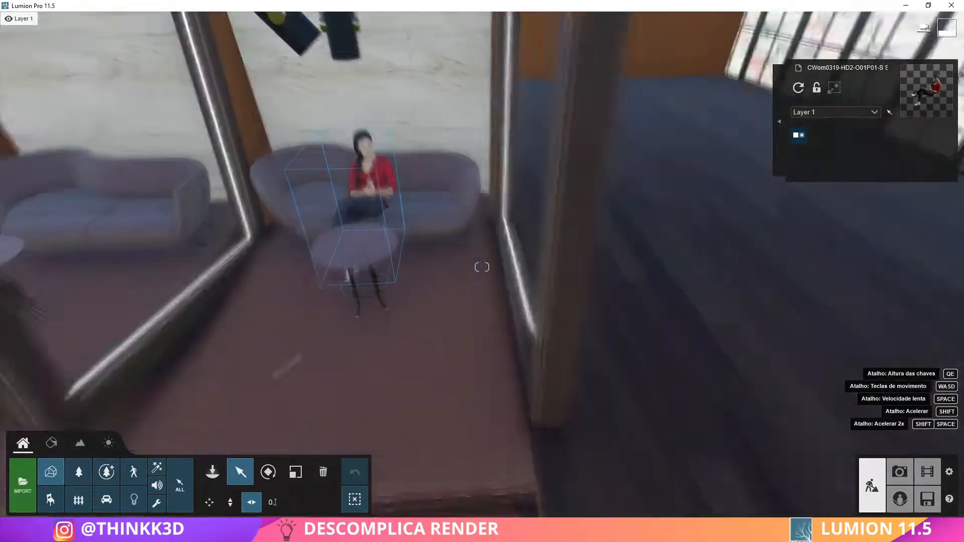
{"action": "left_click", "coordinate": [365, 372]}
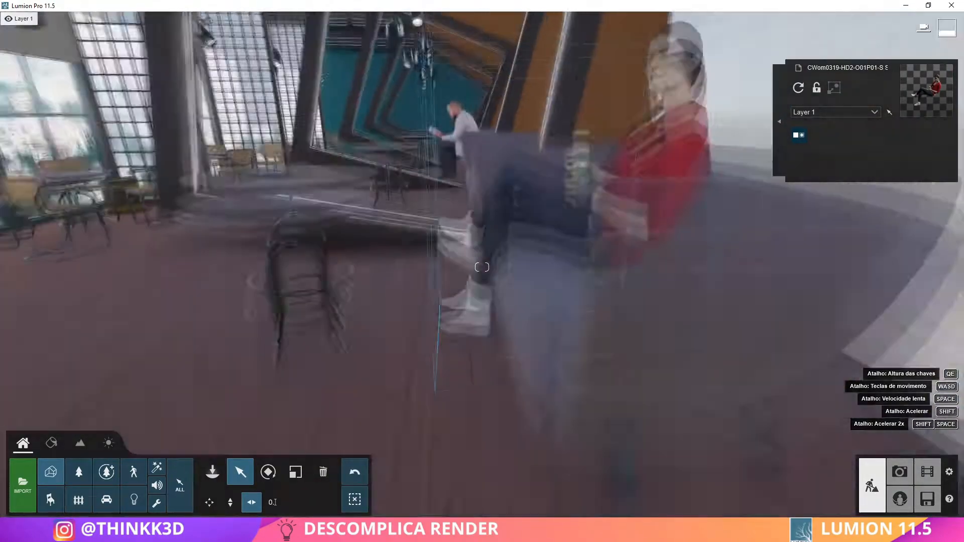
Rotate the seated woman in red to suit the sofa, refine her horizontal position and adjust her size
{"action": "left_click", "coordinate": [268, 472]}
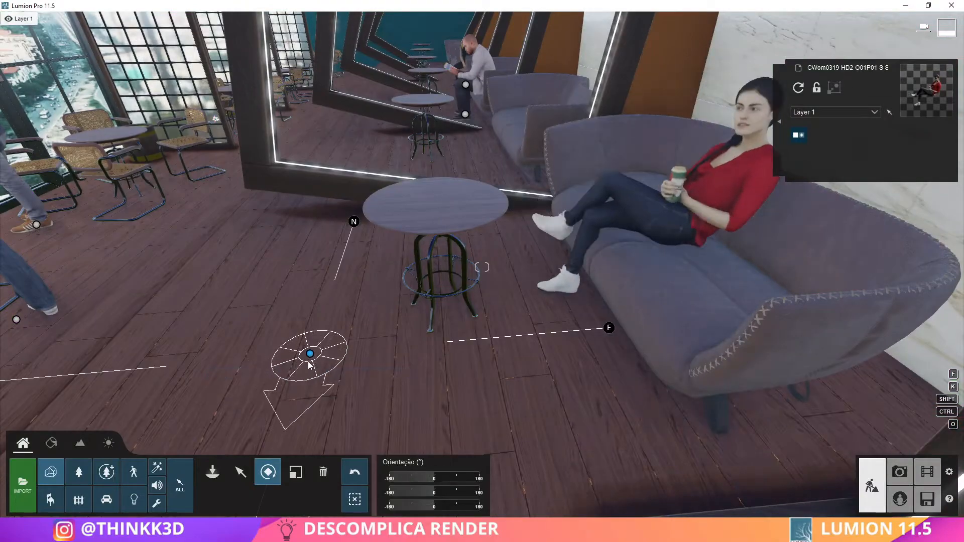
{"action": "left_click", "coordinate": [310, 365]}
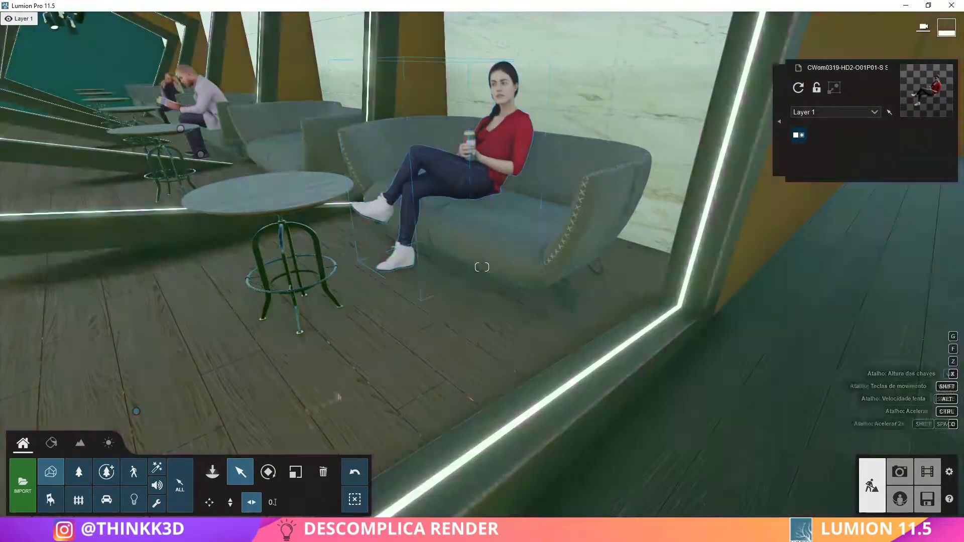
{"action": "left_click", "coordinate": [268, 472]}
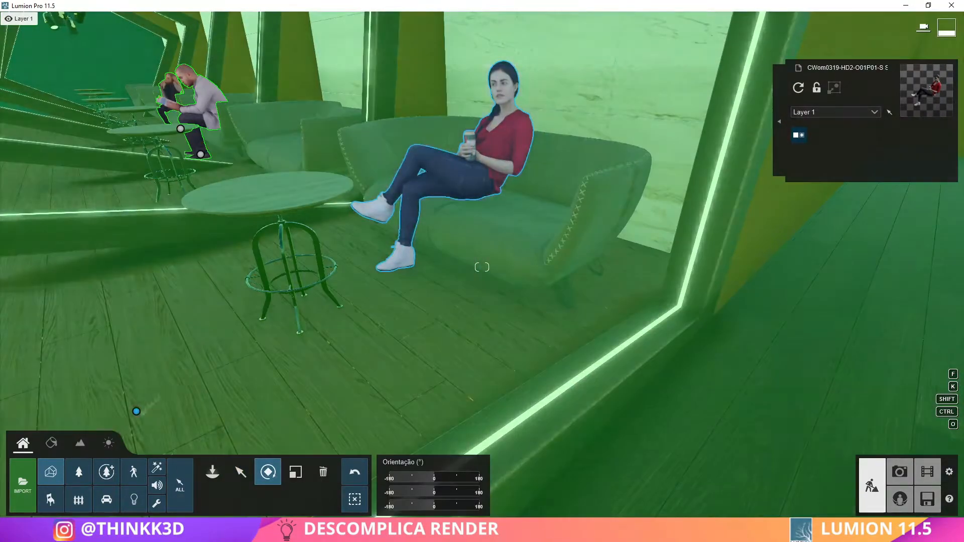
{"action": "left_click", "coordinate": [295, 472]}
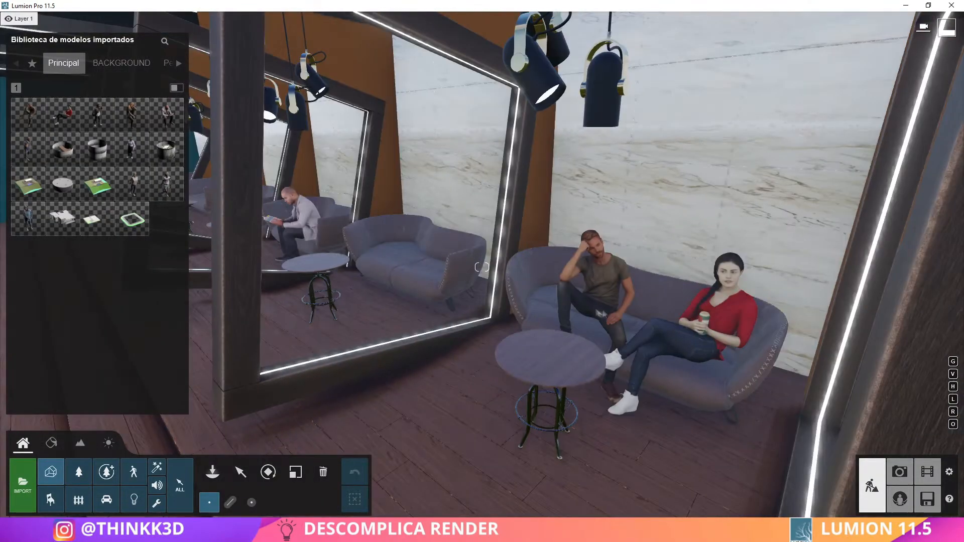
Move the seated man in the dark T-shirt from the woman in red's sofa to the sofa in the neighbouring bay
{"action": "left_click", "coordinate": [240, 472]}
{"action": "left_click_drag", "start_coordinate": [603, 369], "coordinate": [435, 294]}
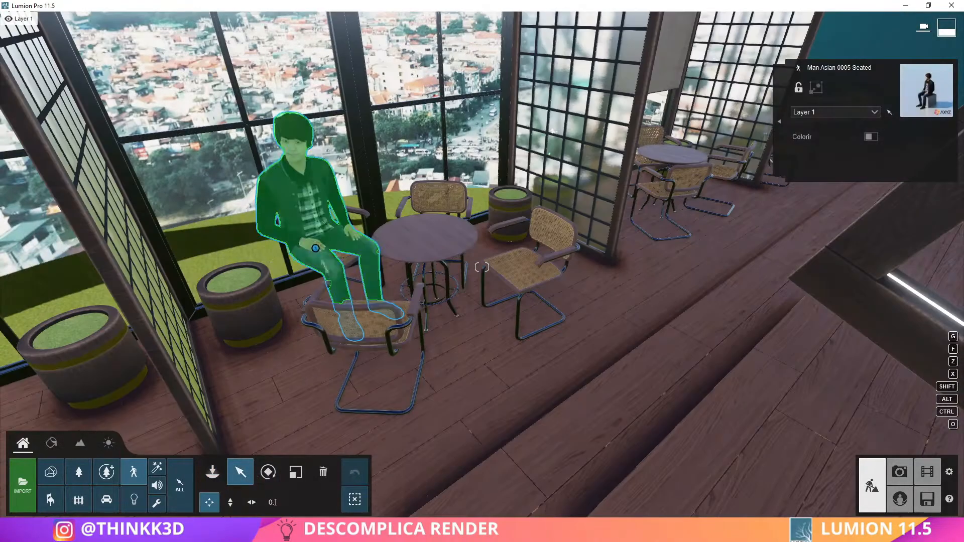
Place the library model Man Caucasian 0011 Drink on a chair at the window-side table and rotate him to suit it
{"action": "left_click", "coordinate": [134, 472]}
{"action": "left_click", "coordinate": [52, 110]}
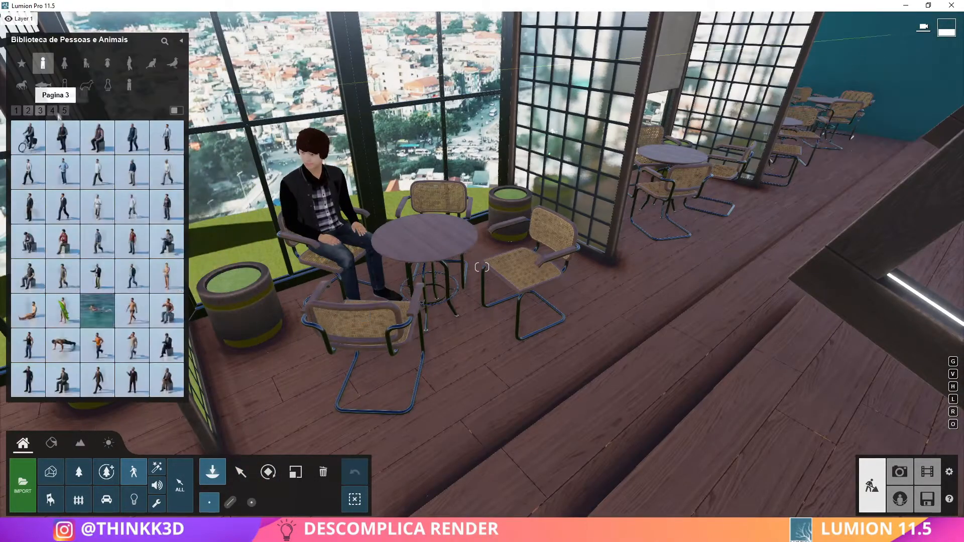
{"action": "right_click_drag", "start_coordinate": [460, 267], "coordinate": [497, 218]}
{"action": "left_click", "coordinate": [269, 476]}
{"action": "left_click_drag", "start_coordinate": [494, 206], "coordinate": [481, 214]}
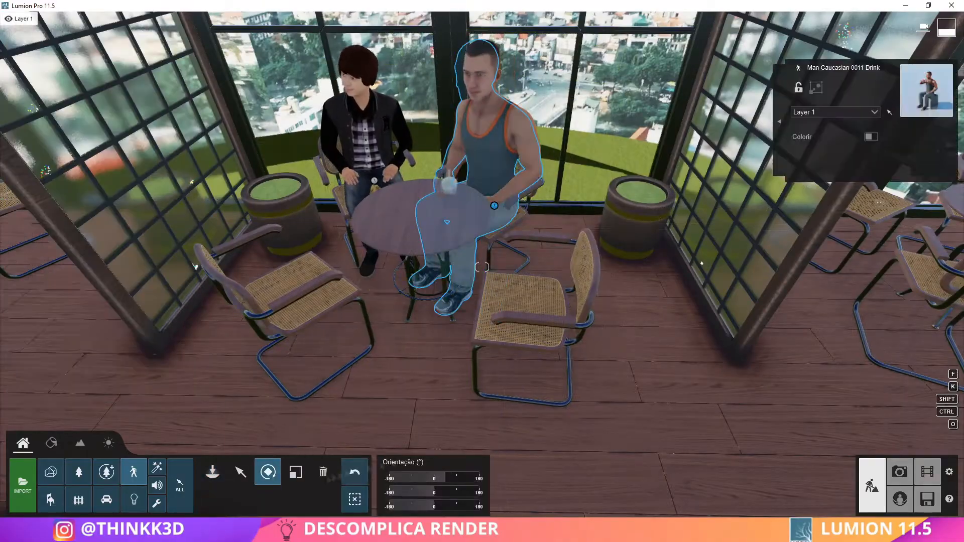
{"action": "key", "text": "s"}
{"action": "right_click_drag", "start_coordinate": [374, 183], "coordinate": [523, 138]}
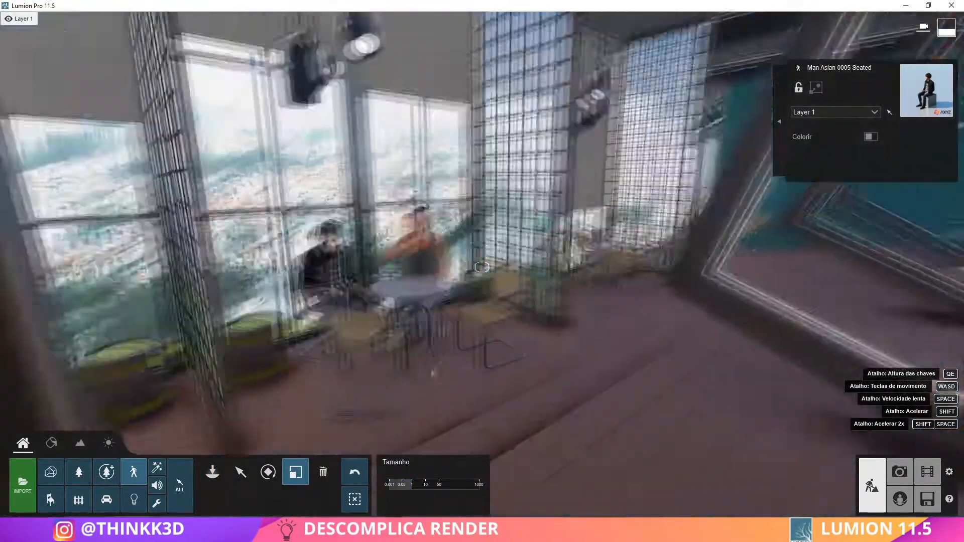
Place the library model Woman Caucasian 0016 Newspaper on a chair at another window-side table and adjust her size slightly
{"action": "left_click", "coordinate": [212, 472]}
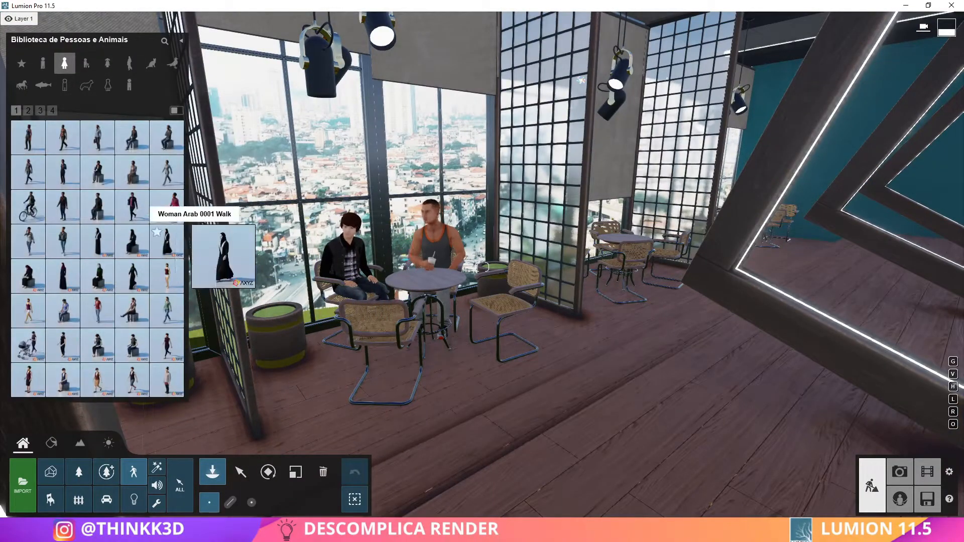
{"action": "left_click", "coordinate": [29, 111]}
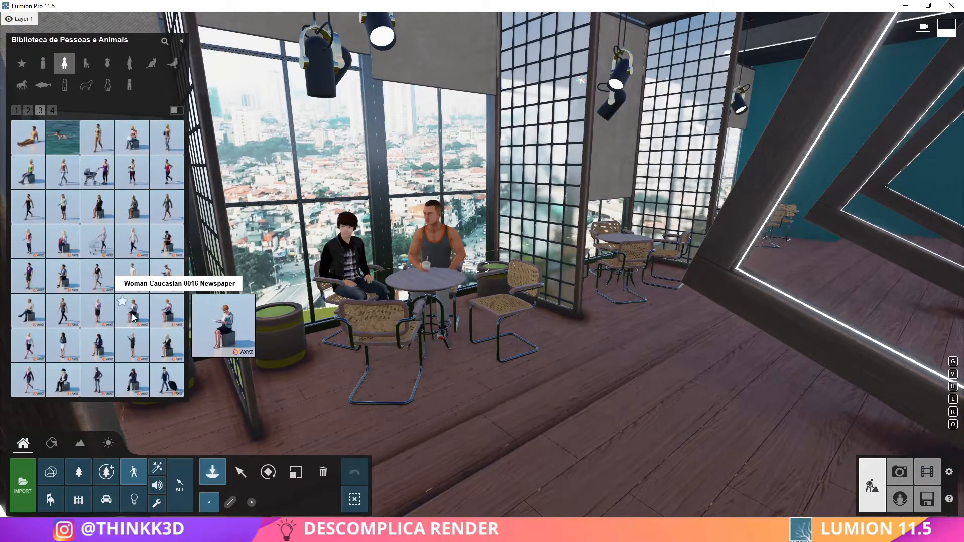
{"action": "right_click_drag", "start_coordinate": [561, 320], "coordinate": [344, 184]}
{"action": "key", "text": "w"}
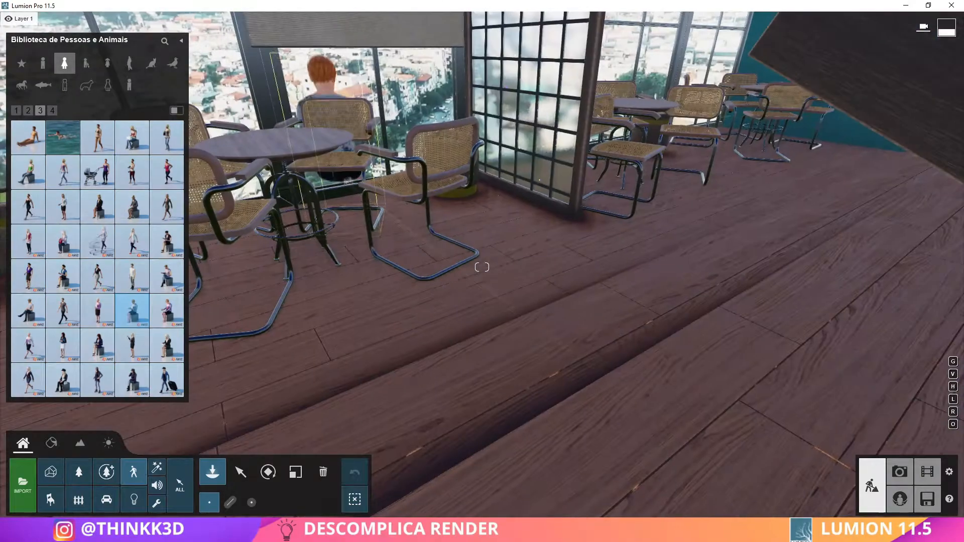
{"action": "left_click", "coordinate": [411, 189]}
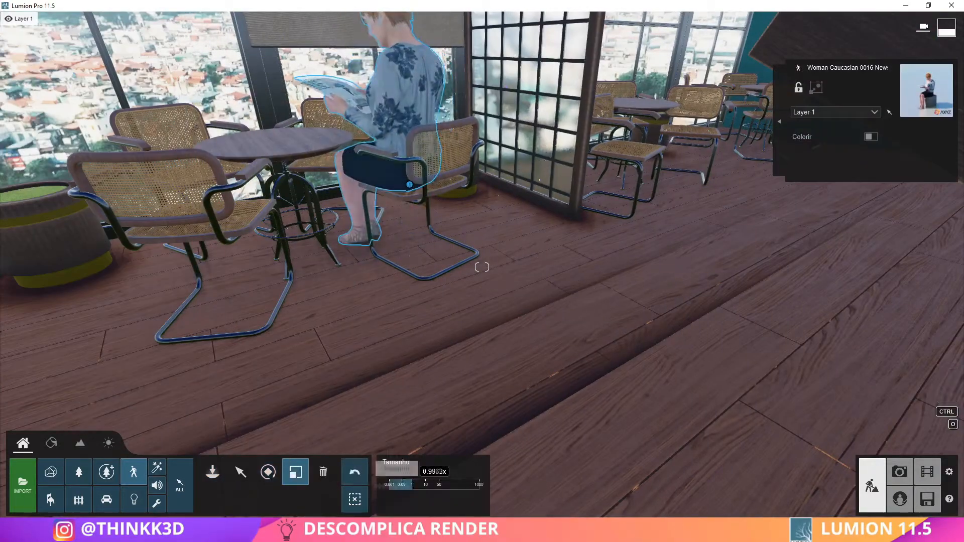
Switch to photo mode, recall the camera view of photo 1 and inspect the populated interior from a shifted viewpoint
{"action": "key", "text": "s"}
{"action": "right_click_drag", "start_coordinate": [452, 302], "coordinate": [539, 200]}
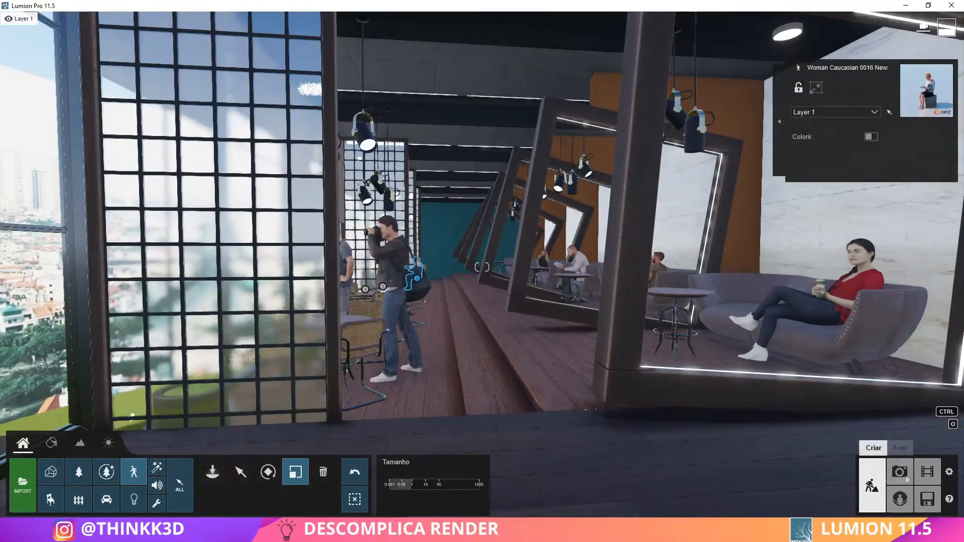
{"action": "left_click", "coordinate": [904, 477]}
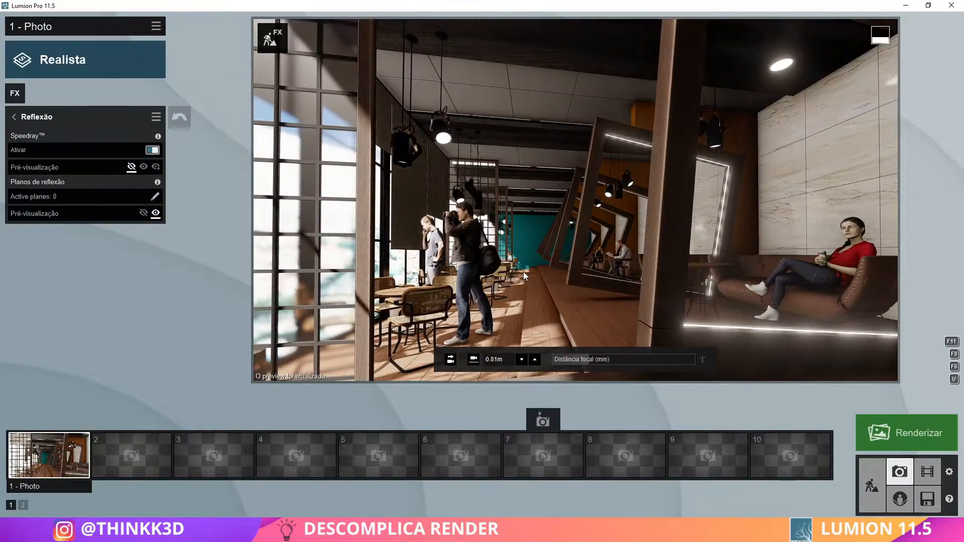
{"action": "left_click", "coordinate": [59, 455]}
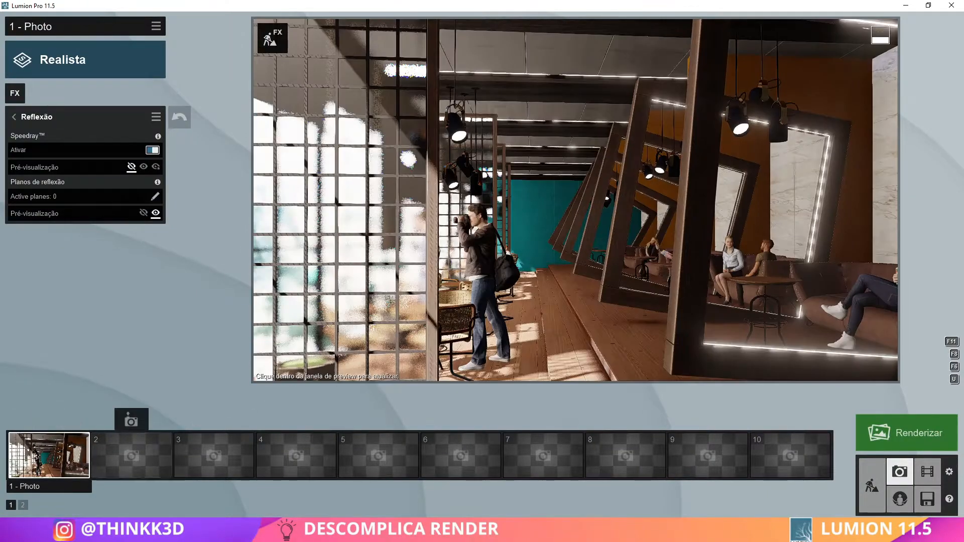
{"action": "key", "text": "s"}
{"action": "right_click_drag", "start_coordinate": [539, 300], "coordinate": [596, 273]}
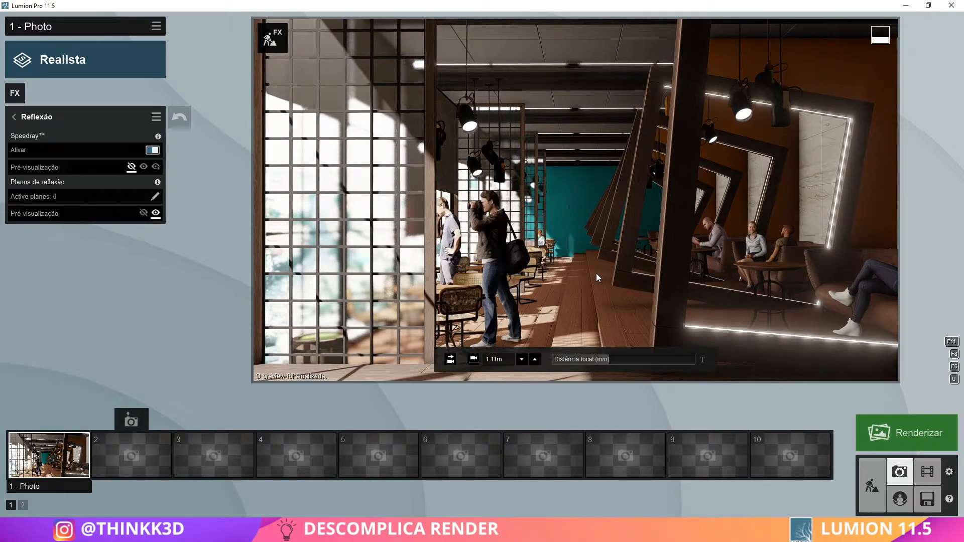
Lower the photo's exposure slightly in the Exposure effect
{"action": "left_click", "coordinate": [15, 117]}
{"action": "left_click", "coordinate": [73, 242]}
{"action": "left_click_drag", "start_coordinate": [81, 138], "coordinate": [77, 138]}
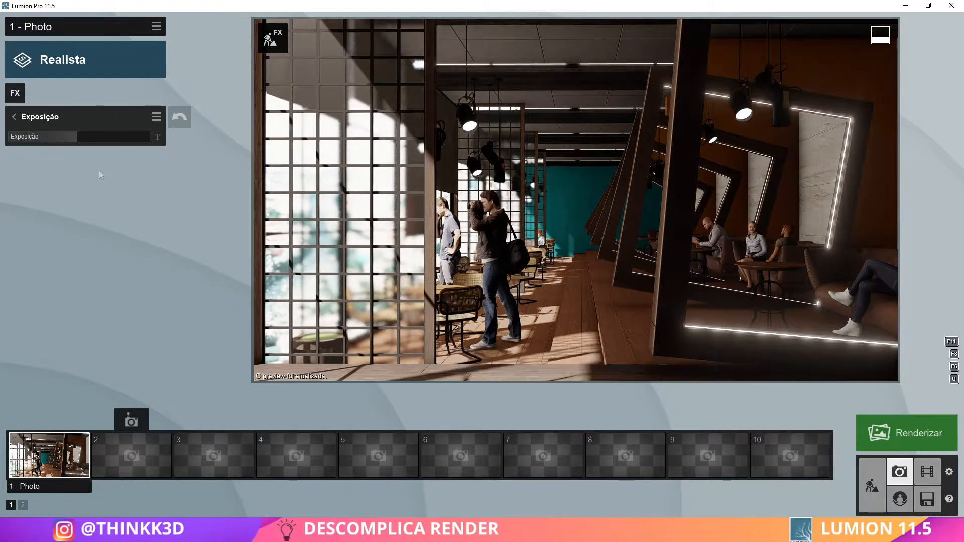
Open the photo's Shadow effect settings and check the scene in the preview
{"action": "left_click", "coordinate": [13, 117]}
{"action": "left_click", "coordinate": [125, 116]}
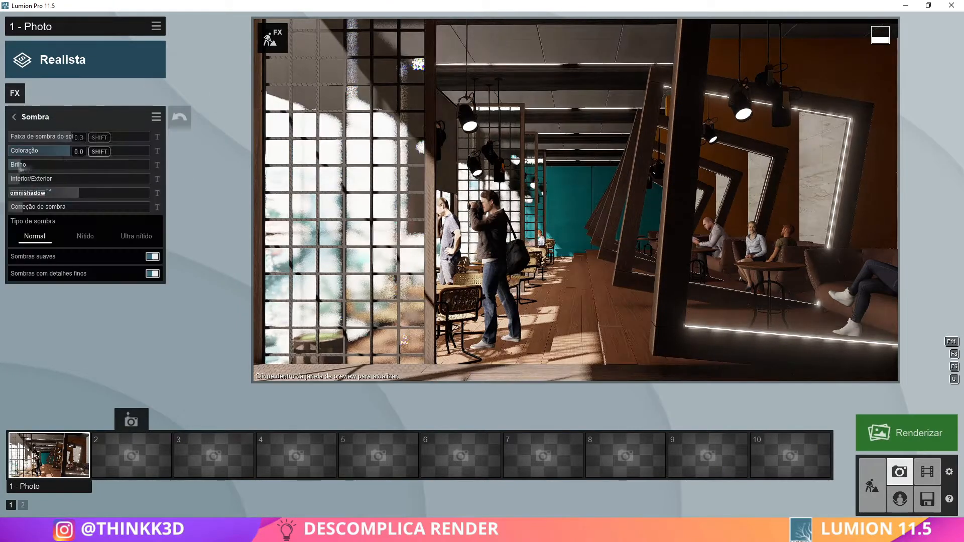
{"action": "left_click", "coordinate": [592, 222]}
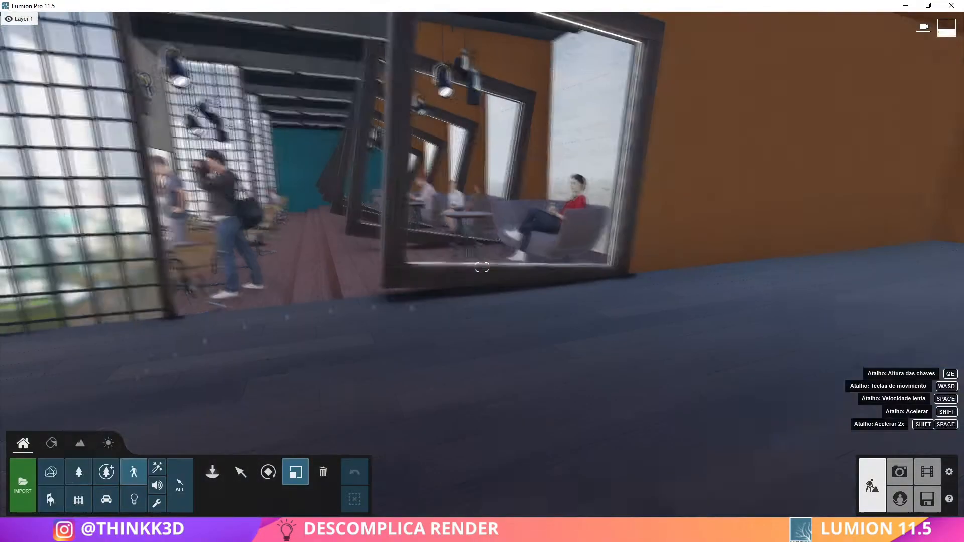
From the indoor decoration models, place a pink bag on the sofa between the seated couple and a black backpack on a round table
{"action": "left_click", "coordinate": [50, 500]}
{"action": "left_click", "coordinate": [212, 472]}
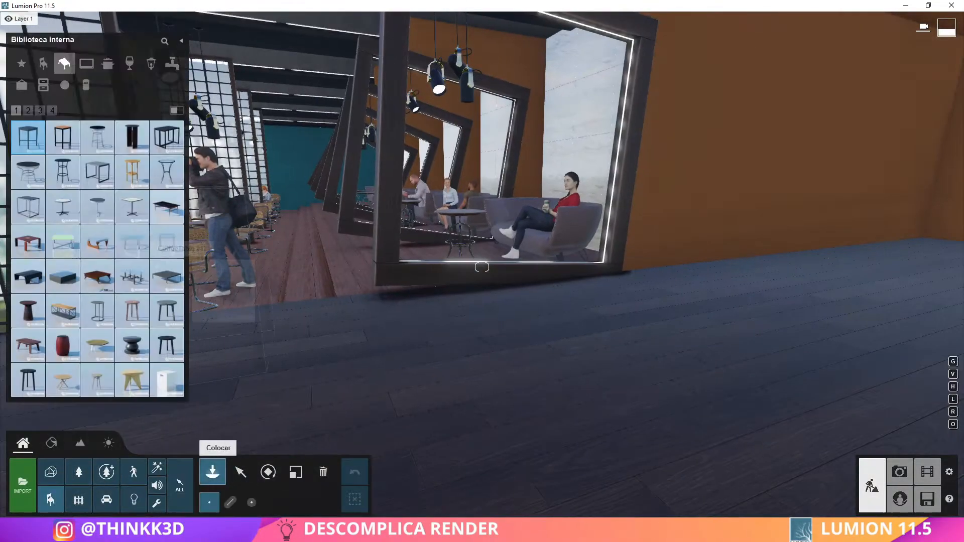
{"action": "left_click", "coordinate": [23, 85]}
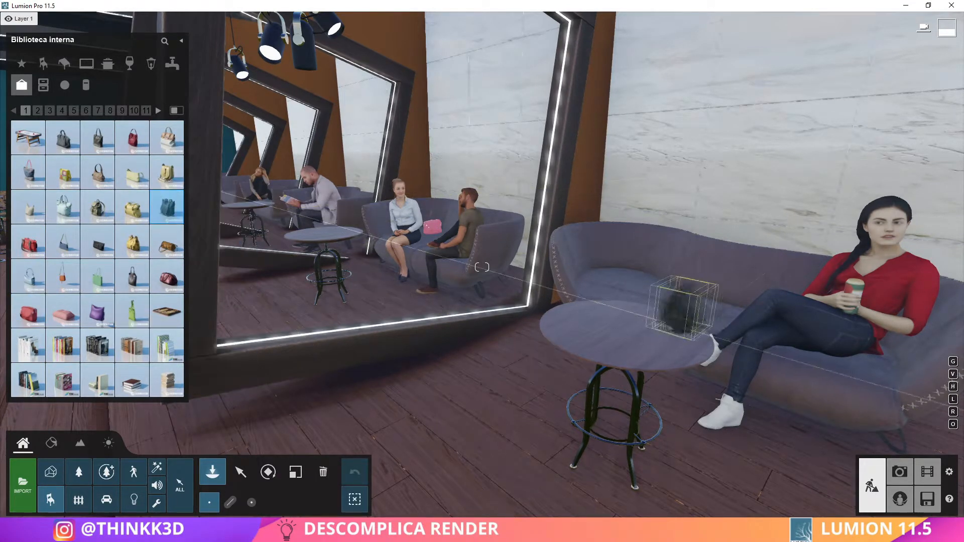
Look through the decoration models up to page 10 for potted plants
{"action": "left_click", "coordinate": [37, 111]}
{"action": "left_click", "coordinate": [50, 110]}
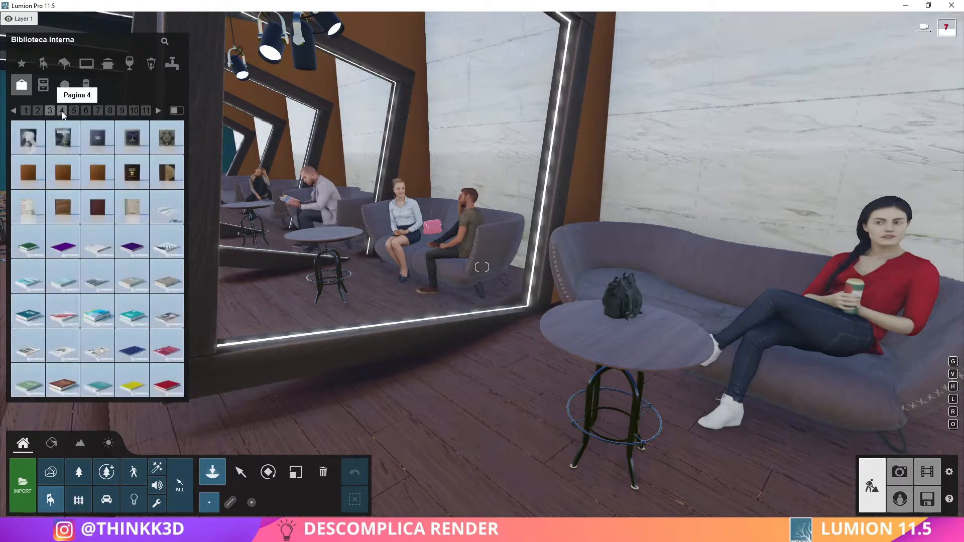
{"action": "left_click", "coordinate": [62, 111]}
{"action": "left_click", "coordinate": [74, 110]}
{"action": "left_click", "coordinate": [86, 111]}
{"action": "left_click", "coordinate": [103, 112]}
{"action": "left_click", "coordinate": [110, 111]}
{"action": "left_click", "coordinate": [122, 111]}
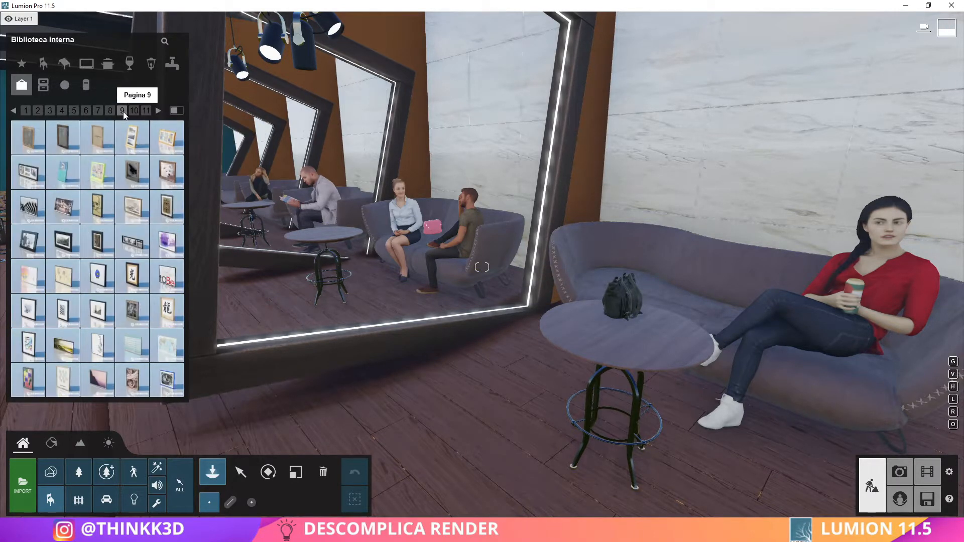
{"action": "left_click", "coordinate": [134, 110]}
Place potted plants from the decoration models on the round tables beside the sofas
{"action": "left_click", "coordinate": [28, 275]}
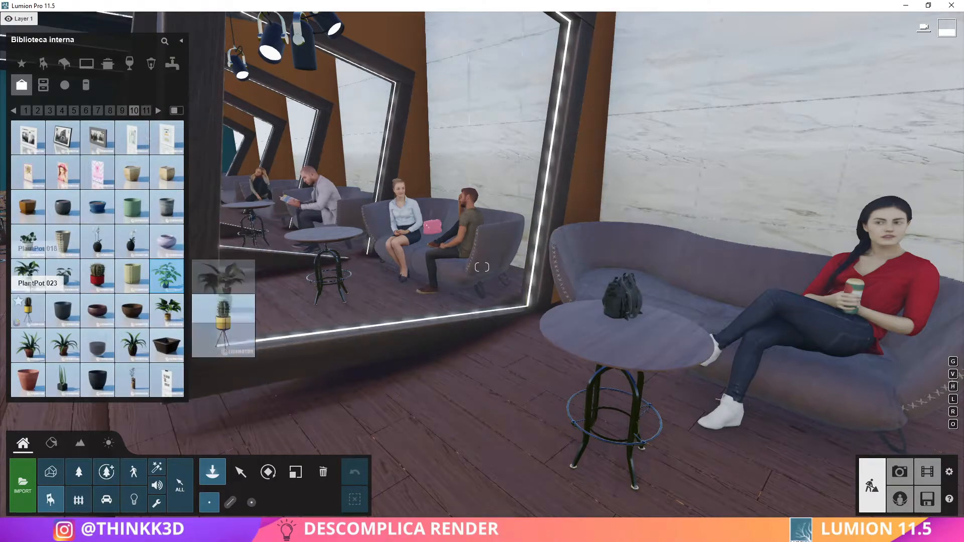
{"action": "left_click", "coordinate": [62, 345]}
{"action": "key", "text": "w"}
{"action": "right_click_drag", "start_coordinate": [347, 251], "coordinate": [421, 296]}
{"action": "right_click_drag", "start_coordinate": [452, 201], "coordinate": [401, 241]}
{"action": "key", "text": "s"}
{"action": "left_click", "coordinate": [62, 345]}
{"action": "left_click", "coordinate": [486, 354]}
{"action": "right_click_drag", "start_coordinate": [318, 356], "coordinate": [276, 306]}
{"action": "left_click", "coordinate": [391, 273]}
{"action": "key", "text": "s"}
{"action": "right_click_drag", "start_coordinate": [391, 274], "coordinate": [382, 251]}
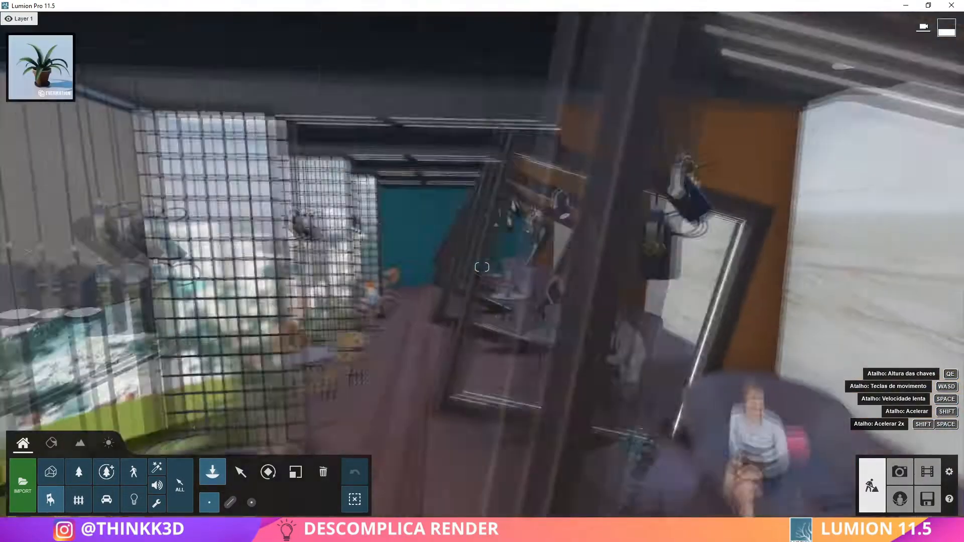
Check the plants in the photo preview, and assign an interior library material to the grid bars of the window-side partitions
{"action": "left_click", "coordinate": [899, 472]}
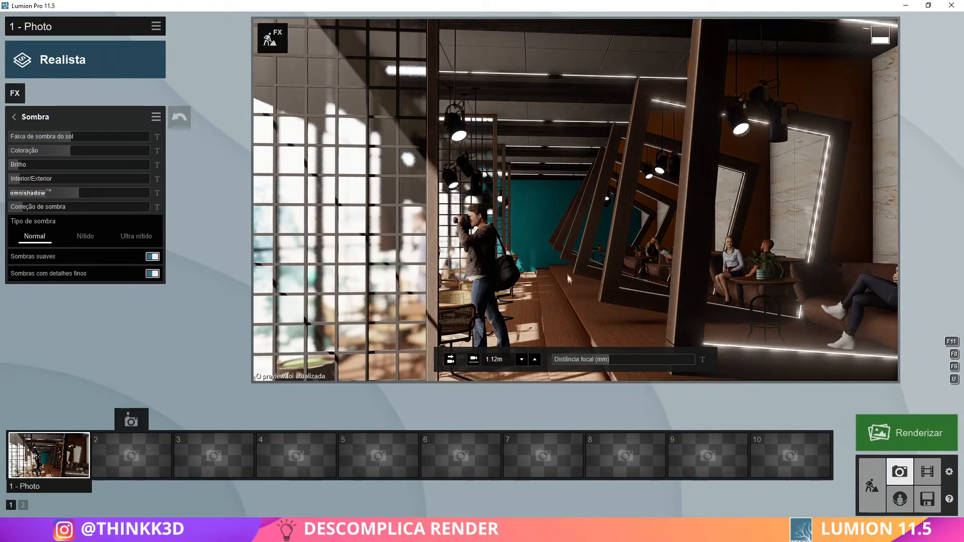
{"action": "left_click", "coordinate": [872, 485]}
{"action": "left_click", "coordinate": [52, 443]}
{"action": "left_click", "coordinate": [261, 321]}
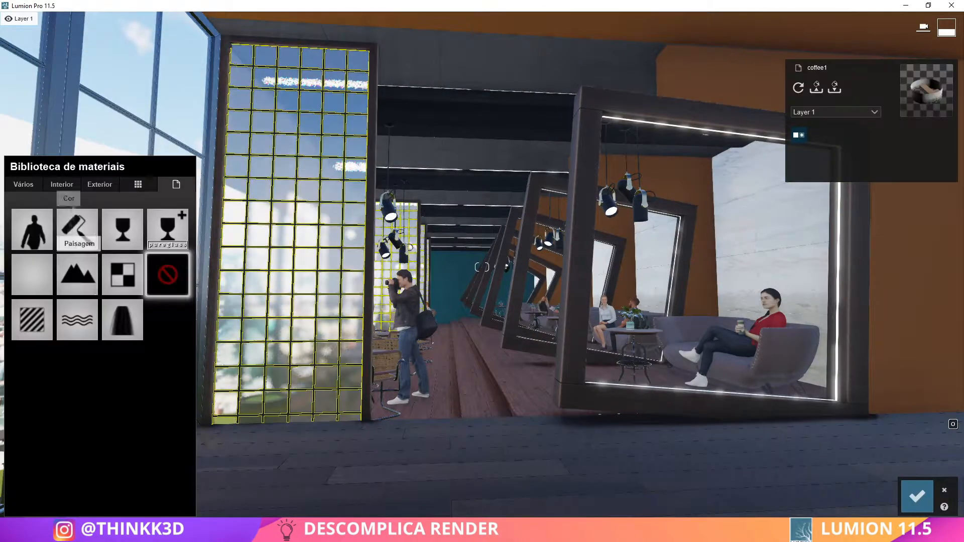
{"action": "left_click", "coordinate": [64, 184]}
{"action": "left_click", "coordinate": [70, 216]}
{"action": "left_click", "coordinate": [137, 215]}
{"action": "left_click", "coordinate": [57, 272]}
{"action": "left_click", "coordinate": [166, 489]}
{"action": "left_click", "coordinate": [920, 504]}
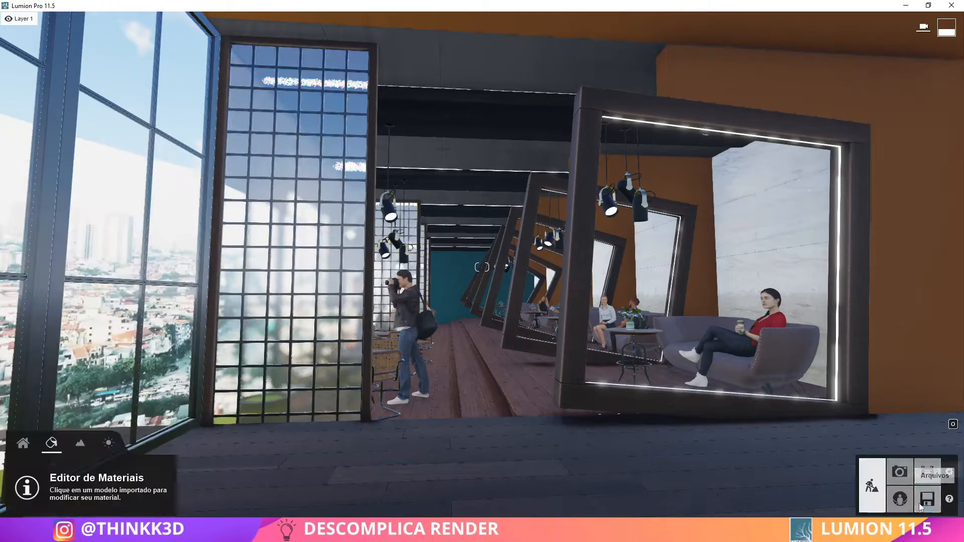
Place potted plants from the decoration models on the round tables along the windows
{"action": "key", "text": "w"}
{"action": "right_click_drag", "start_coordinate": [763, 459], "coordinate": [502, 502]}
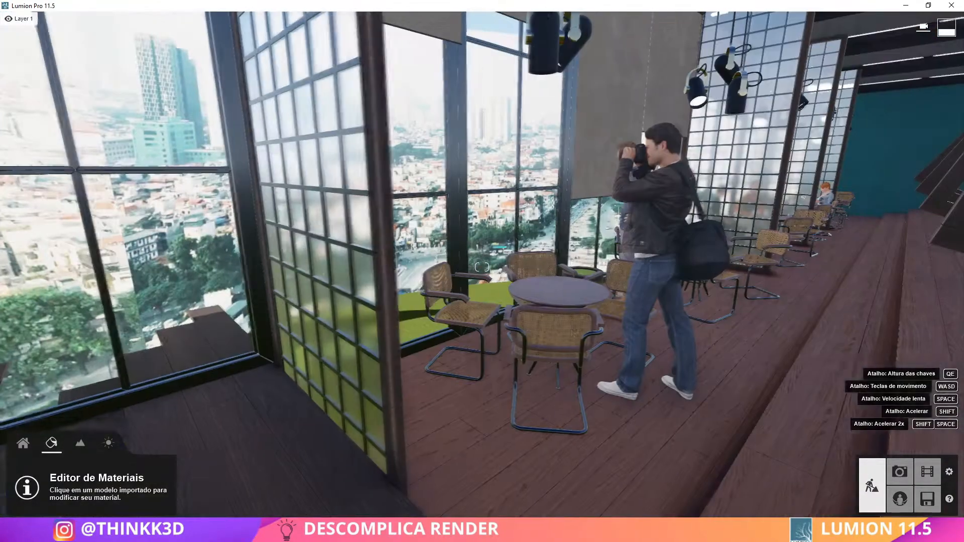
{"action": "left_click", "coordinate": [23, 444]}
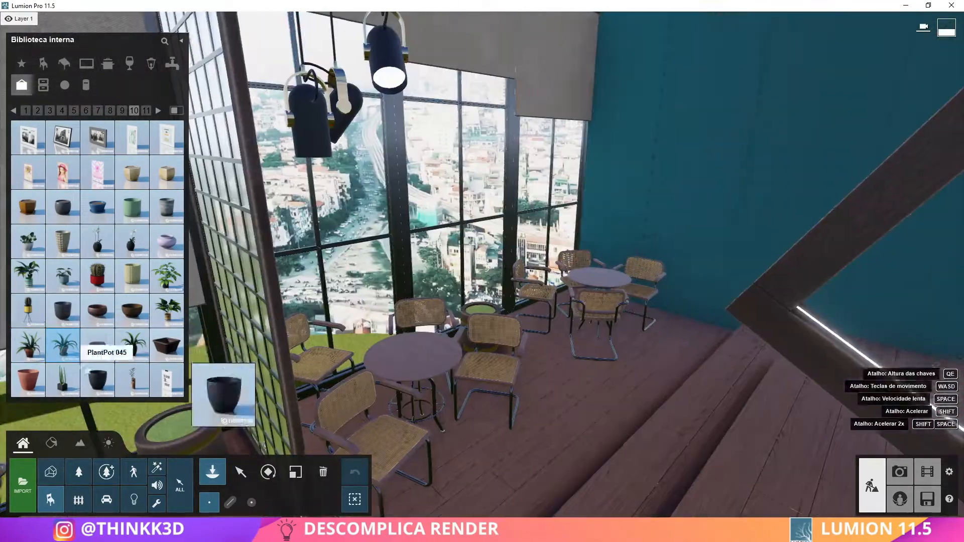
{"action": "left_click", "coordinate": [28, 344]}
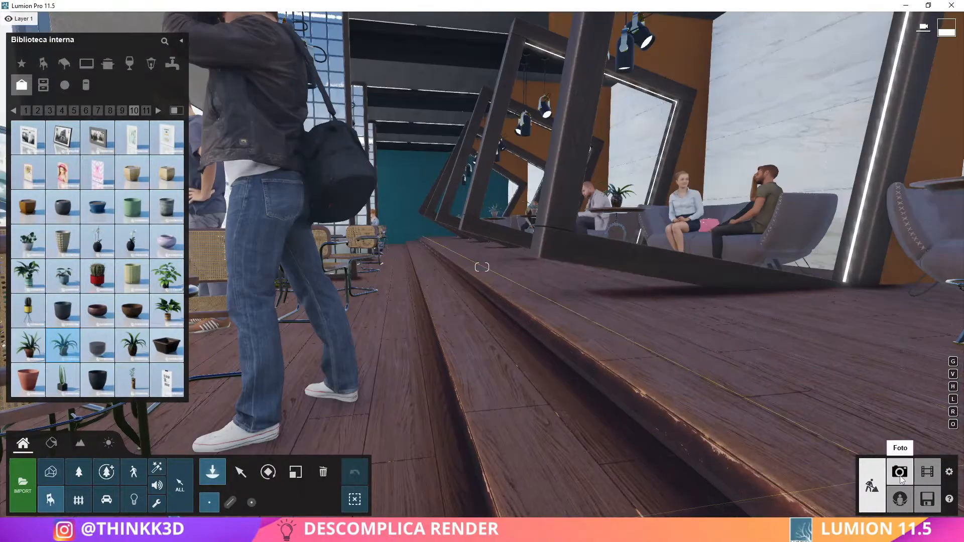
Return to photo mode and check photo 1 with the newly placed plants and updated partition material
{"action": "left_click", "coordinate": [900, 472]}
{"action": "left_click", "coordinate": [49, 455]}
{"action": "left_click", "coordinate": [571, 257]}
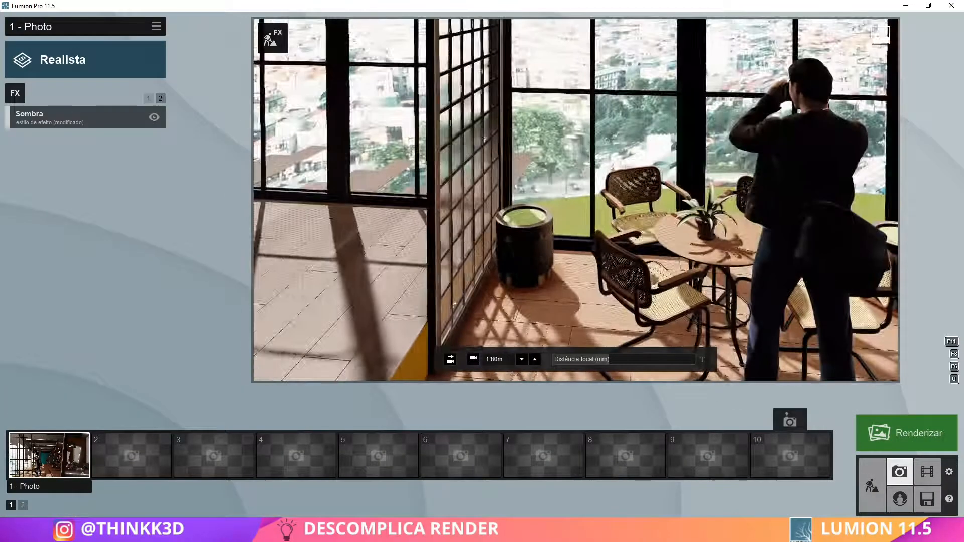
Assign a ground material from the miscellaneous material library to the soil surface of the window-side planters
{"action": "left_click", "coordinate": [872, 486]}
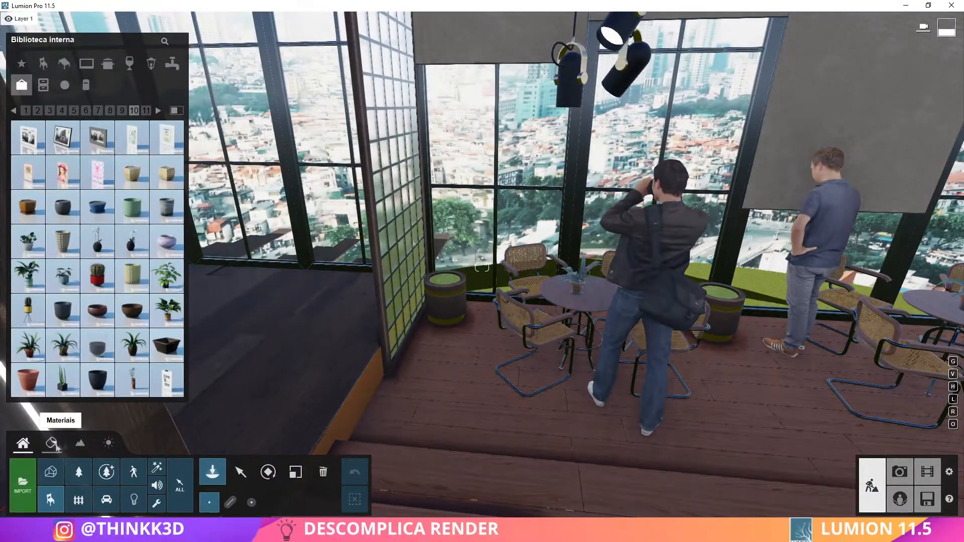
{"action": "left_click", "coordinate": [56, 446]}
{"action": "left_click", "coordinate": [445, 279]}
{"action": "left_click", "coordinate": [26, 185]}
{"action": "left_click", "coordinate": [133, 216]}
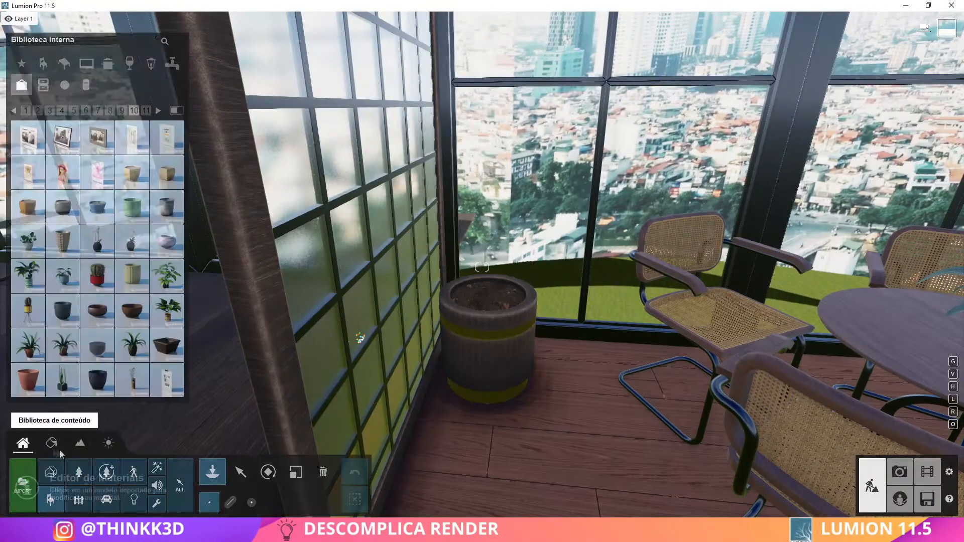
Try a Fern 013 from the fine-detail nature library in the planter beside the grid partition, at reduced size
{"action": "left_click", "coordinate": [106, 472]}
{"action": "left_click", "coordinate": [65, 64]}
{"action": "left_click", "coordinate": [97, 116]}
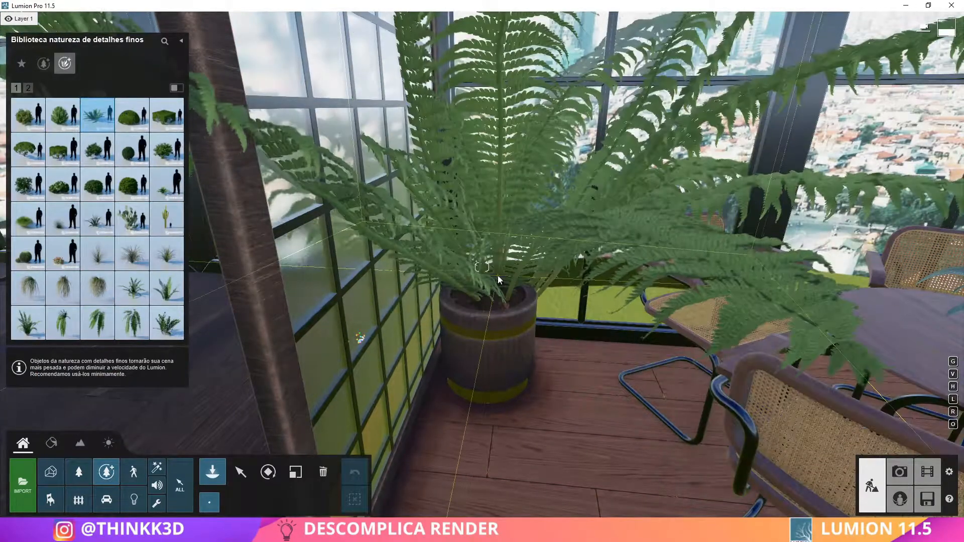
{"action": "left_click", "coordinate": [496, 275]}
{"action": "left_click", "coordinate": [295, 472]}
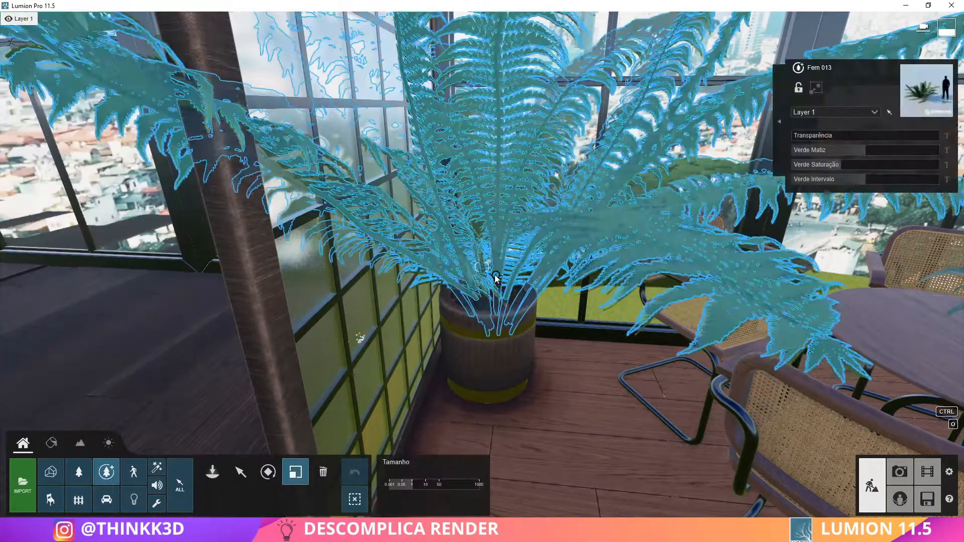
{"action": "left_click_drag", "start_coordinate": [412, 486], "coordinate": [405, 490]}
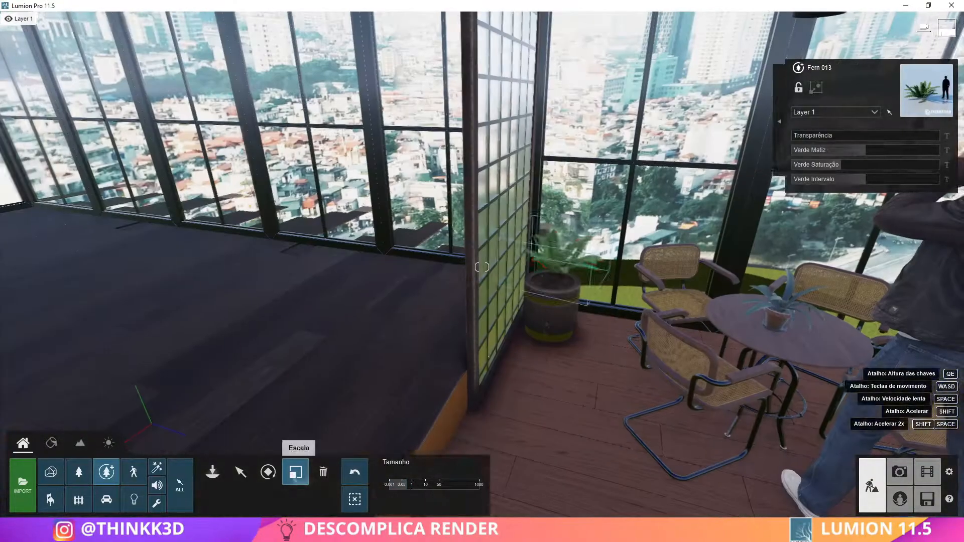
{"action": "left_click", "coordinate": [322, 472]}
Place smaller ferns from the fine-detail nature library, including Fern 007, in the planters along the windows
{"action": "left_click", "coordinate": [213, 472]}
{"action": "left_click", "coordinate": [556, 287]}
{"action": "left_click", "coordinate": [28, 88]}
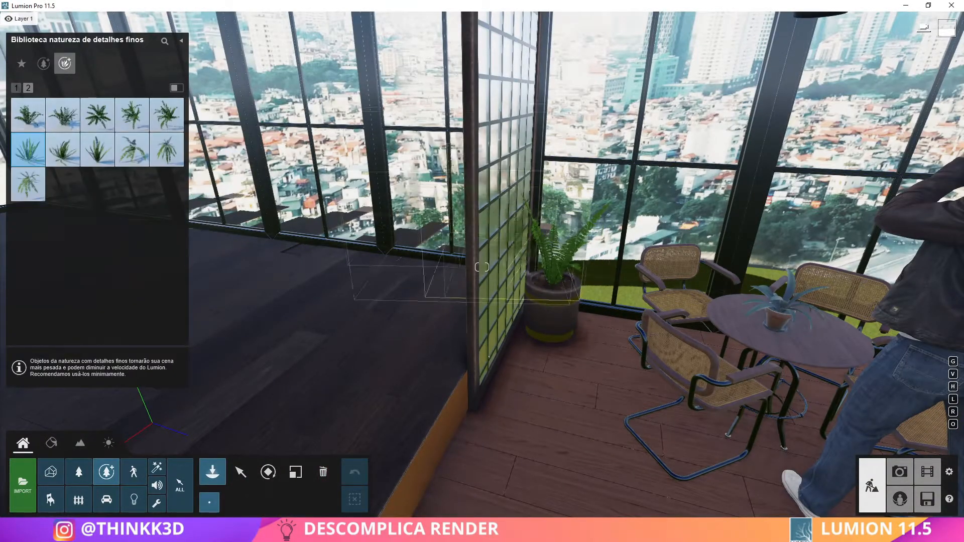
{"action": "left_click", "coordinate": [559, 290]}
{"action": "right_click_drag", "start_coordinate": [559, 289], "coordinate": [818, 329]}
{"action": "left_click", "coordinate": [491, 297]}
{"action": "right_click_drag", "start_coordinate": [491, 296], "coordinate": [804, 309]}
{"action": "left_click", "coordinate": [607, 284]}
{"action": "left_click", "coordinate": [571, 329]}
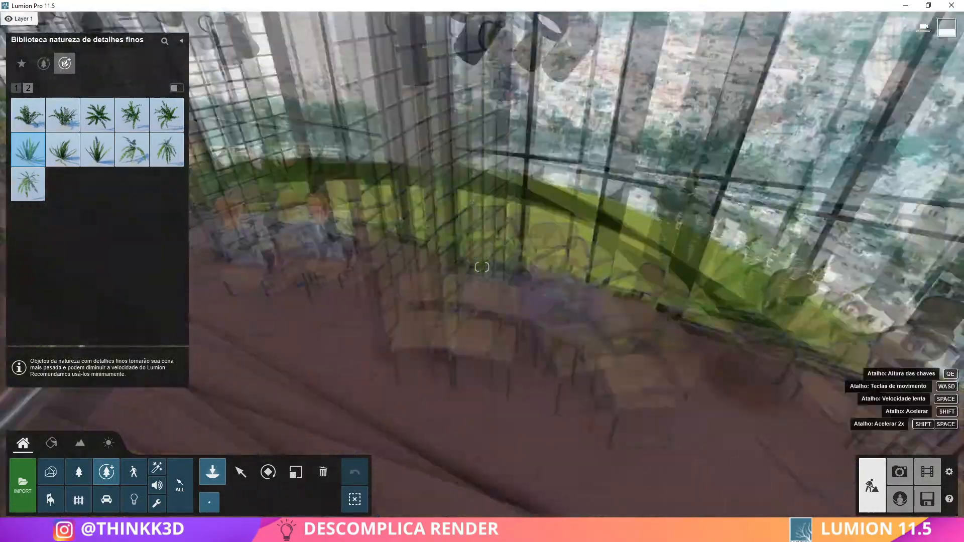
Rotate the Fern 007 plants in the planters to vary their orientation, and check photo 1
{"action": "left_click", "coordinate": [269, 475]}
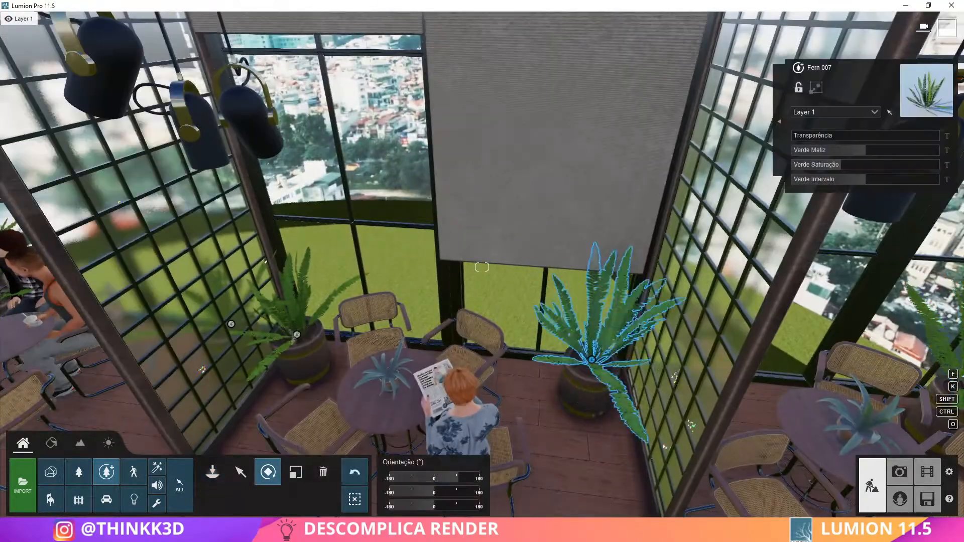
{"action": "left_click_drag", "start_coordinate": [297, 334], "coordinate": [333, 287]}
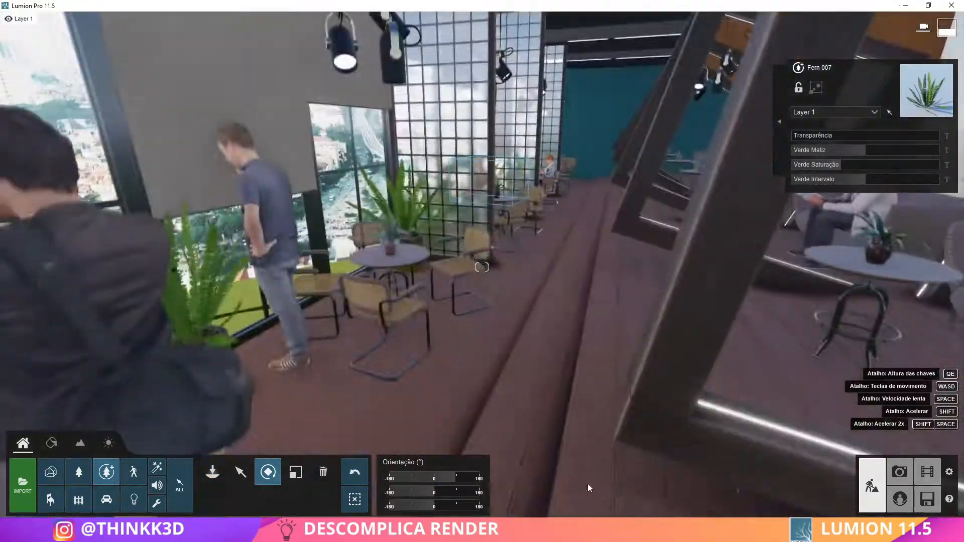
{"action": "left_click", "coordinate": [899, 471]}
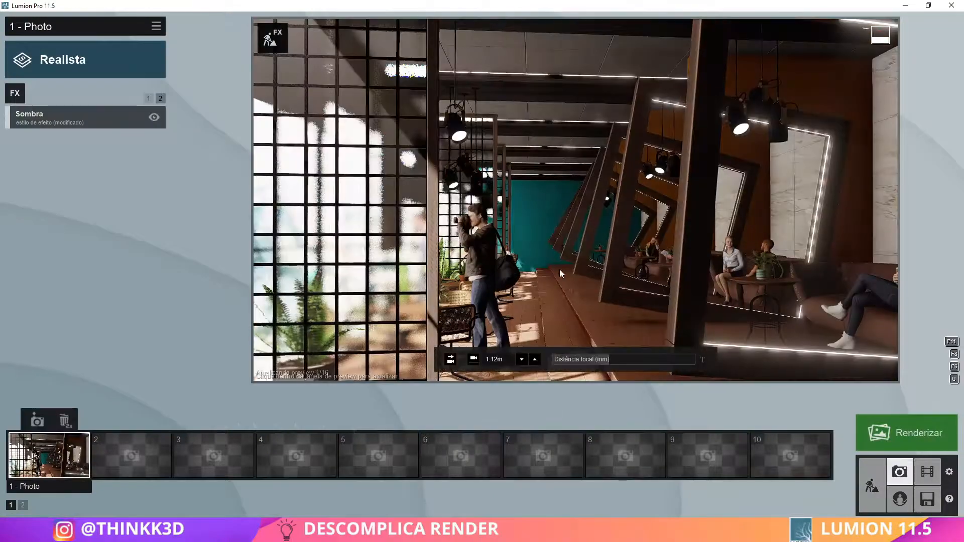
Assign the Standard material to the photographer and the seated woman in red, reduce their gloss and reflectivity, and save
{"action": "left_click", "coordinate": [871, 485]}
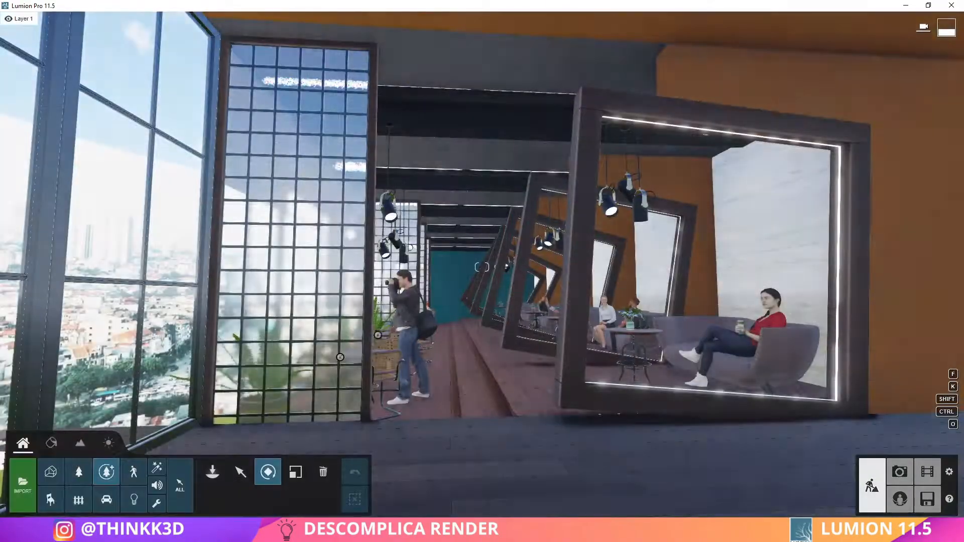
{"action": "left_click", "coordinate": [51, 443]}
{"action": "left_click", "coordinate": [406, 321]}
{"action": "left_click", "coordinate": [30, 227]}
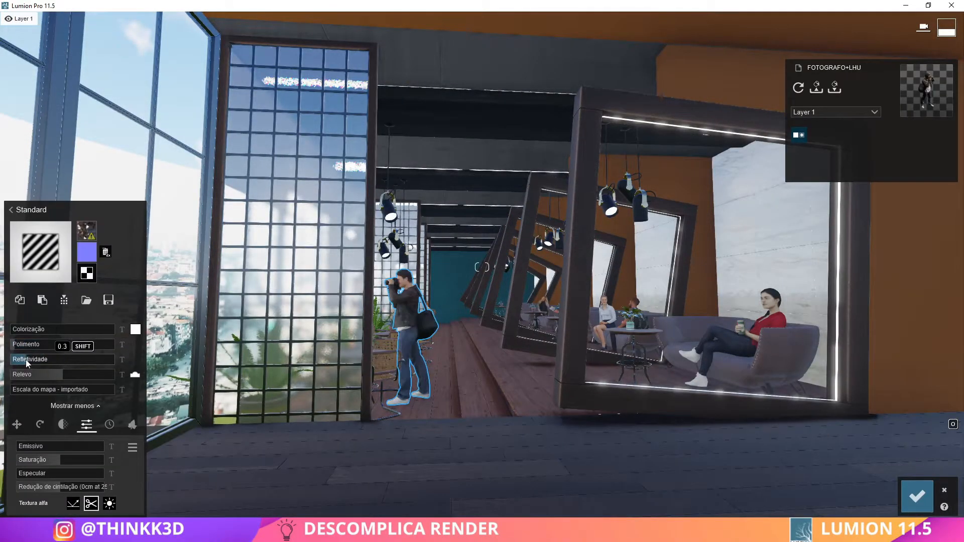
{"action": "left_click", "coordinate": [743, 346]}
{"action": "left_click", "coordinate": [30, 227]}
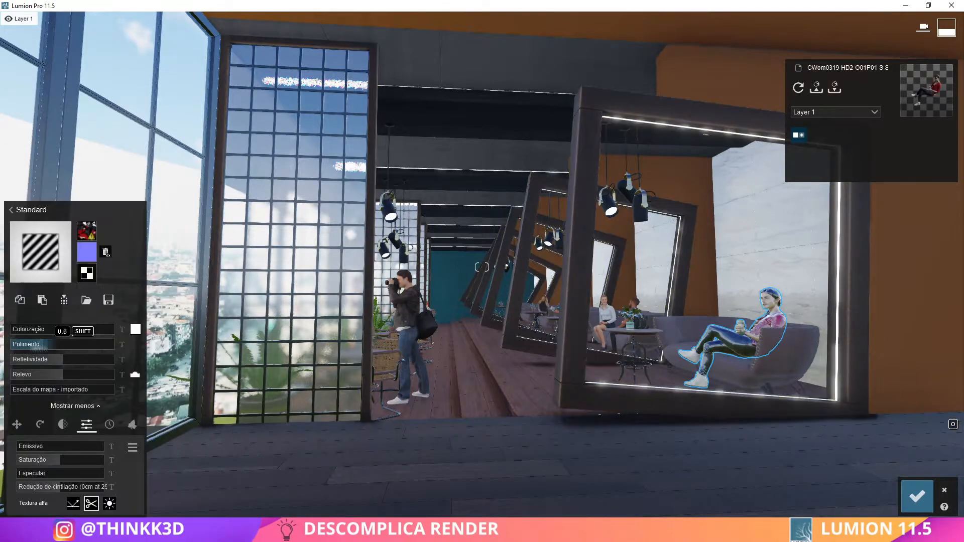
{"action": "left_click", "coordinate": [917, 496]}
Give the man with the pink bag, the woman in the white blouse and the man reading Standard materials with reduced gloss, and save
{"action": "key", "text": "w"}
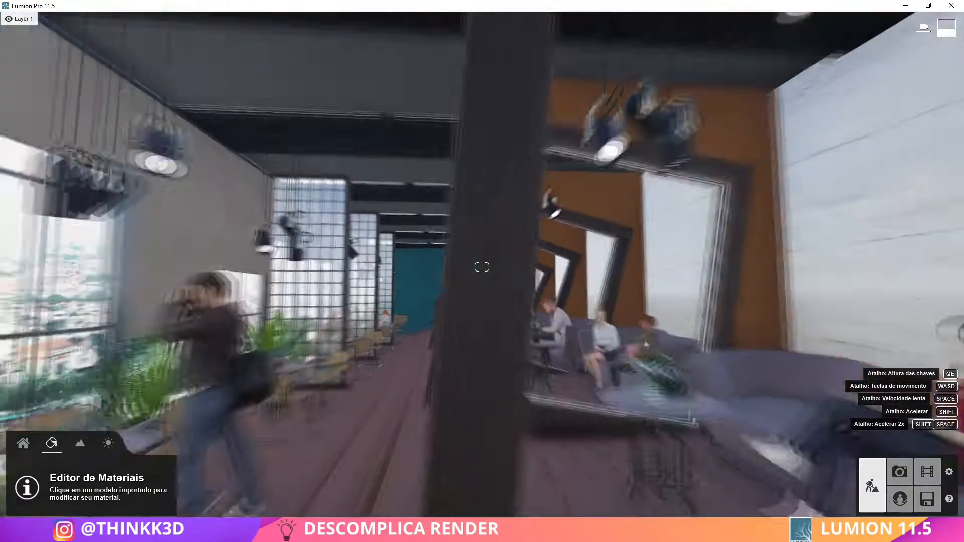
{"action": "left_click", "coordinate": [656, 347]}
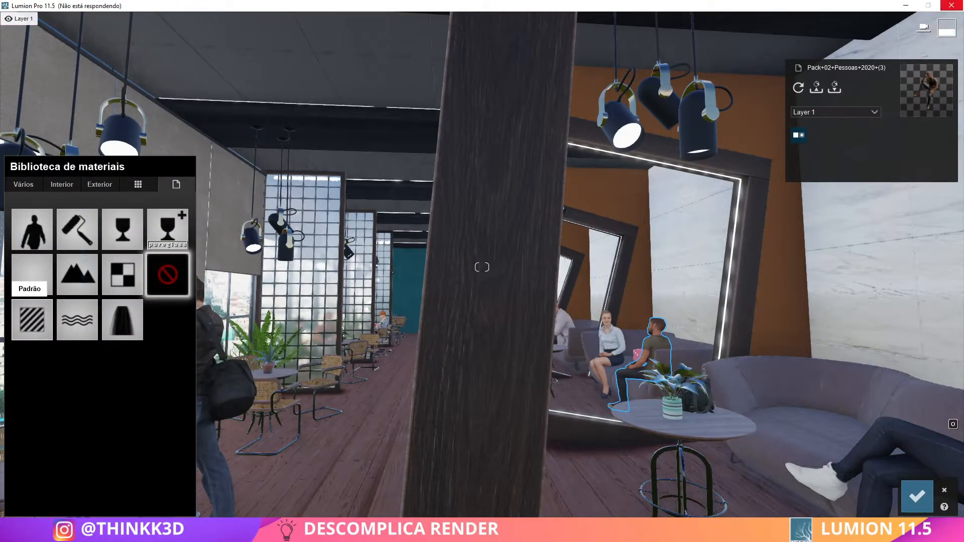
{"action": "left_click", "coordinate": [917, 496]}
{"action": "left_click", "coordinate": [608, 352]}
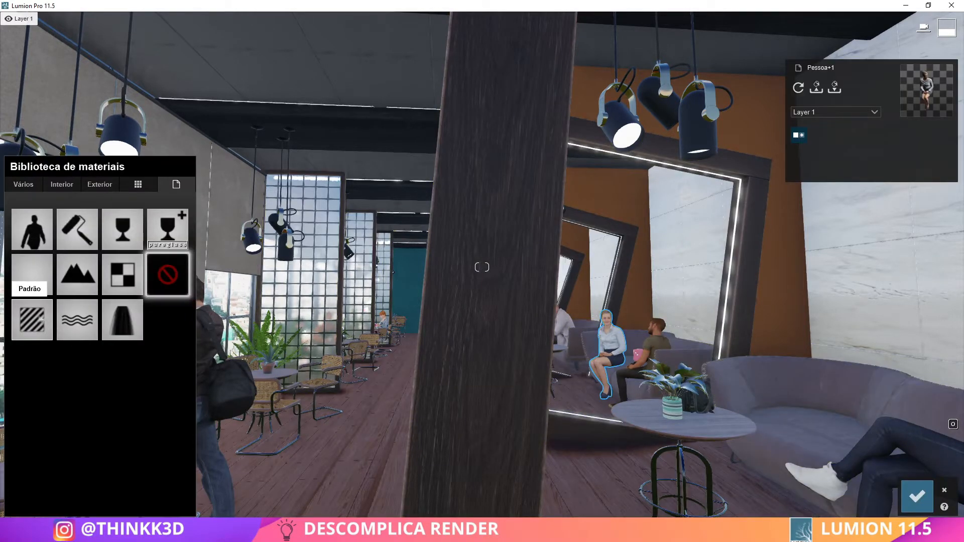
{"action": "left_click", "coordinate": [35, 309]}
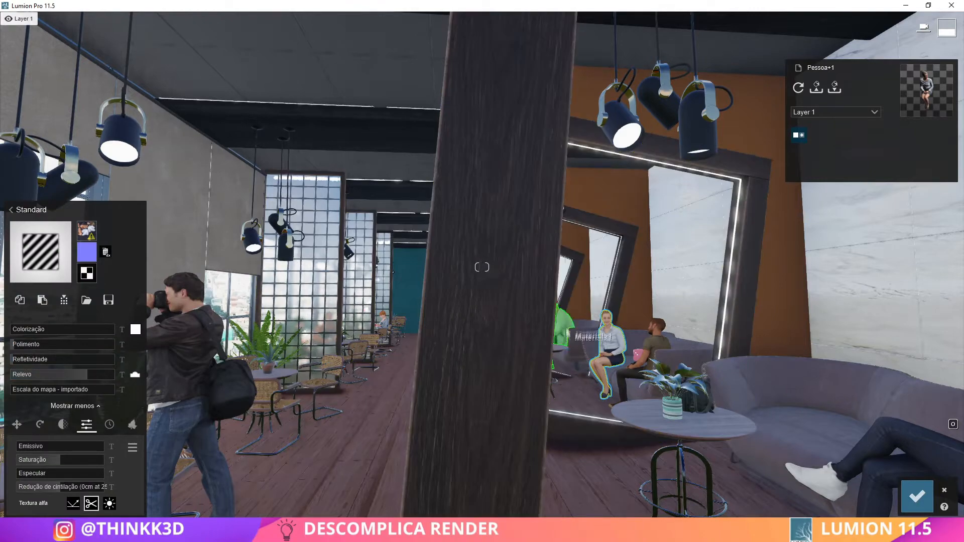
{"action": "left_click", "coordinate": [558, 331]}
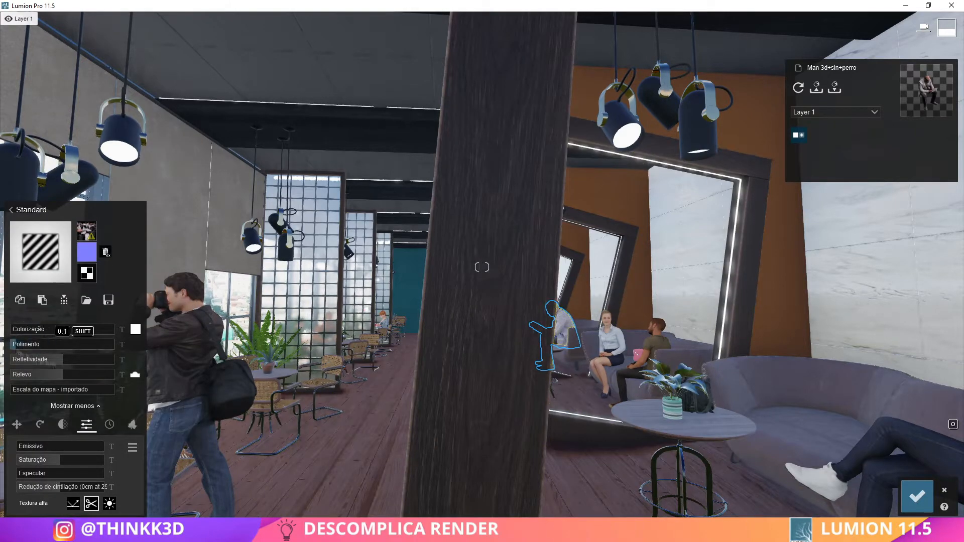
{"action": "left_click", "coordinate": [917, 496]}
Check the updated people materials in photo mode and restore the camera of photo 1
{"action": "left_click", "coordinate": [900, 471]}
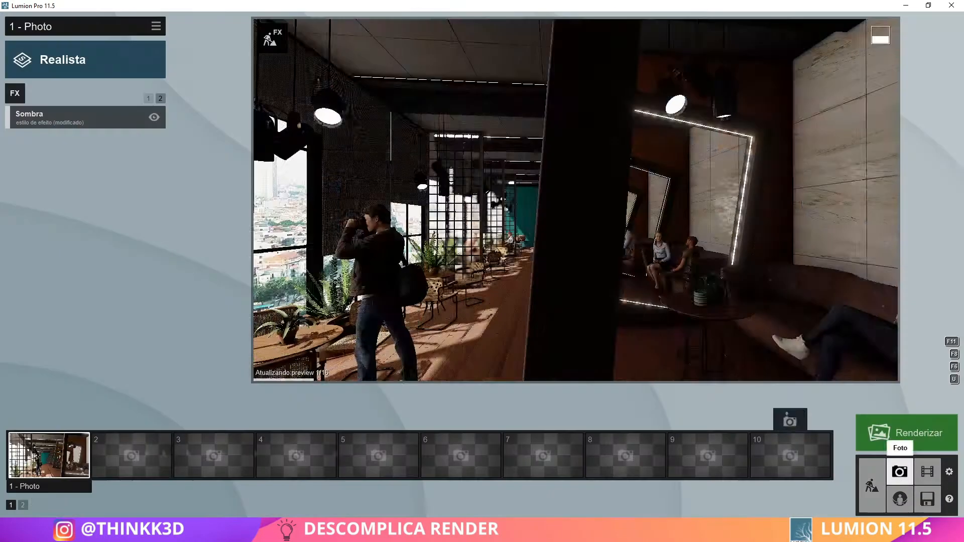
{"action": "key", "text": "d"}
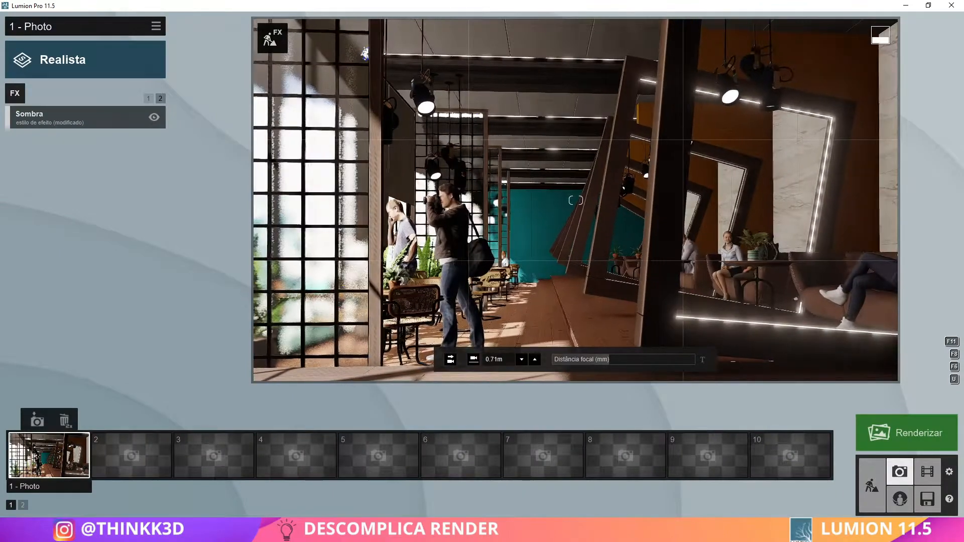
{"action": "left_click", "coordinate": [42, 452]}
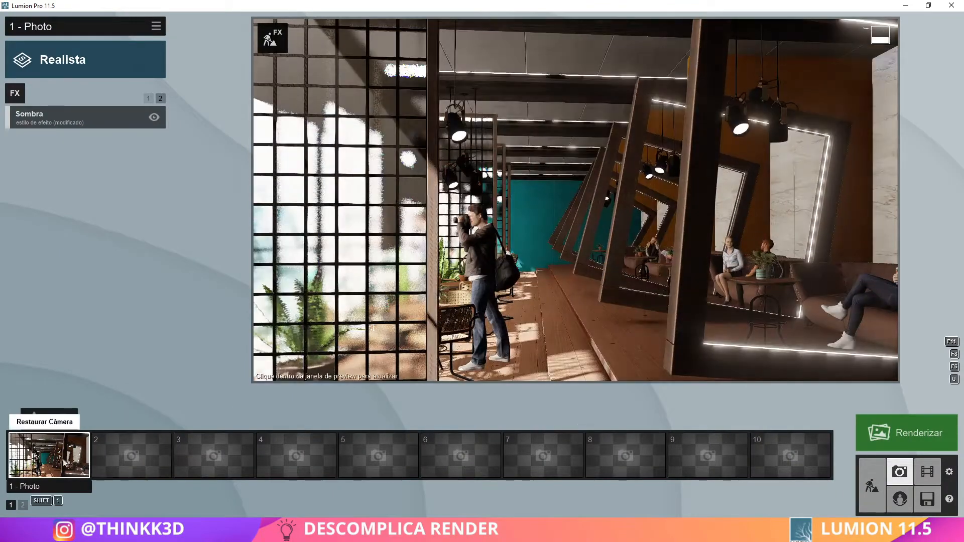
Assign Standard materials to the standing man by the windows and the seated woman at the far sofa, and save
{"action": "left_click", "coordinate": [872, 486]}
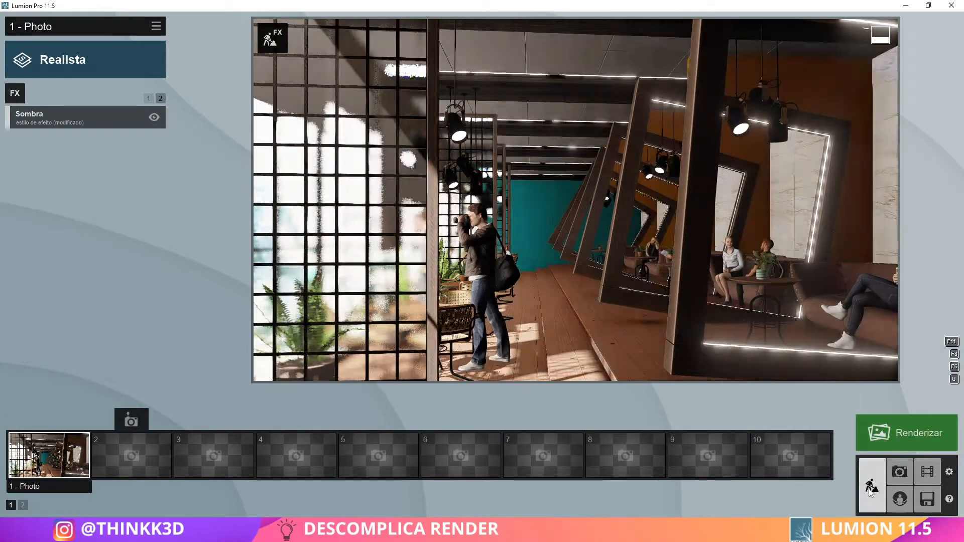
{"action": "left_click", "coordinate": [333, 304]}
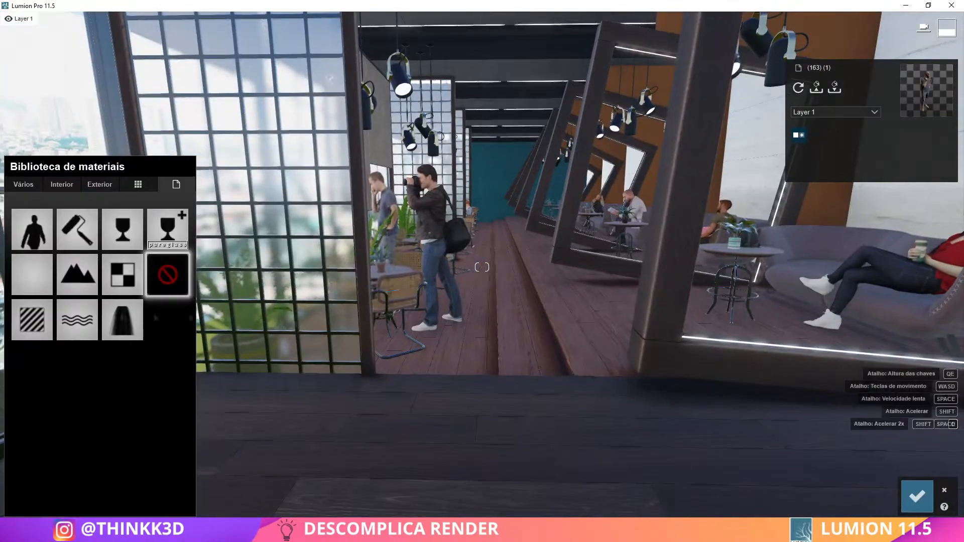
{"action": "left_click", "coordinate": [32, 320]}
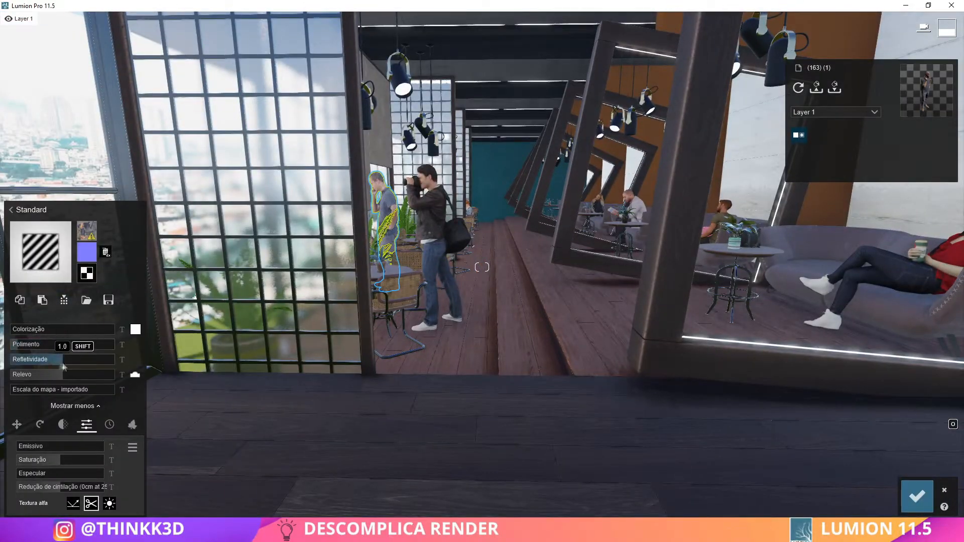
{"action": "left_click", "coordinate": [917, 496]}
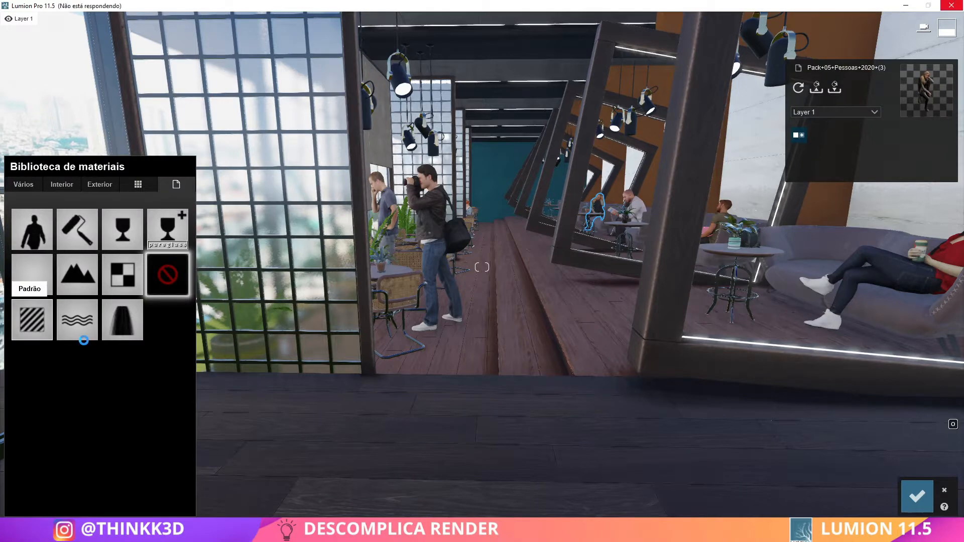
{"action": "left_click", "coordinate": [917, 496]}
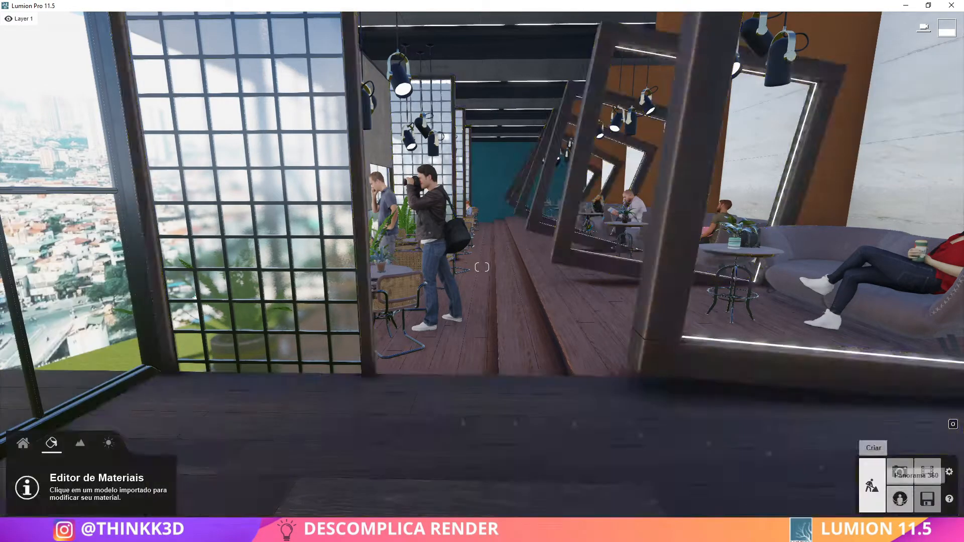
Place takeaway and white coffee cups from the food and drink models on the sofa tables, and update the photo 1 preview
{"action": "left_click", "coordinate": [23, 444]}
{"action": "left_click", "coordinate": [212, 472]}
{"action": "left_click", "coordinate": [108, 64]}
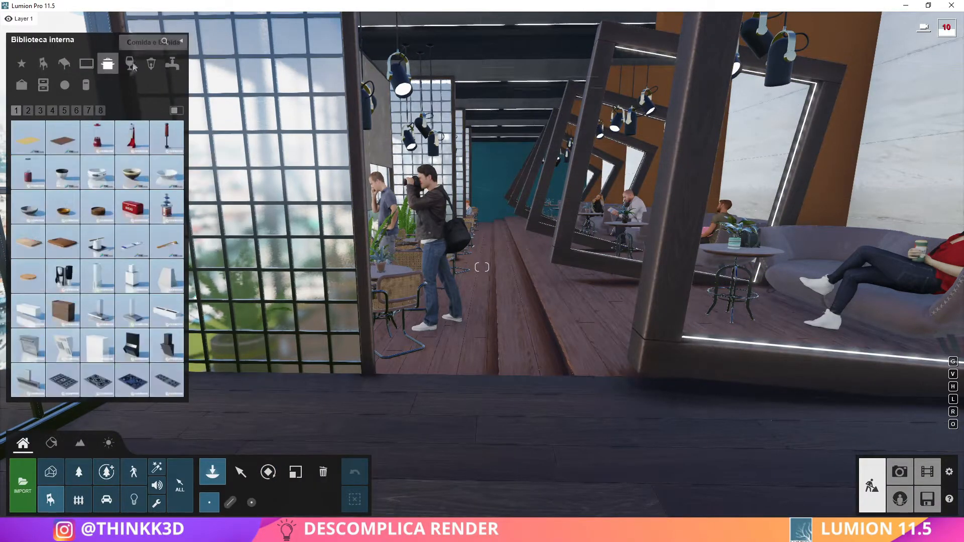
{"action": "left_click", "coordinate": [130, 64]}
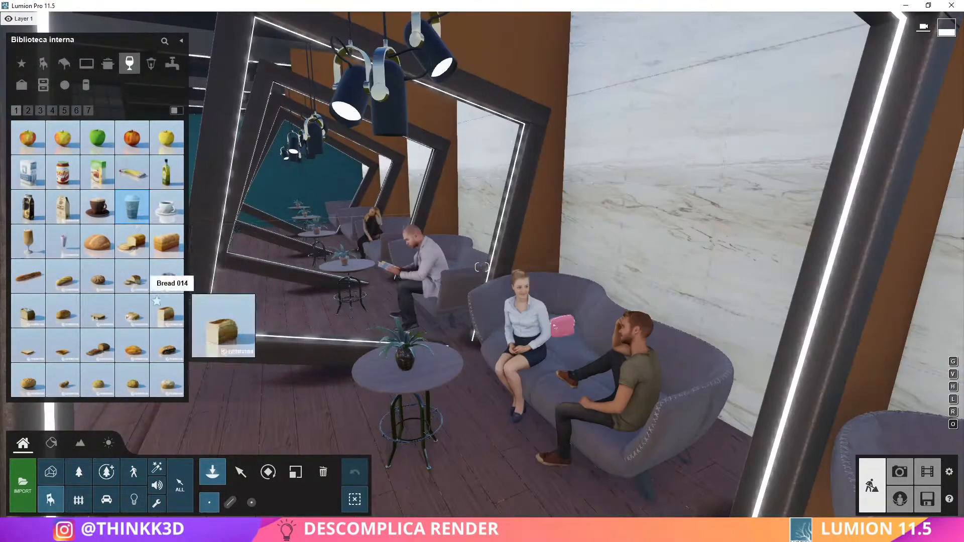
{"action": "left_click", "coordinate": [166, 207]}
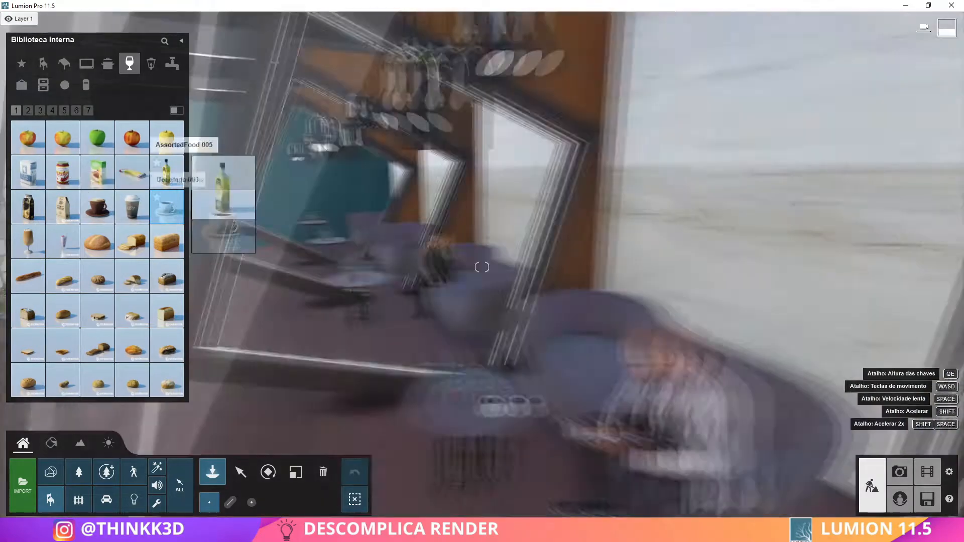
{"action": "left_click", "coordinate": [28, 110]}
{"action": "left_click", "coordinate": [52, 110]}
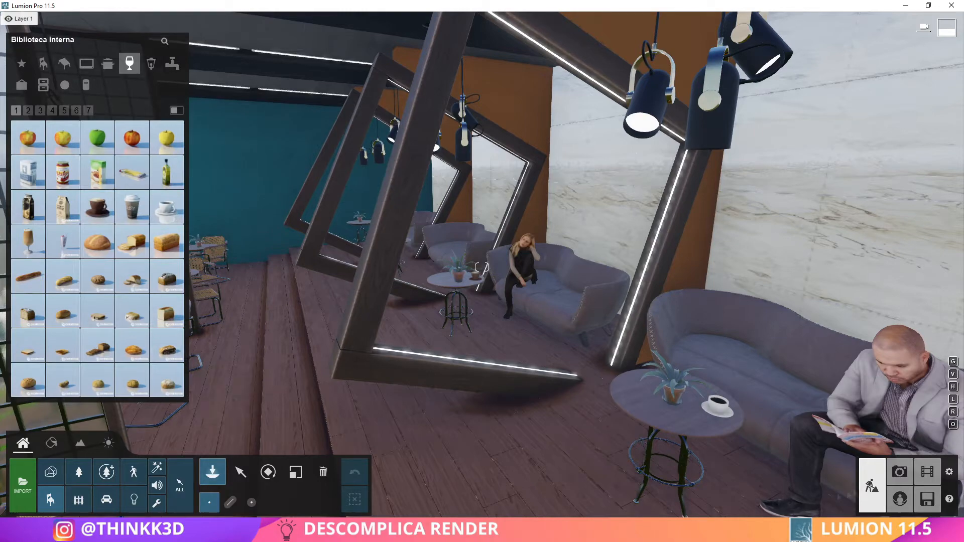
{"action": "left_click", "coordinate": [899, 472]}
{"action": "left_click", "coordinate": [547, 312]}
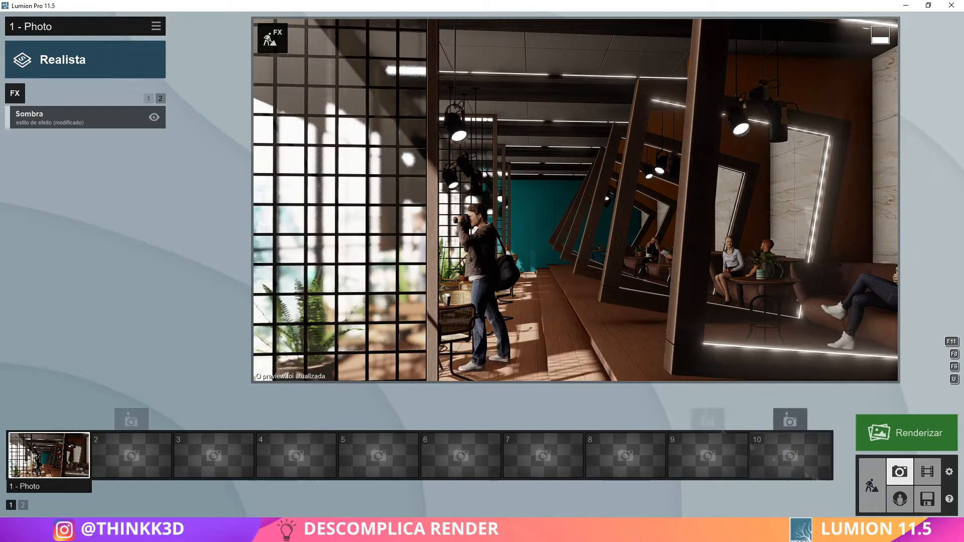
{"action": "left_click", "coordinate": [872, 486]}
{"action": "left_click", "coordinate": [52, 443]}
{"action": "left_click", "coordinate": [472, 62]}
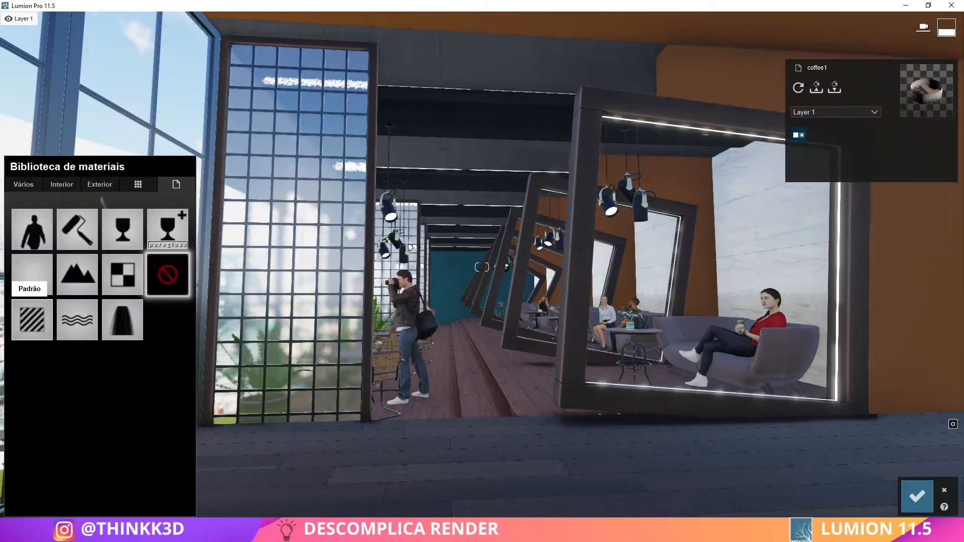
{"action": "left_click", "coordinate": [32, 320]}
{"action": "left_click", "coordinate": [18, 209]}
{"action": "left_click", "coordinate": [100, 184]}
{"action": "left_click", "coordinate": [174, 214]}
{"action": "left_click", "coordinate": [123, 308]}
{"action": "left_click", "coordinate": [78, 352]}
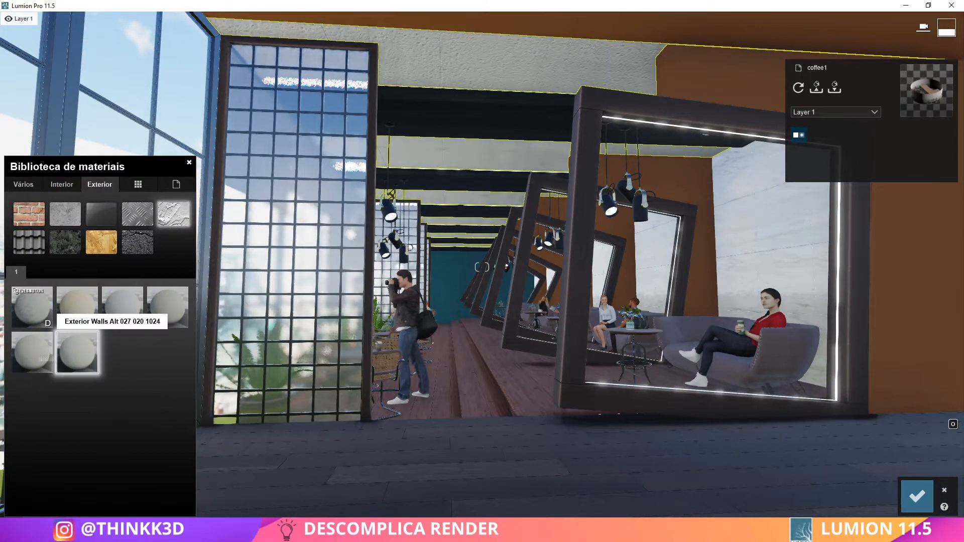
{"action": "left_click", "coordinate": [34, 354]}
{"action": "key", "text": "w"}
{"action": "right_click_drag", "start_coordinate": [34, 355], "coordinate": [34, 301]}
{"action": "left_click", "coordinate": [34, 354]}
Adjust the ceiling material's map scale, lower its reflectivity and gloss, tint it grey, save, and check photo 1
{"action": "left_click_drag", "start_coordinate": [33, 391], "coordinate": [30, 391]}
{"action": "left_click_drag", "start_coordinate": [62, 360], "coordinate": [38, 360]}
{"action": "left_click_drag", "start_coordinate": [61, 345], "coordinate": [45, 345]}
{"action": "key", "text": "s"}
{"action": "right_click_drag", "start_coordinate": [46, 346], "coordinate": [45, 367]}
{"action": "left_click_drag", "start_coordinate": [21, 330], "coordinate": [57, 330]}
{"action": "left_click", "coordinate": [136, 329]}
{"action": "left_click_drag", "start_coordinate": [155, 331], "coordinate": [155, 363]}
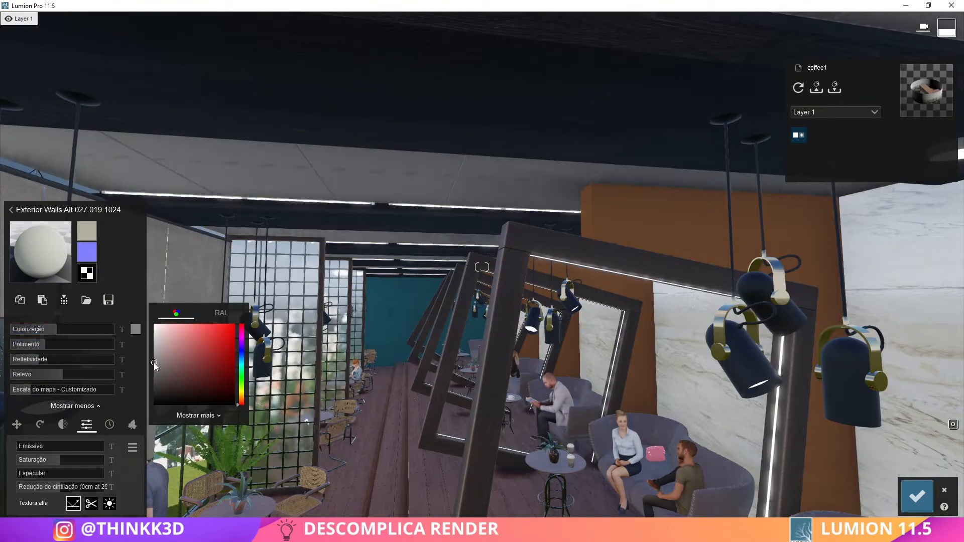
{"action": "left_click", "coordinate": [917, 496]}
{"action": "left_click", "coordinate": [899, 471]}
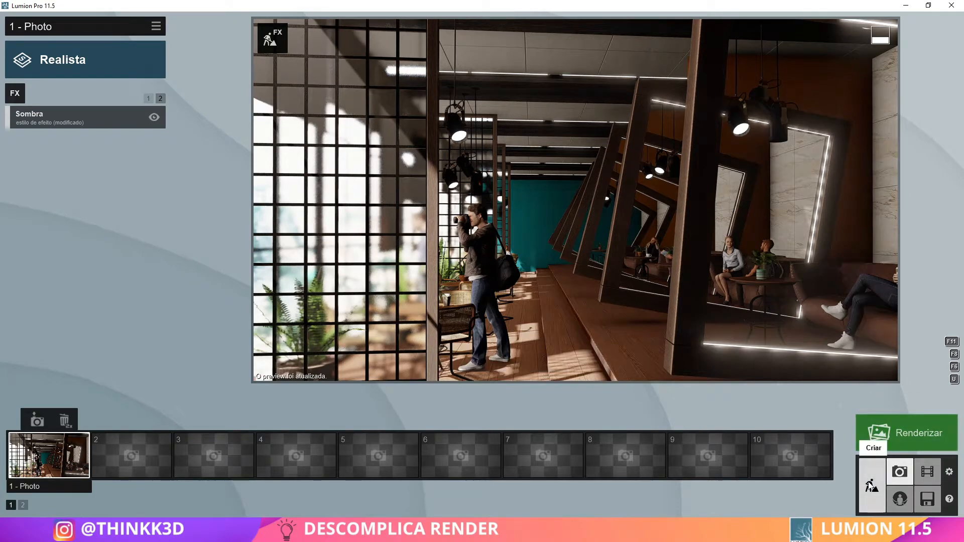
{"action": "left_click", "coordinate": [872, 486]}
{"action": "left_click", "coordinate": [51, 443]}
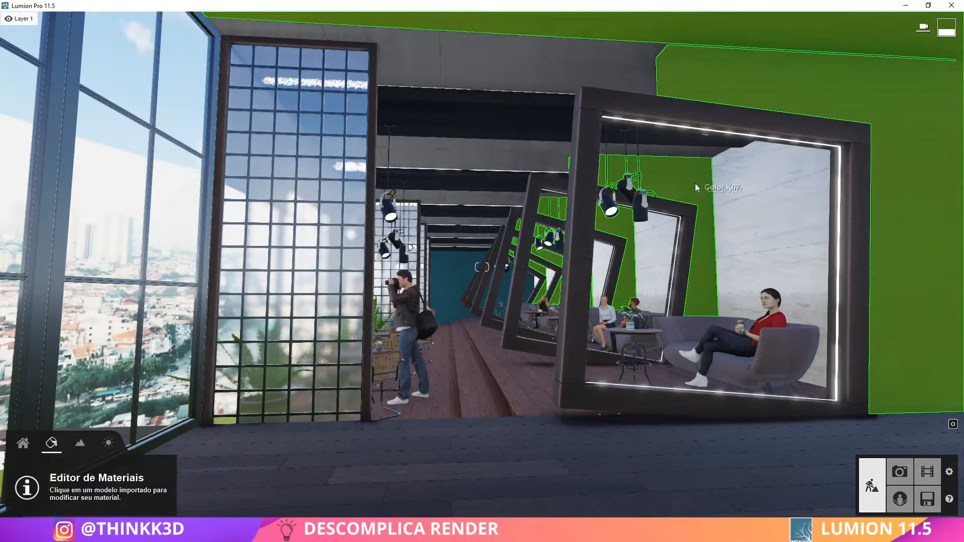
{"action": "left_click", "coordinate": [685, 184]}
{"action": "left_click", "coordinate": [99, 184]}
{"action": "left_click", "coordinate": [174, 214]}
{"action": "left_click", "coordinate": [32, 353]}
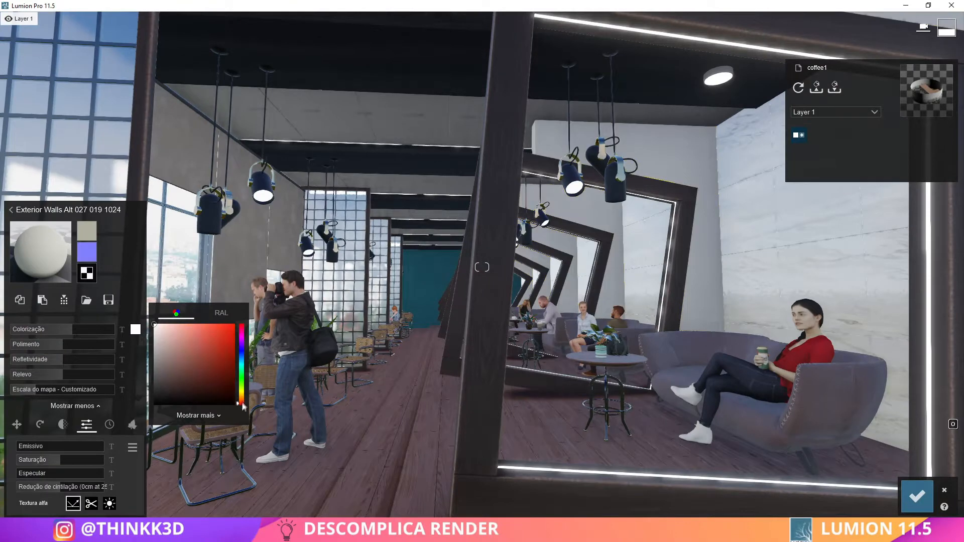
Tint the sofa wall material orange, adjust its reflectivity and gloss, save it, and check photo 1
{"action": "left_click", "coordinate": [236, 324]}
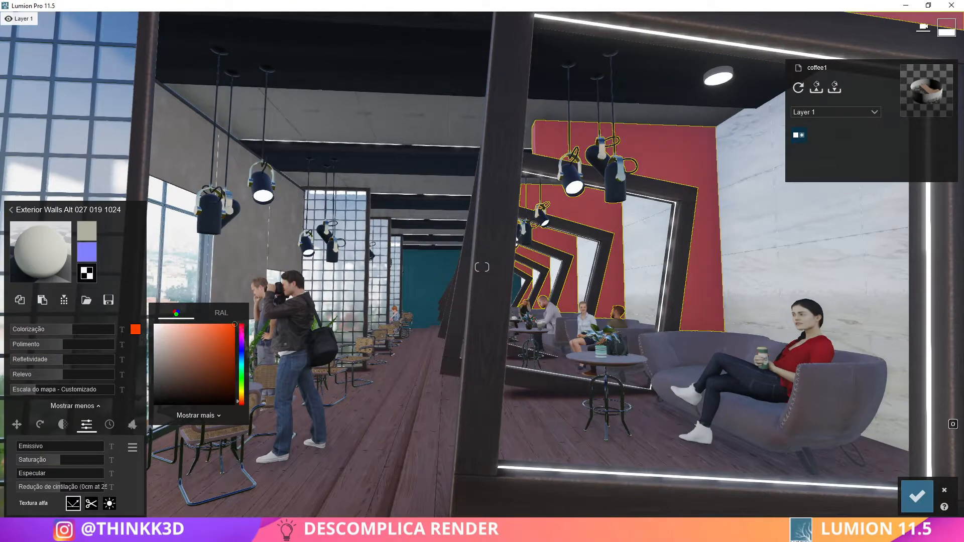
{"action": "left_click_drag", "start_coordinate": [217, 347], "coordinate": [173, 335]}
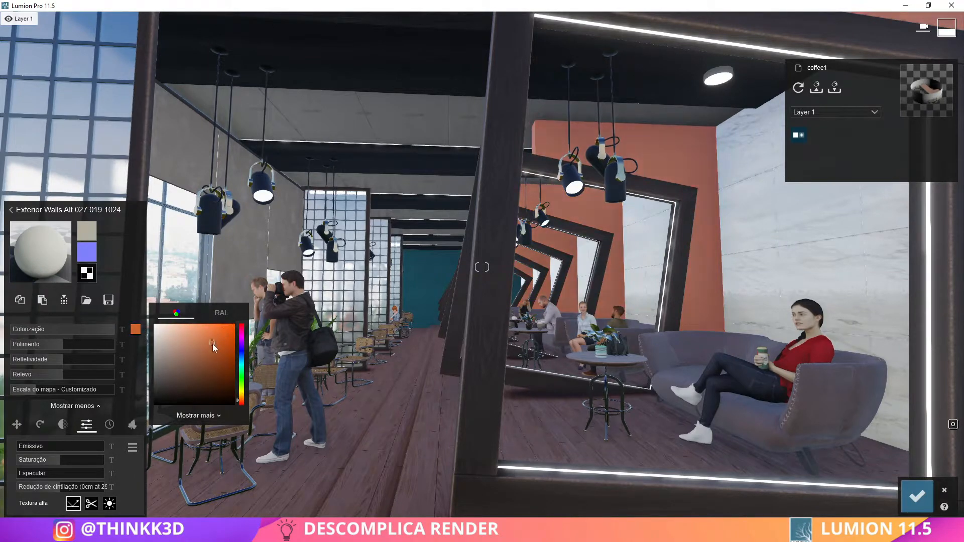
{"action": "left_click", "coordinate": [37, 359]}
{"action": "left_click", "coordinate": [24, 346]}
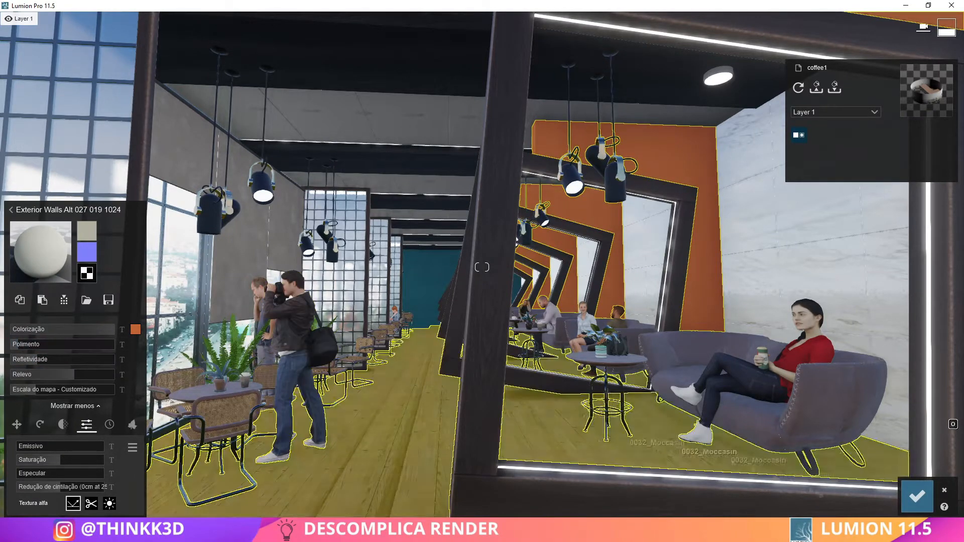
{"action": "left_click", "coordinate": [917, 496]}
{"action": "left_click", "coordinate": [899, 471]}
{"action": "left_click", "coordinate": [49, 456]}
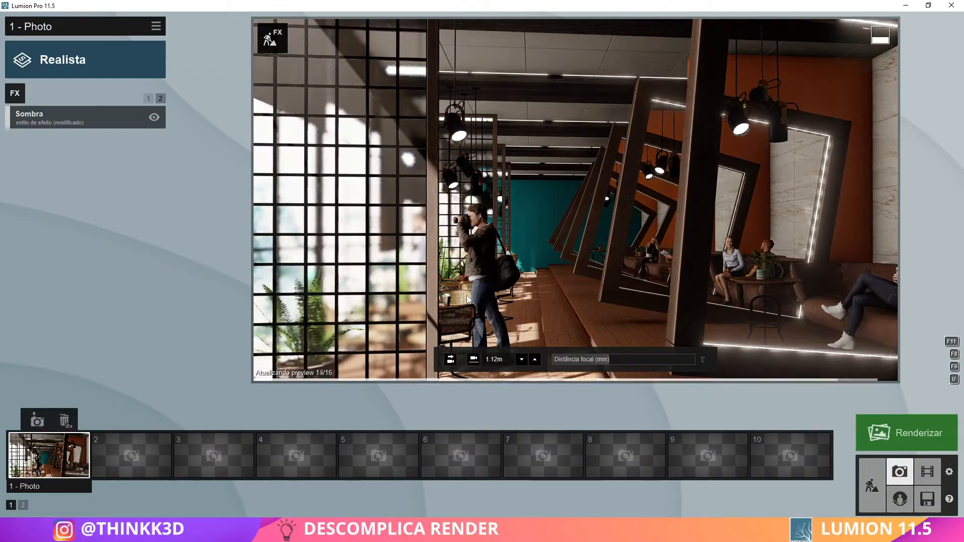
{"action": "left_click", "coordinate": [872, 485]}
{"action": "left_click", "coordinate": [454, 283]}
{"action": "left_click", "coordinate": [100, 184]}
{"action": "left_click", "coordinate": [173, 215]}
{"action": "left_click", "coordinate": [32, 353]}
{"action": "key", "text": "shift+w"}
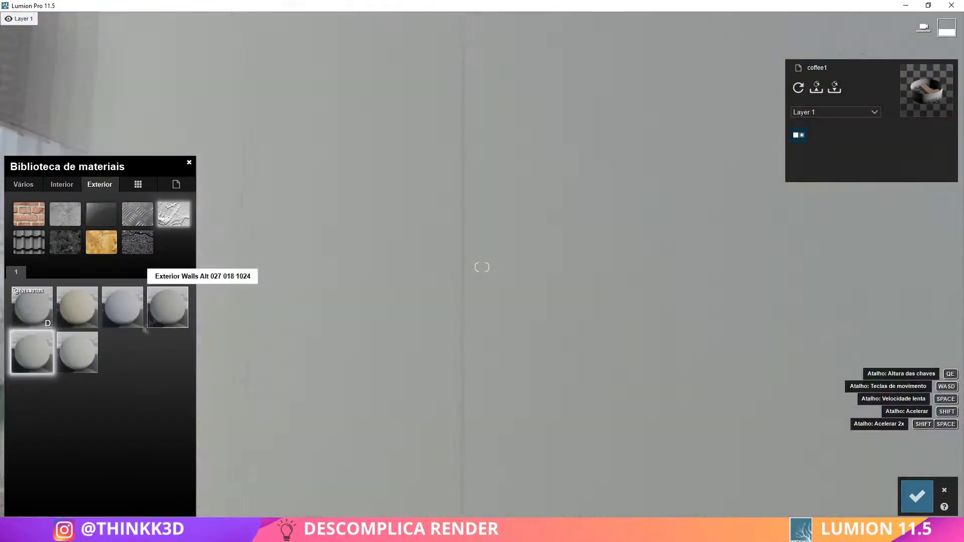
Adjust the far end wall material's reflectivity and tint it blue-violet
{"action": "double_click", "coordinate": [48, 357]}
{"action": "left_click", "coordinate": [135, 329]}
{"action": "left_click", "coordinate": [242, 352]}
{"action": "left_click", "coordinate": [211, 356]}
{"action": "left_click_drag", "start_coordinate": [46, 329], "coordinate": [57, 330]}
{"action": "left_click", "coordinate": [135, 331]}
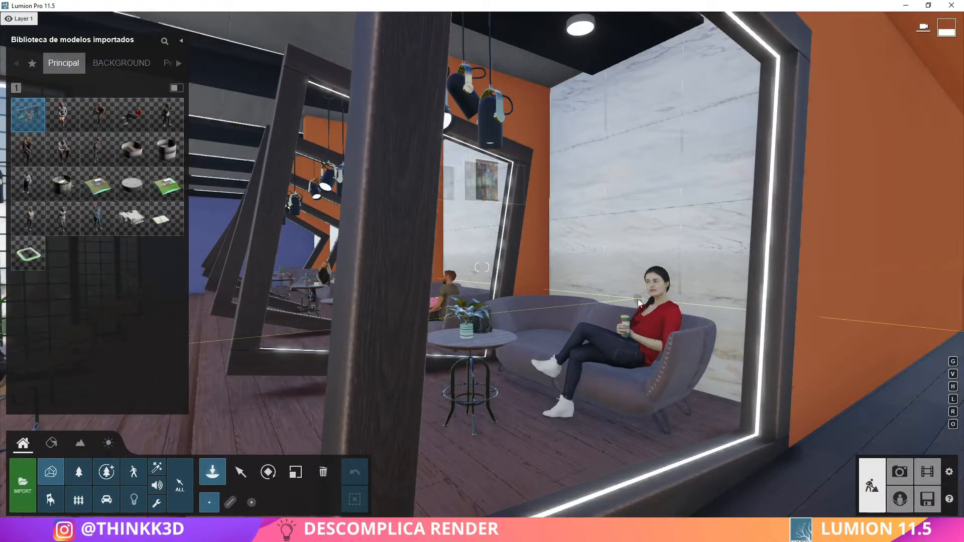
Place the imported quadro+3 painting, rotate it to face the room, and adjust its size
{"action": "left_click", "coordinate": [578, 441]}
{"action": "left_click", "coordinate": [268, 472]}
{"action": "key", "text": "f"}
{"action": "key", "text": "s"}
{"action": "left_click", "coordinate": [240, 472]}
{"action": "left_click_drag", "start_coordinate": [499, 378], "coordinate": [378, 396]}
{"action": "left_click", "coordinate": [296, 472]}
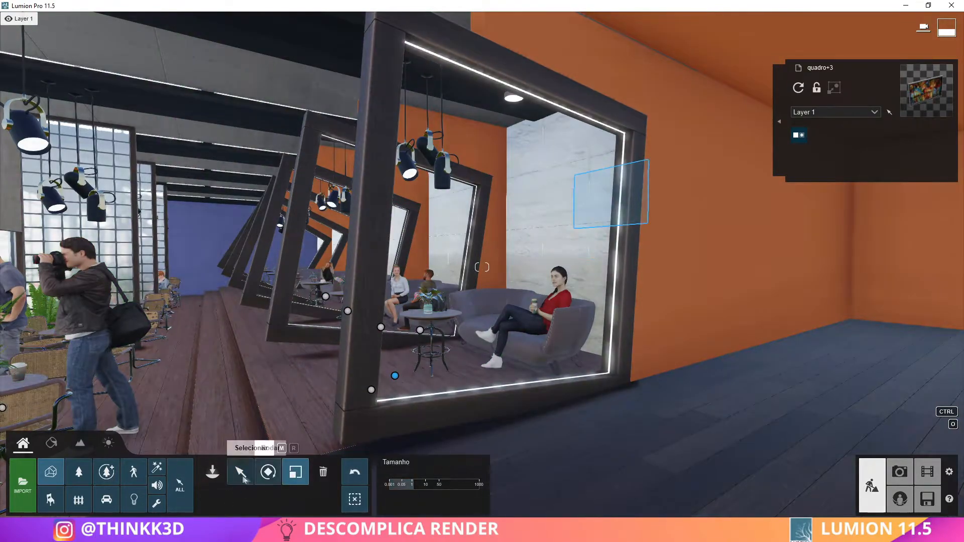
Move the quadro+3 painting onto the marble wall above the couple's sofa
{"action": "left_click", "coordinate": [241, 472]}
{"action": "left_click_drag", "start_coordinate": [253, 363], "coordinate": [250, 343]}
{"action": "key", "text": "s"}
{"action": "right_click_drag", "start_coordinate": [270, 341], "coordinate": [328, 283]}
{"action": "left_click_drag", "start_coordinate": [288, 313], "coordinate": [317, 317]}
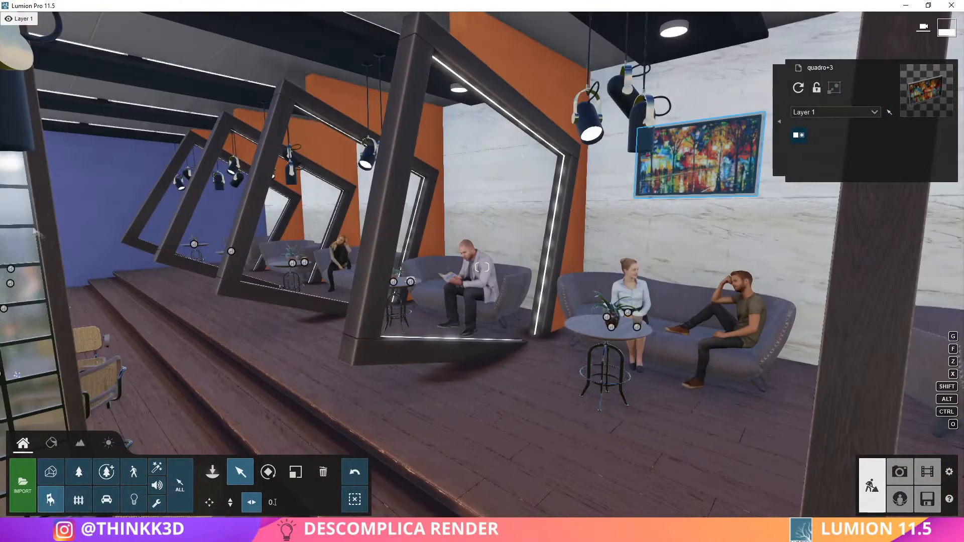
Place Canvas 001 above the reading man's sofa, rotated and enlarged, and Canvas 011 above the blonde woman's sofa
{"action": "left_click", "coordinate": [212, 472]}
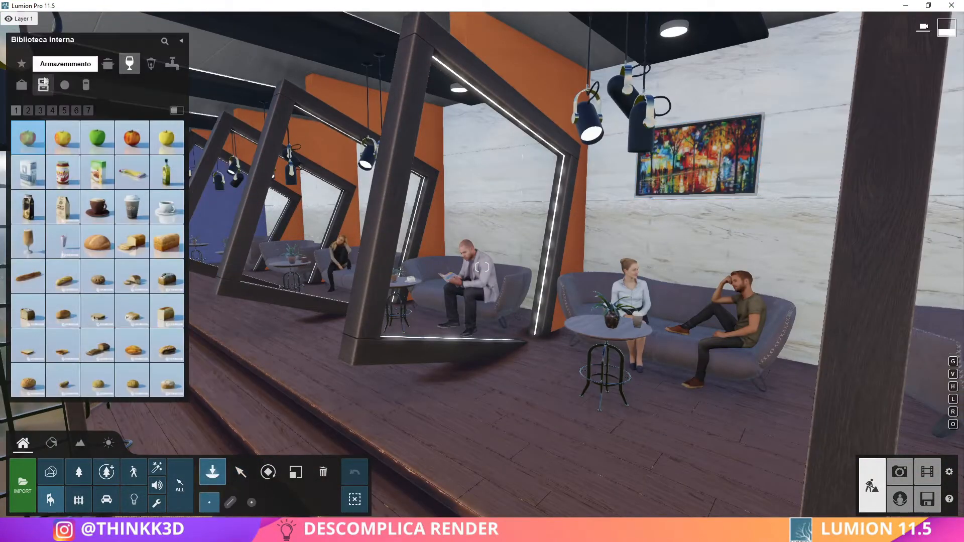
{"action": "left_click", "coordinate": [22, 85]}
{"action": "left_click", "coordinate": [37, 111]}
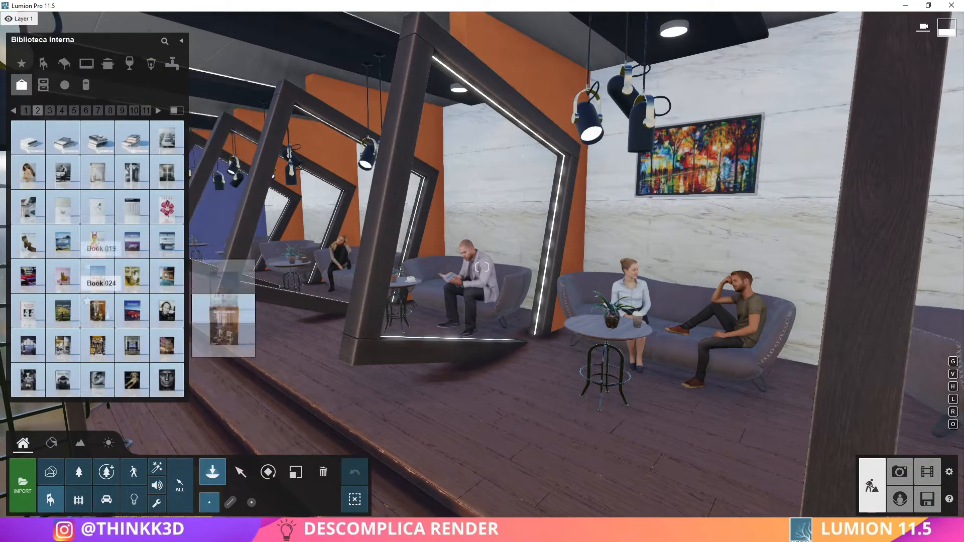
{"action": "left_click", "coordinate": [50, 110]}
{"action": "left_click", "coordinate": [62, 111]}
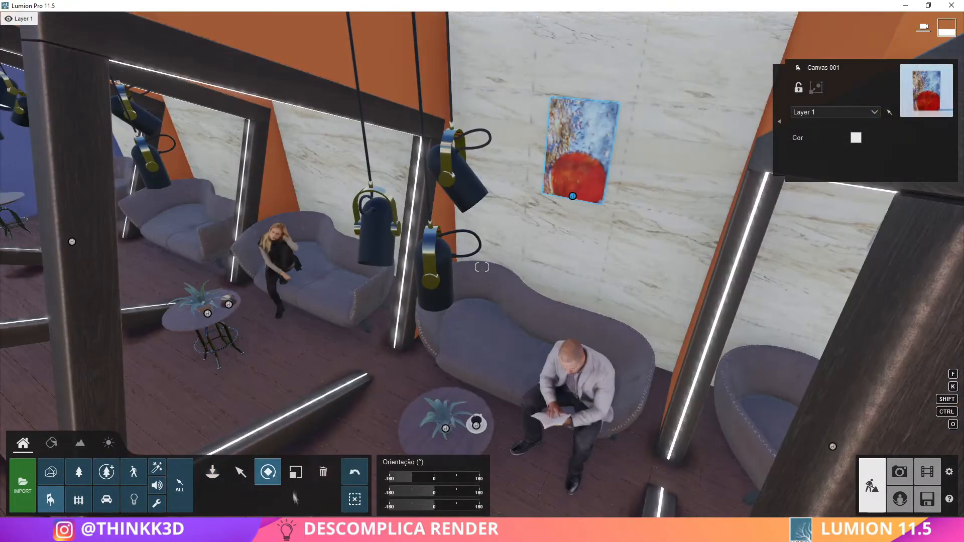
{"action": "left_click_drag", "start_coordinate": [413, 488], "coordinate": [414, 487]}
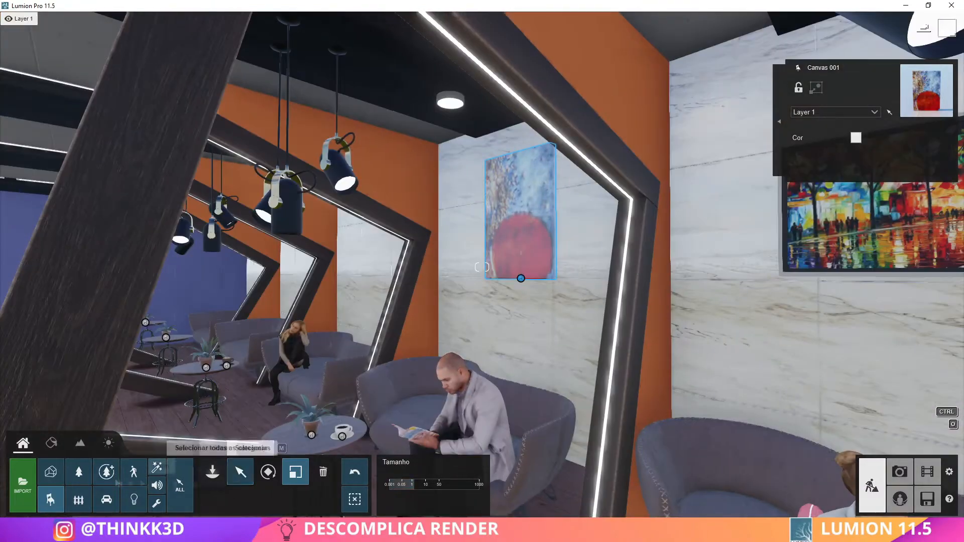
{"action": "key", "text": "m"}
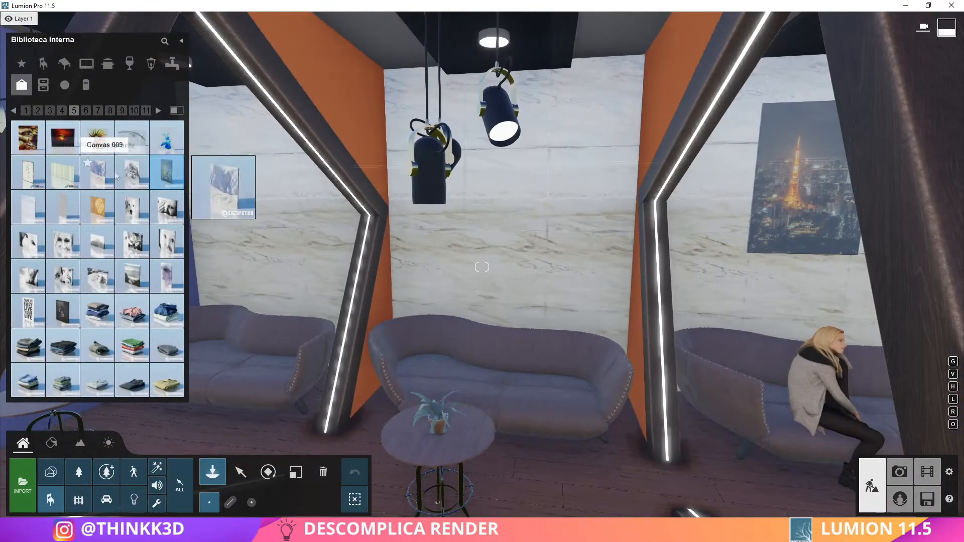
Place Canvas 010 and Canvas 009 on the marble walls above the last two sofas, rotated and enlarged to fit
{"action": "left_click", "coordinate": [528, 229]}
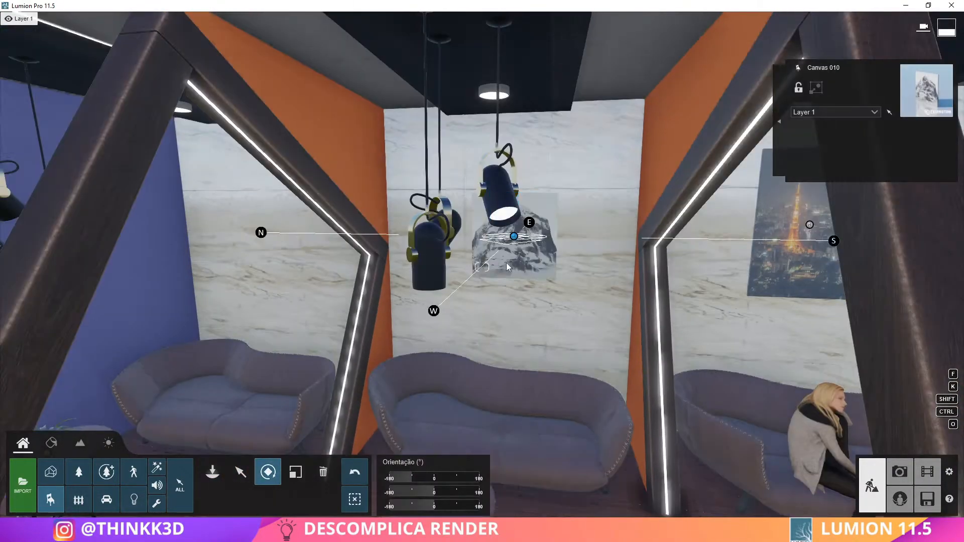
{"action": "left_click", "coordinate": [296, 472]}
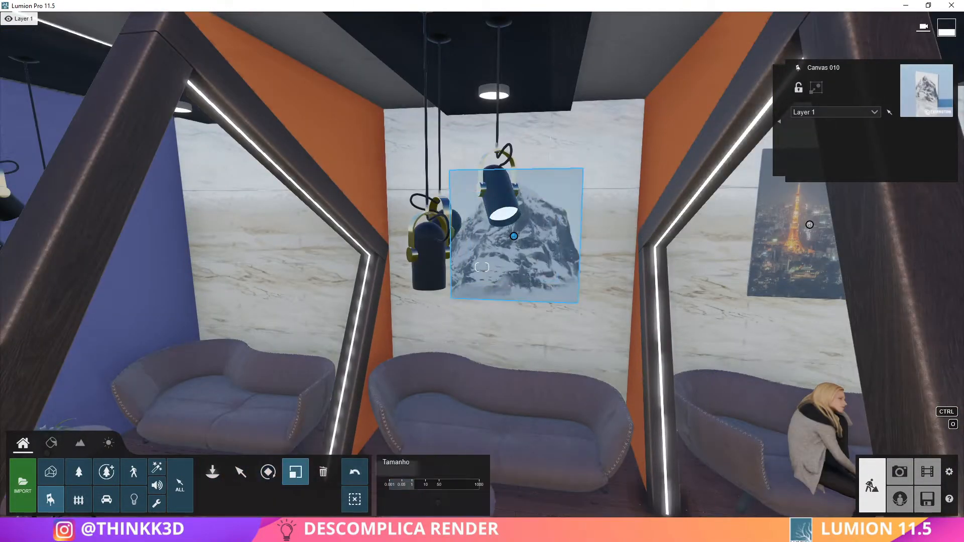
{"action": "left_click", "coordinate": [240, 472]}
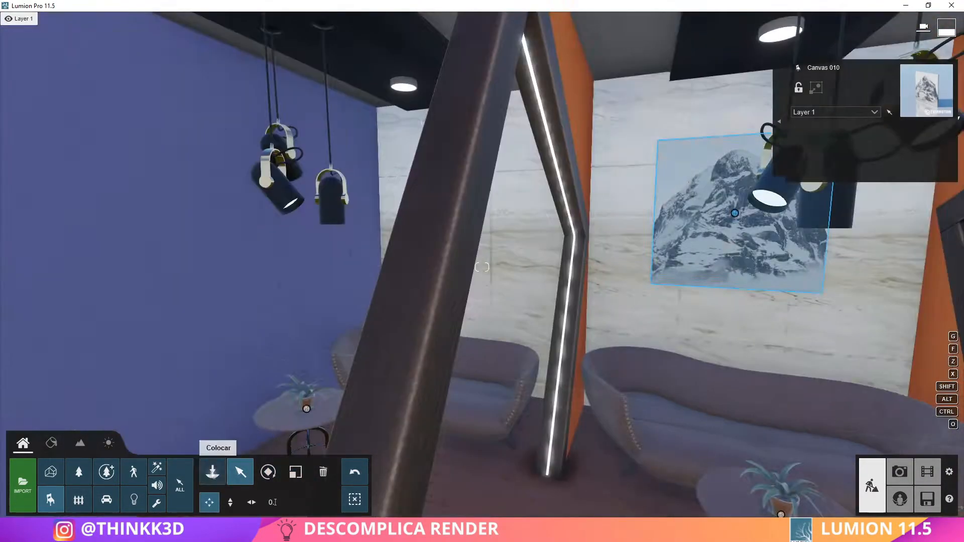
{"action": "left_click", "coordinate": [212, 472]}
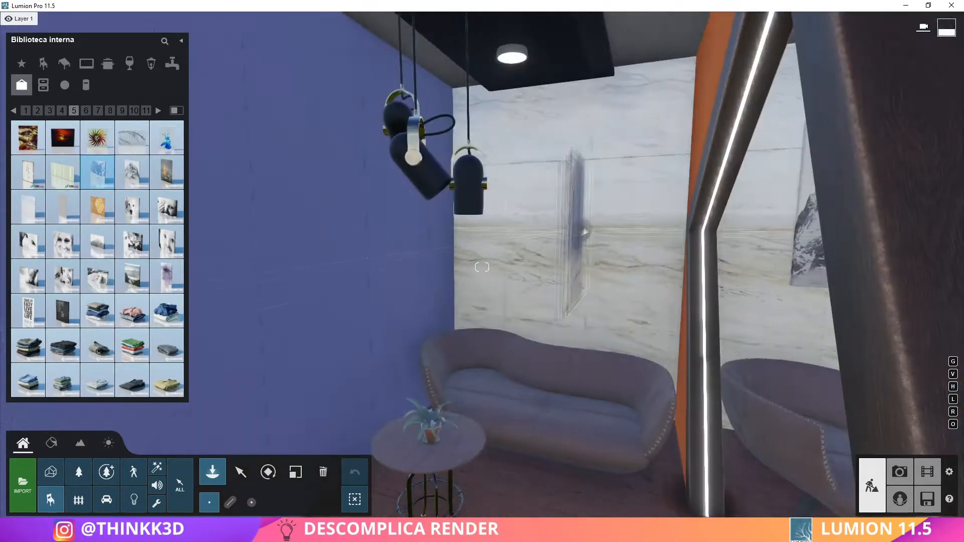
{"action": "left_click", "coordinate": [585, 231]}
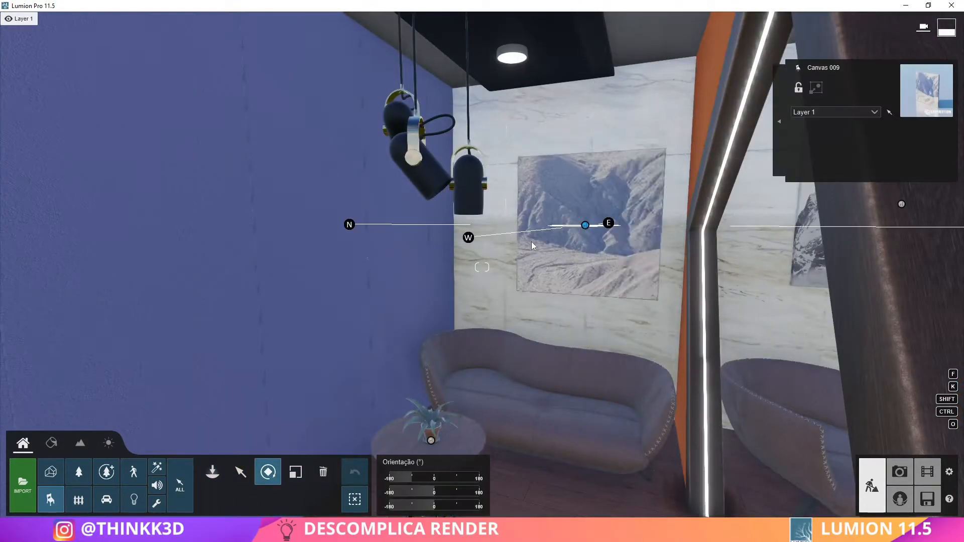
{"action": "left_click", "coordinate": [240, 472]}
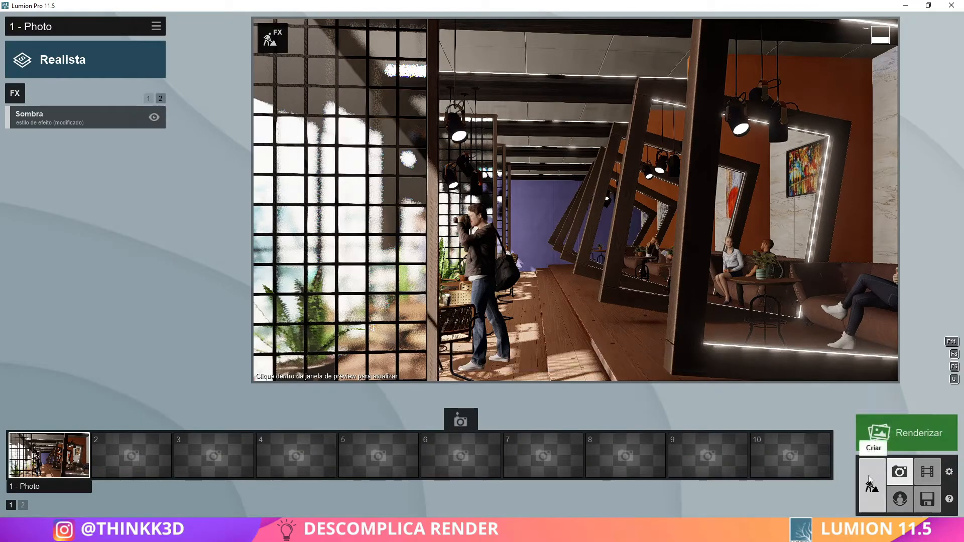
Resize the quadro+3 painting and reposition it on the marble wall above the couple's sofa
{"action": "left_click", "coordinate": [872, 485]}
{"action": "right_click_drag", "start_coordinate": [653, 283], "coordinate": [703, 291]}
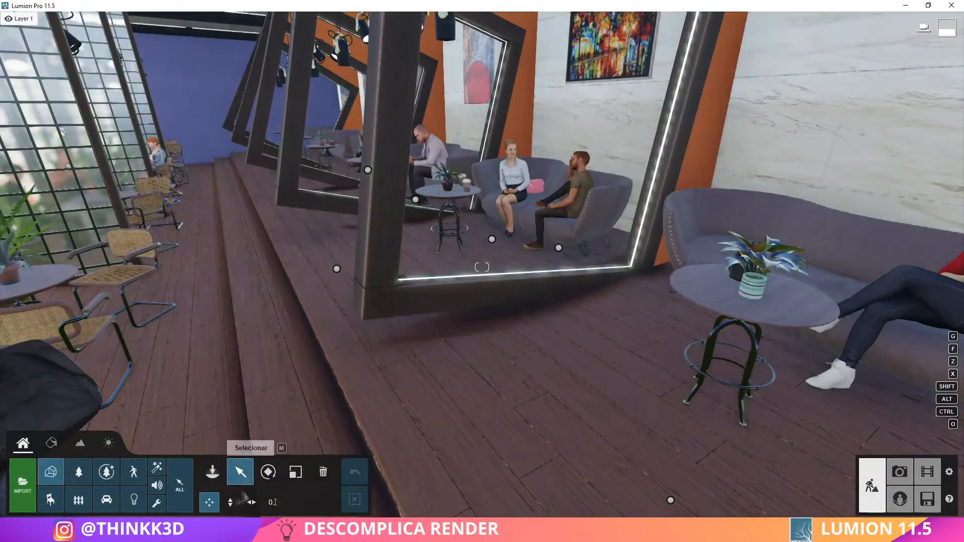
{"action": "left_click", "coordinate": [295, 472]}
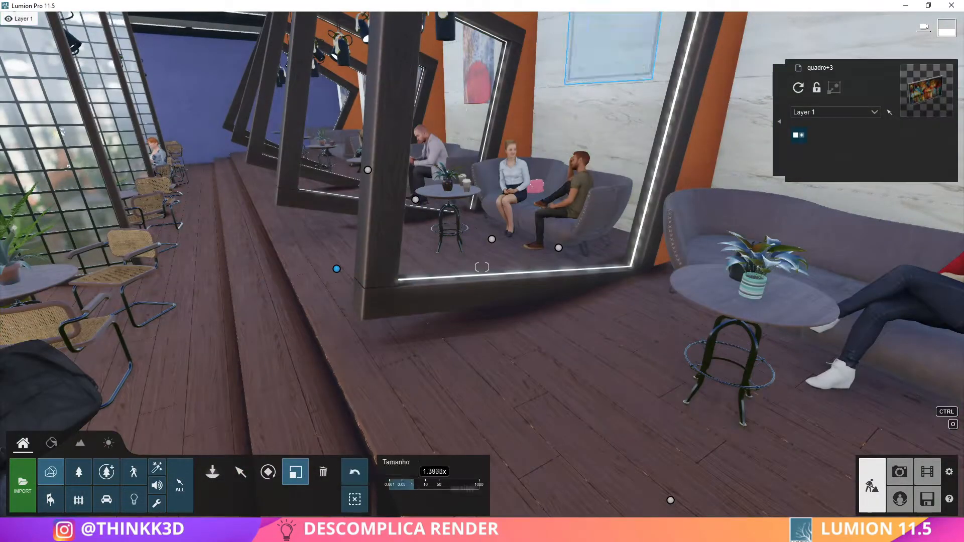
{"action": "left_click", "coordinate": [240, 472]}
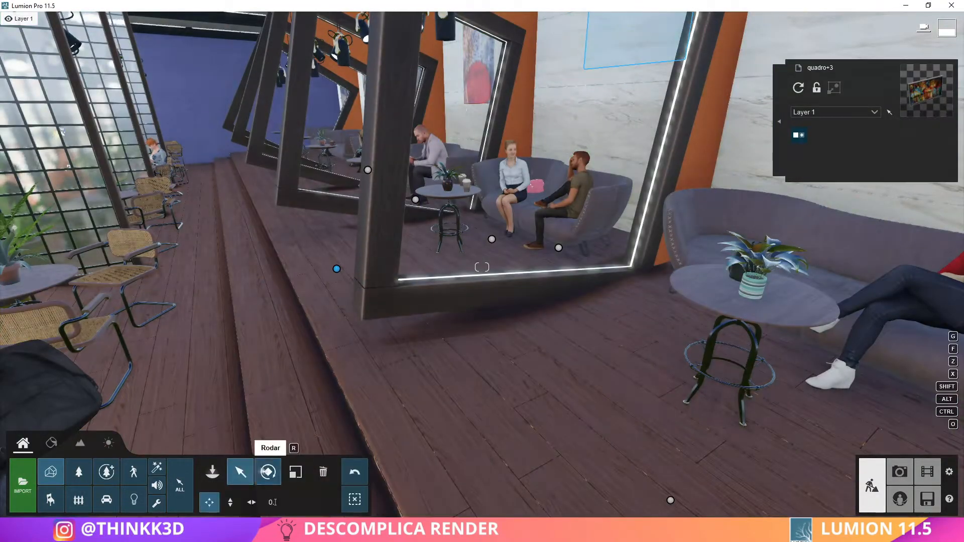
{"action": "mouse_move", "coordinate": [337, 269]}
{"action": "left_mouse_down"}
{"action": "mouse_move", "coordinate": [292, 277]}
{"action": "mouse_move", "coordinate": [290, 304]}
{"action": "mouse_move", "coordinate": [289, 293]}
{"action": "left_mouse_up"}
{"action": "left_click", "coordinate": [230, 502]}
{"action": "key", "text": "w"}
{"action": "mouse_move", "coordinate": [288, 297]}
{"action": "right_mouse_down"}
{"action": "mouse_move", "coordinate": [503, 301]}
{"action": "mouse_move", "coordinate": [653, 261]}
{"action": "right_mouse_up"}
{"action": "key", "text": "s"}
Assign a black metal interior material to the quadro+3 painting's frame, and update the photo 1 preview
{"action": "left_click", "coordinate": [51, 443]}
{"action": "key", "text": "w"}
{"action": "left_click", "coordinate": [211, 236]}
{"action": "left_click", "coordinate": [61, 185]}
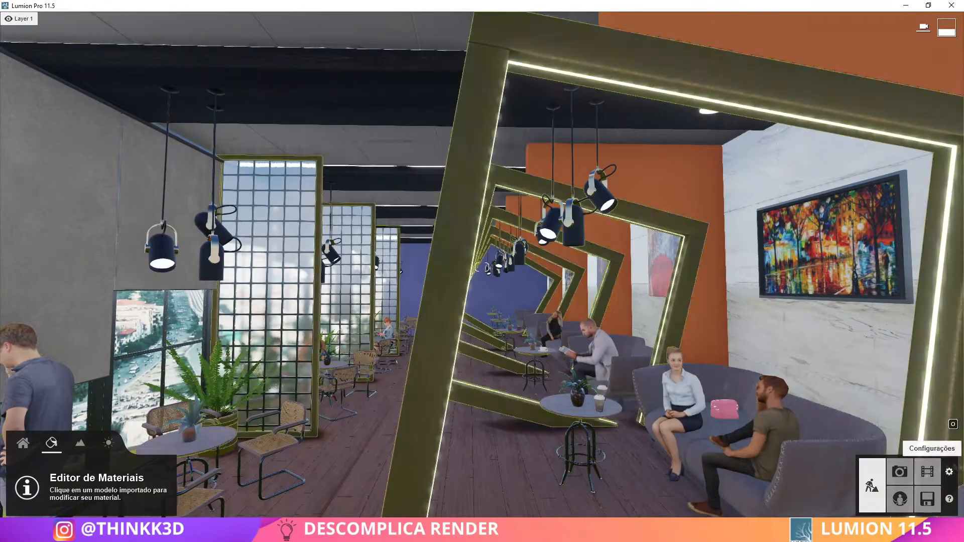
{"action": "left_click", "coordinate": [899, 470]}
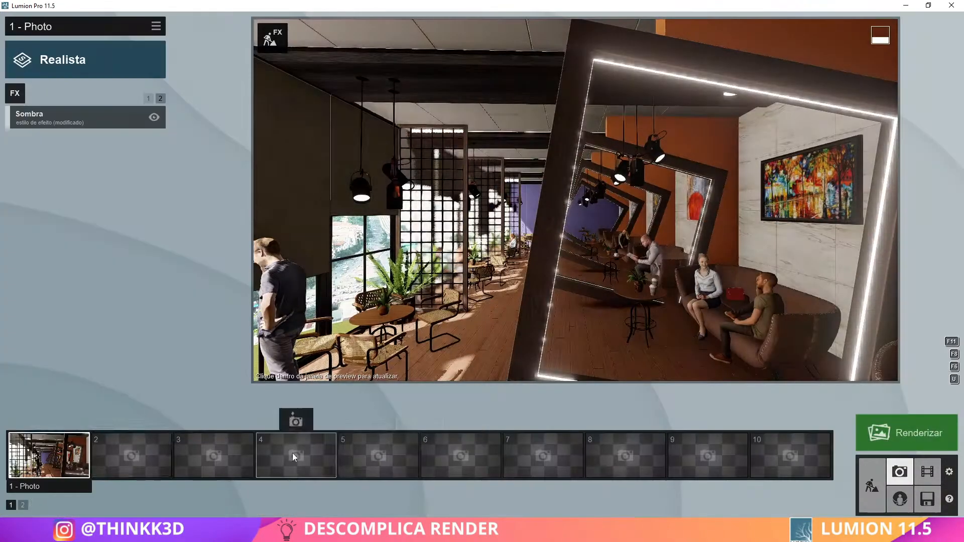
{"action": "left_click", "coordinate": [574, 294]}
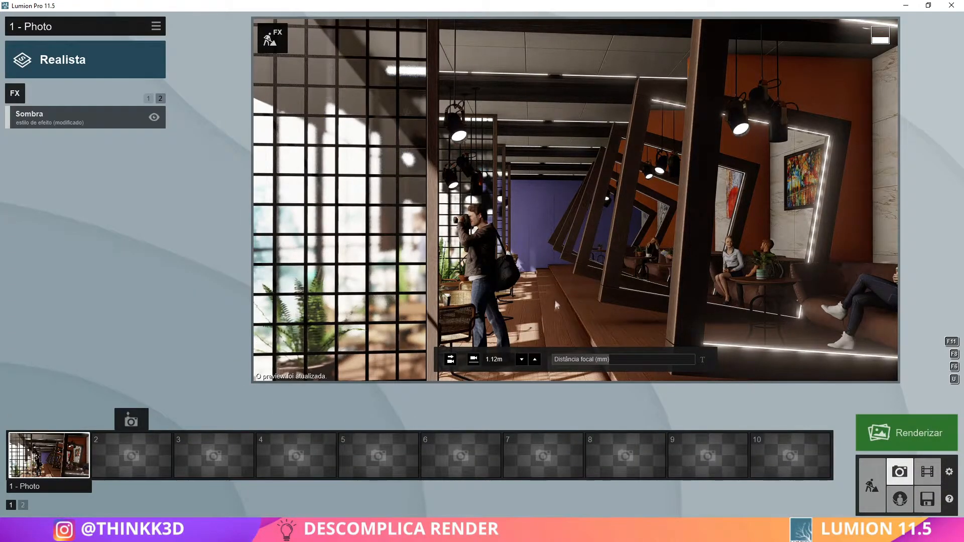
Lower the omnishadow amount and raise the sun shadow range in photo 1's Shadow effect
{"action": "left_click", "coordinate": [30, 116]}
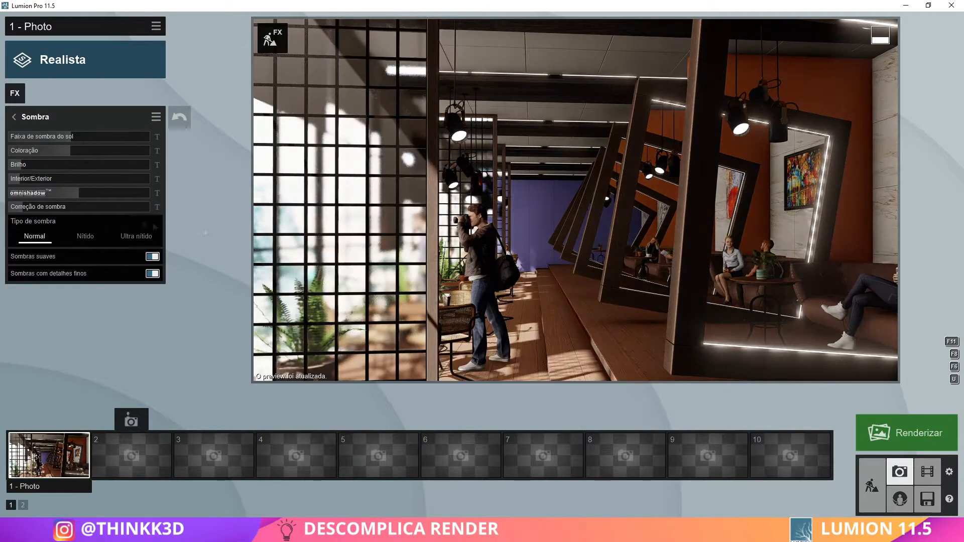
{"action": "left_click", "coordinate": [496, 290]}
{"action": "left_click_drag", "start_coordinate": [78, 195], "coordinate": [55, 195]}
{"action": "left_click", "coordinate": [502, 286]}
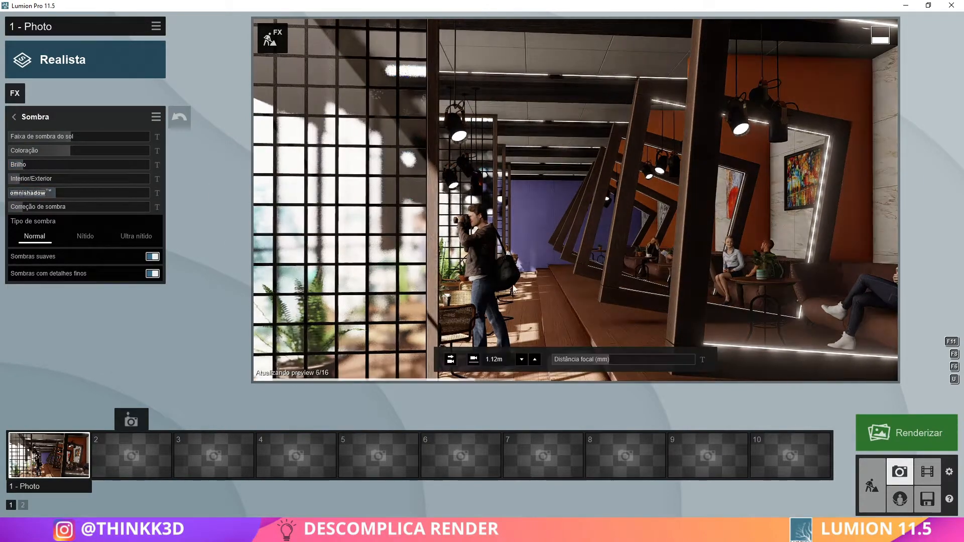
{"action": "left_click_drag", "start_coordinate": [75, 137], "coordinate": [114, 137]}
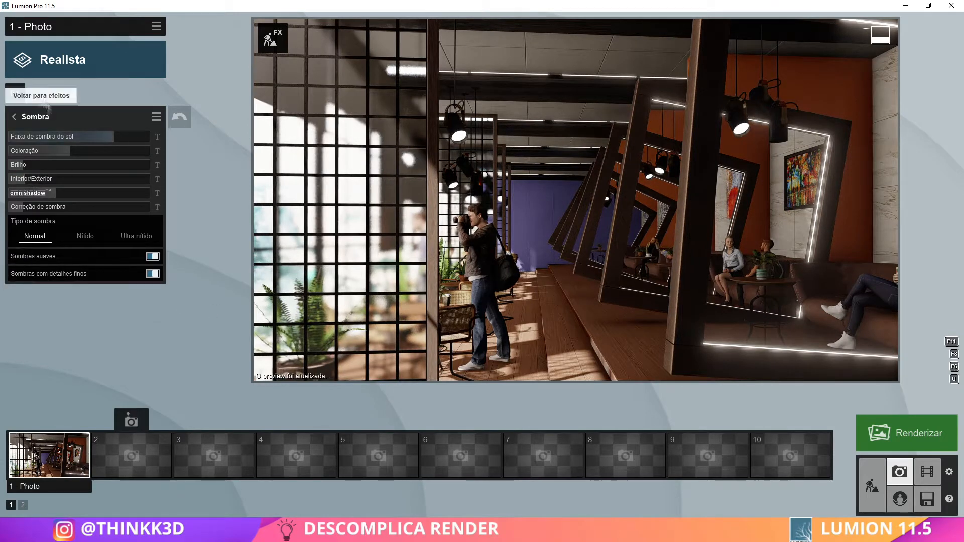
Adjust the sun GI amount and spot reduction of the Global Illumination effect, refreshing the photo preview
{"action": "left_click", "coordinate": [16, 117]}
{"action": "left_click", "coordinate": [149, 97]}
{"action": "left_click", "coordinate": [97, 144]}
{"action": "mouse_move", "coordinate": [42, 153]}
{"action": "left_mouse_down"}
{"action": "mouse_move", "coordinate": [41, 169]}
{"action": "mouse_move", "coordinate": [31, 168]}
{"action": "left_mouse_up"}
{"action": "left_click", "coordinate": [562, 243]}
{"action": "left_click", "coordinate": [546, 256]}
{"action": "mouse_move", "coordinate": [93, 184]}
{"action": "left_mouse_down"}
{"action": "mouse_move", "coordinate": [52, 183]}
{"action": "mouse_move", "coordinate": [43, 171]}
{"action": "mouse_move", "coordinate": [115, 157]}
{"action": "mouse_move", "coordinate": [91, 169]}
{"action": "left_mouse_up"}
{"action": "left_click", "coordinate": [547, 256]}
{"action": "left_click", "coordinate": [65, 182]}
{"action": "left_click", "coordinate": [572, 279]}
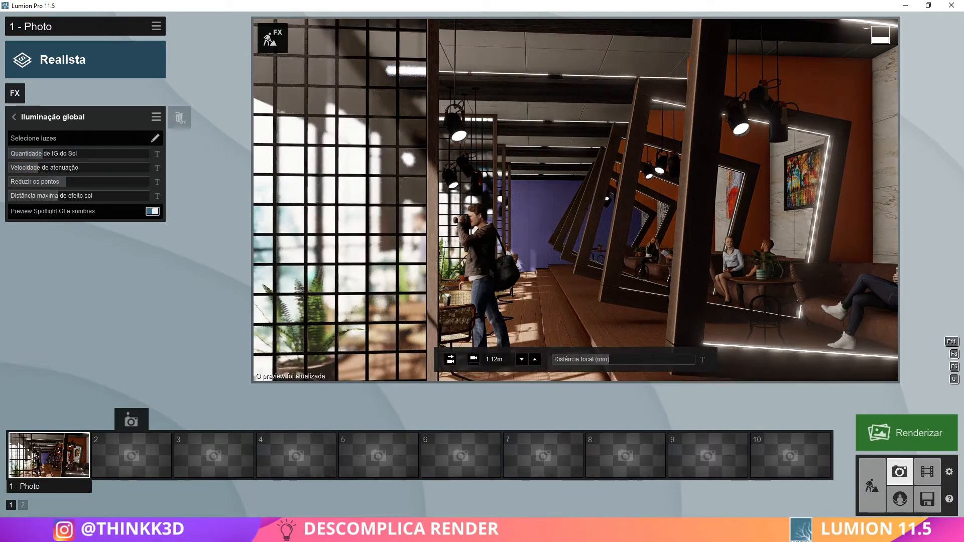
Add the Reflexões da Lente camera effect to photo 1 and raise its streak count
{"action": "left_click", "coordinate": [14, 93]}
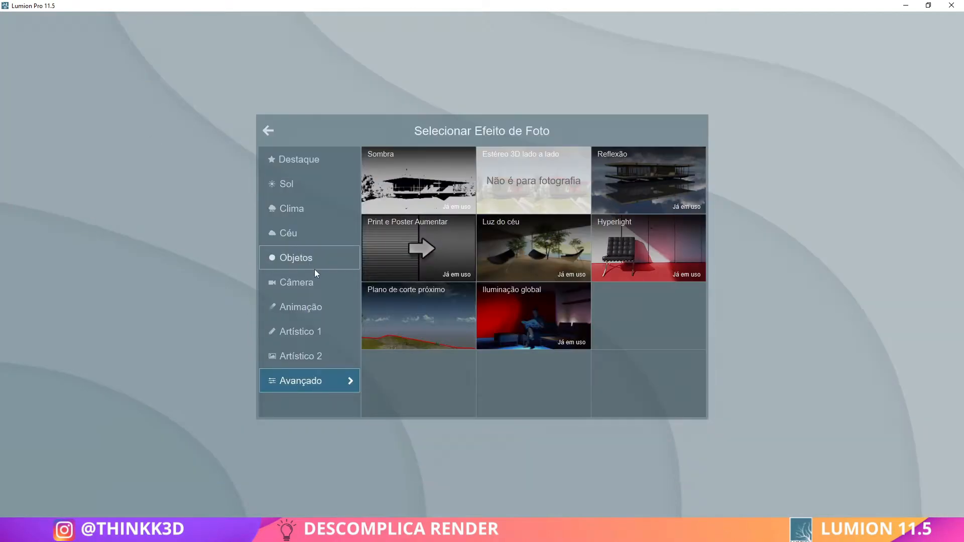
{"action": "left_click", "coordinate": [314, 356]}
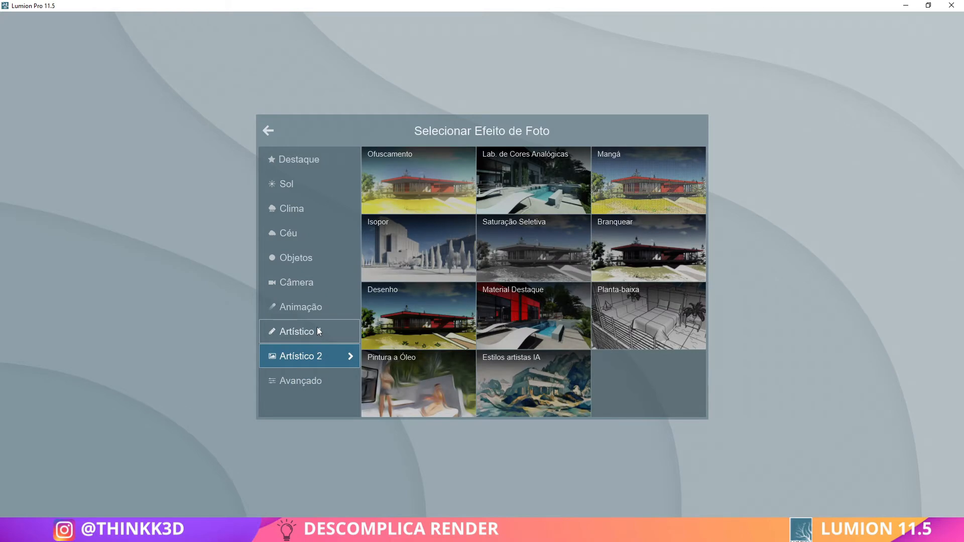
{"action": "left_click", "coordinate": [317, 286]}
{"action": "left_click", "coordinate": [408, 312]}
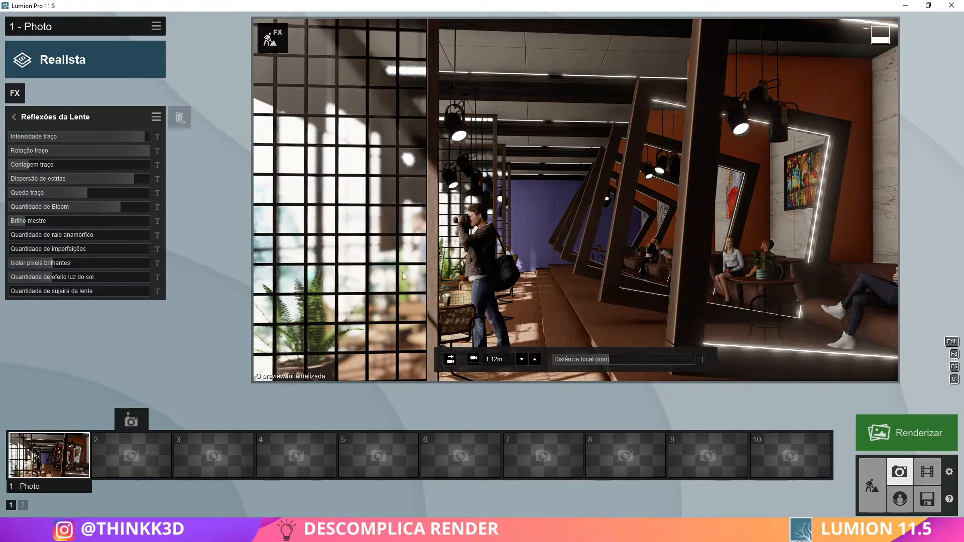
{"action": "mouse_move", "coordinate": [59, 168]}
{"action": "left_mouse_down"}
{"action": "mouse_move", "coordinate": [93, 171]}
{"action": "mouse_move", "coordinate": [69, 164]}
{"action": "left_mouse_up"}
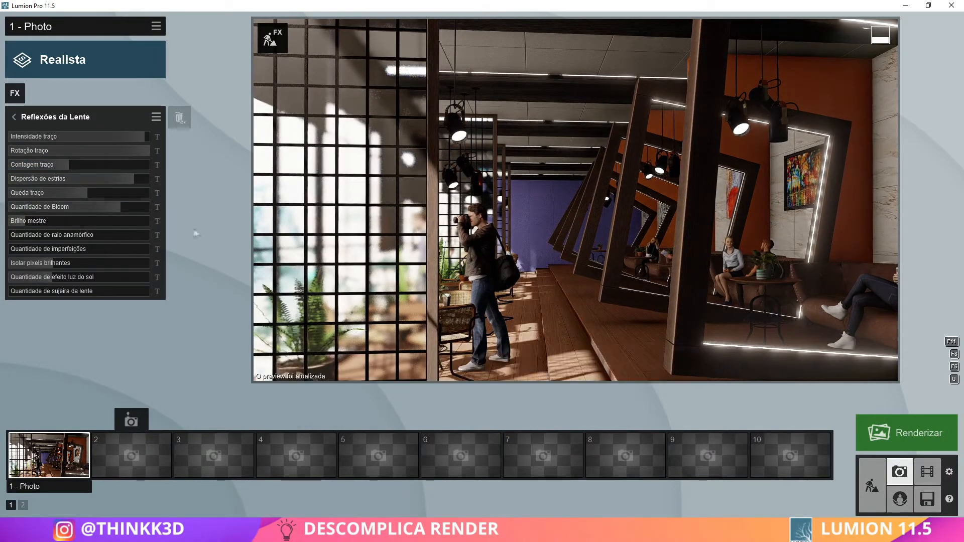
{"action": "left_click", "coordinate": [15, 121]}
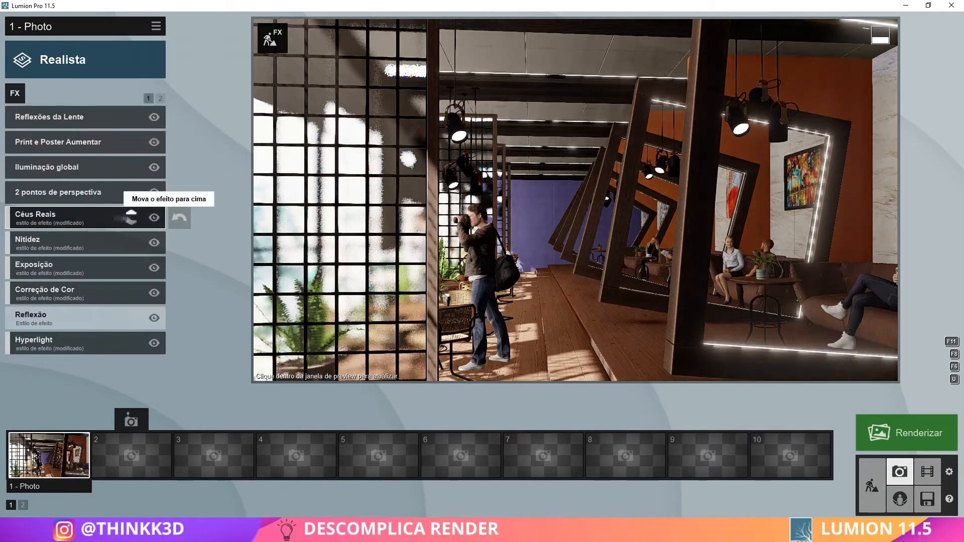
{"action": "left_click", "coordinate": [15, 87]}
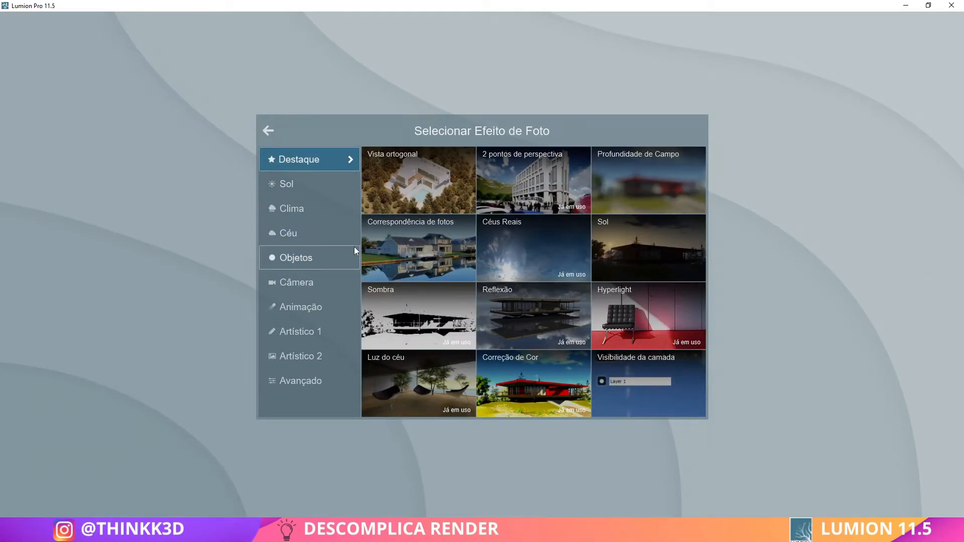
{"action": "left_click", "coordinate": [331, 377]}
{"action": "left_click", "coordinate": [268, 132]}
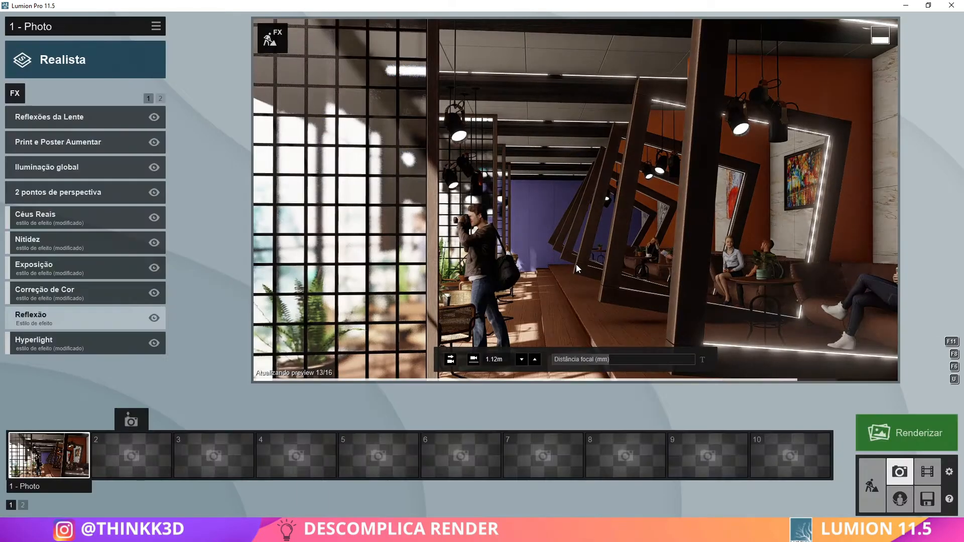
Adjust photo 1's focal length and reframe the camera view on the photographer and the sofa area
{"action": "left_click", "coordinate": [613, 358]}
{"action": "right_click_drag", "start_coordinate": [567, 309], "coordinate": [578, 303]}
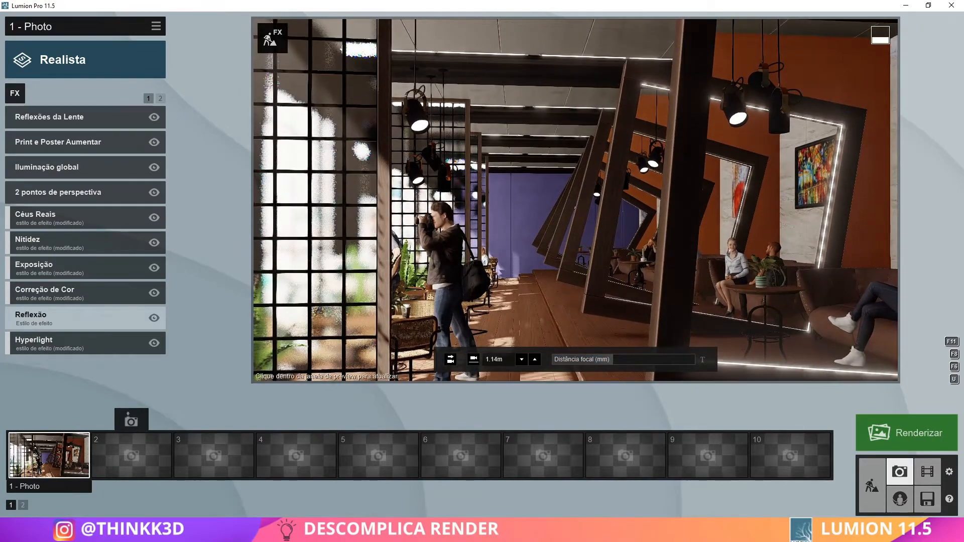
Set photo 1's focal length to about 28.9 mm and store the camera view
{"action": "left_click", "coordinate": [56, 455]}
{"action": "left_click_drag", "start_coordinate": [606, 359], "coordinate": [611, 360]}
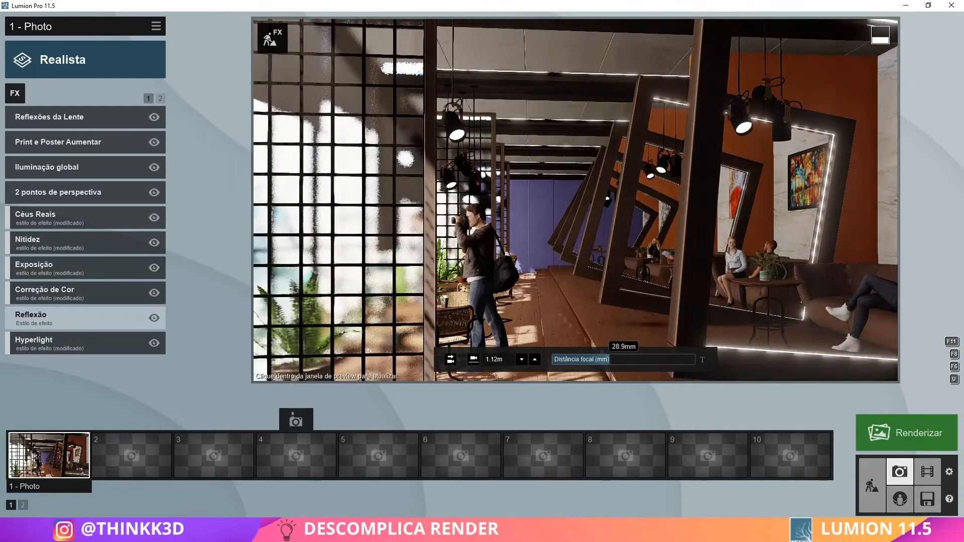
{"action": "left_click", "coordinate": [37, 421]}
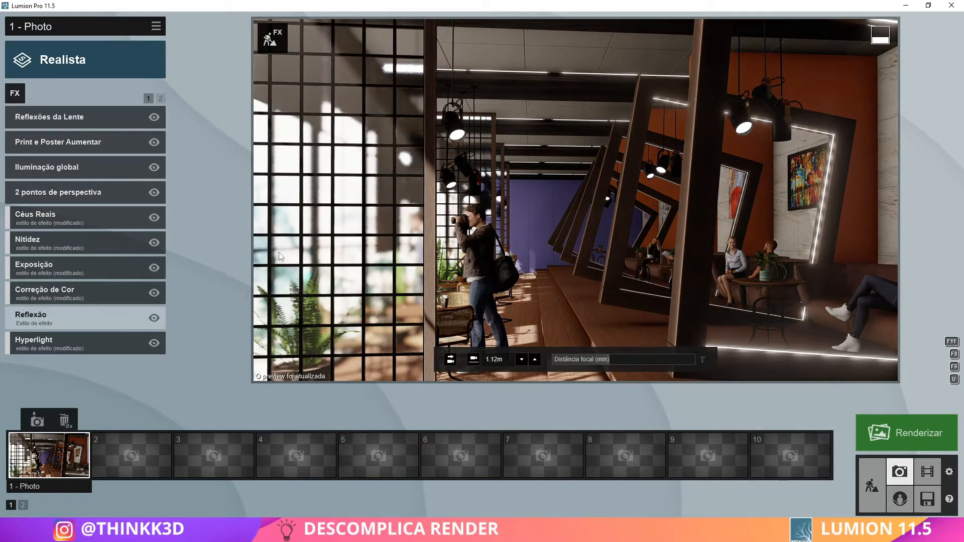
Add the Raios de Deus sun effect to photo 1
{"action": "left_click", "coordinate": [14, 93]}
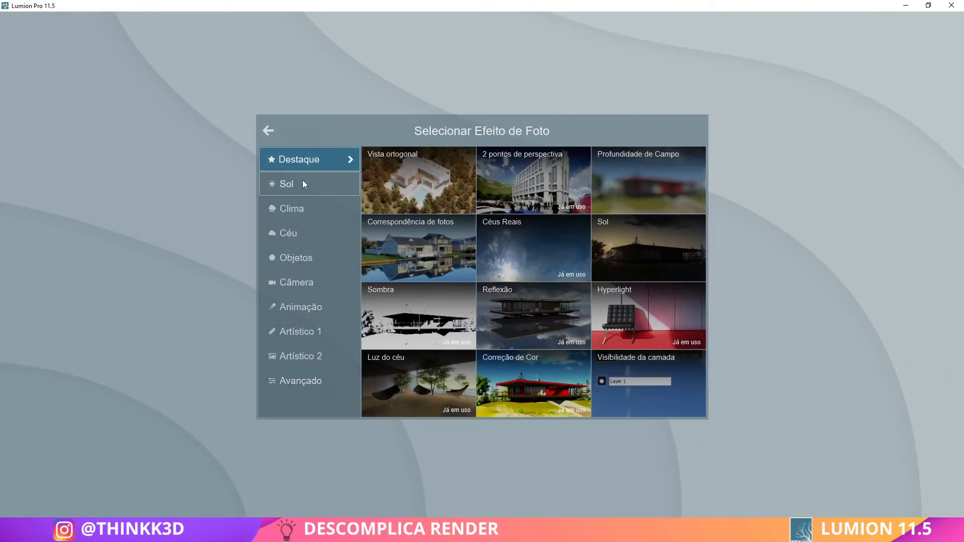
{"action": "left_click", "coordinate": [303, 183]}
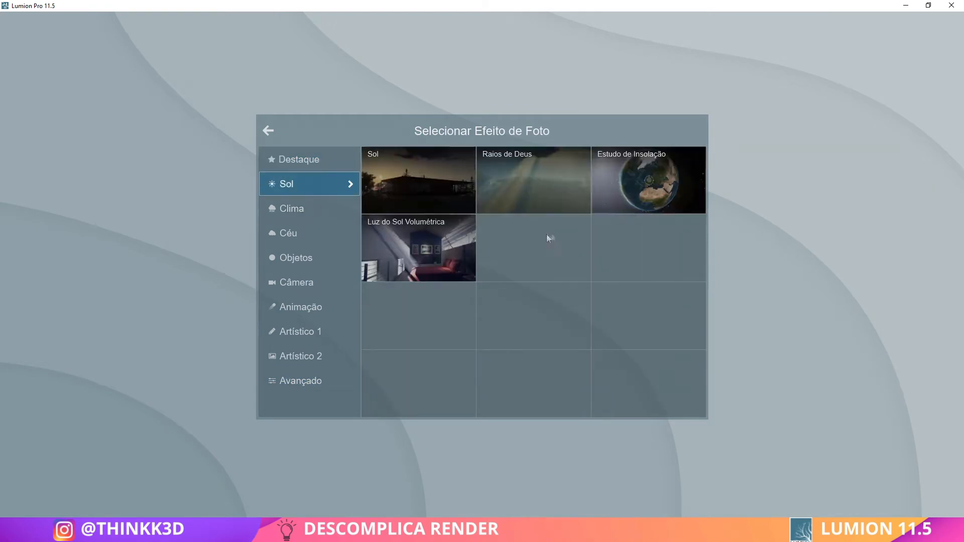
{"action": "left_click", "coordinate": [533, 180]}
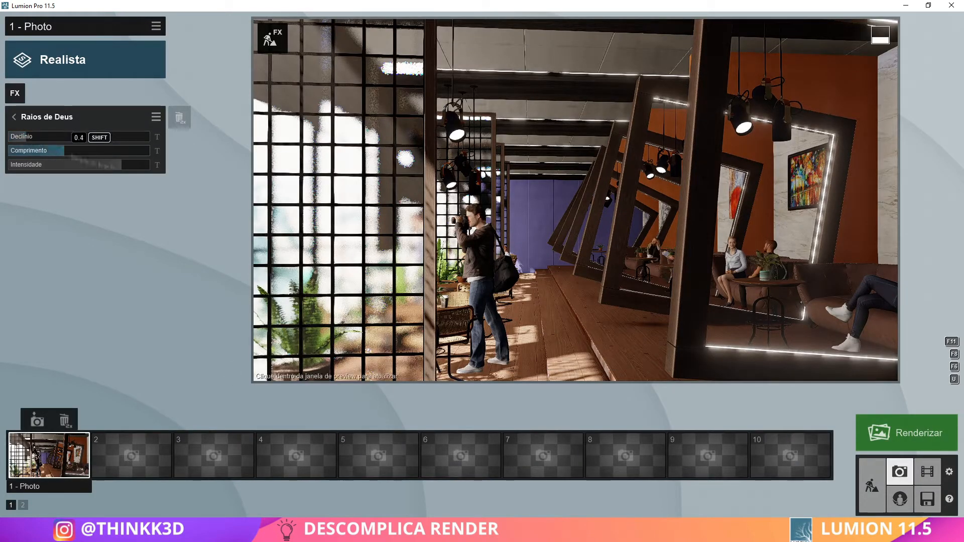
{"action": "left_click", "coordinate": [544, 245]}
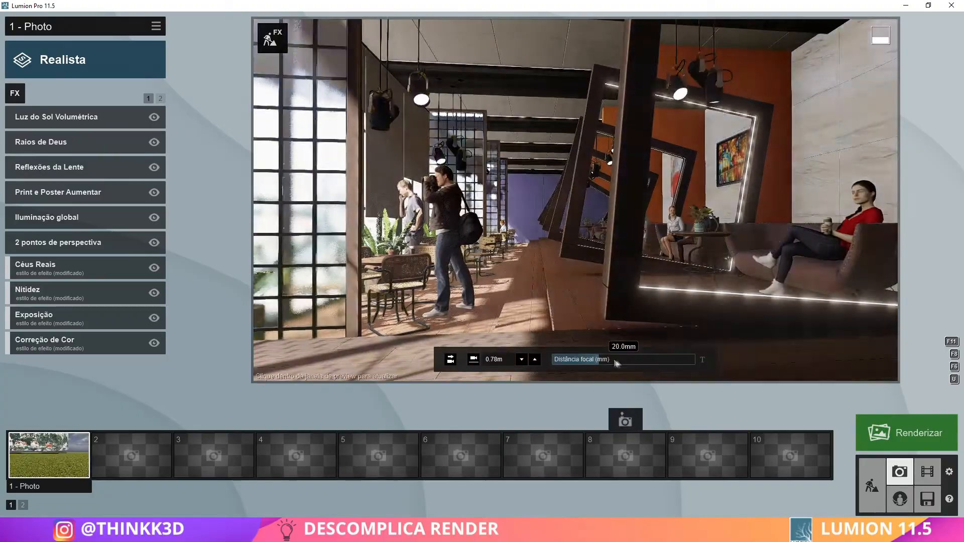
Lower the camera to 0.90 m, fine-tune its focal length and framing, and store the view in photo 1
{"action": "right_click_drag", "start_coordinate": [576, 201], "coordinate": [576, 200]}
{"action": "key", "text": "q"}
{"action": "mouse_move", "coordinate": [619, 364]}
{"action": "left_mouse_down"}
{"action": "mouse_move", "coordinate": [602, 363]}
{"action": "mouse_move", "coordinate": [613, 363]}
{"action": "left_mouse_up"}
{"action": "right_click_drag", "start_coordinate": [576, 200], "coordinate": [576, 200]}
{"action": "left_click", "coordinate": [37, 420]}
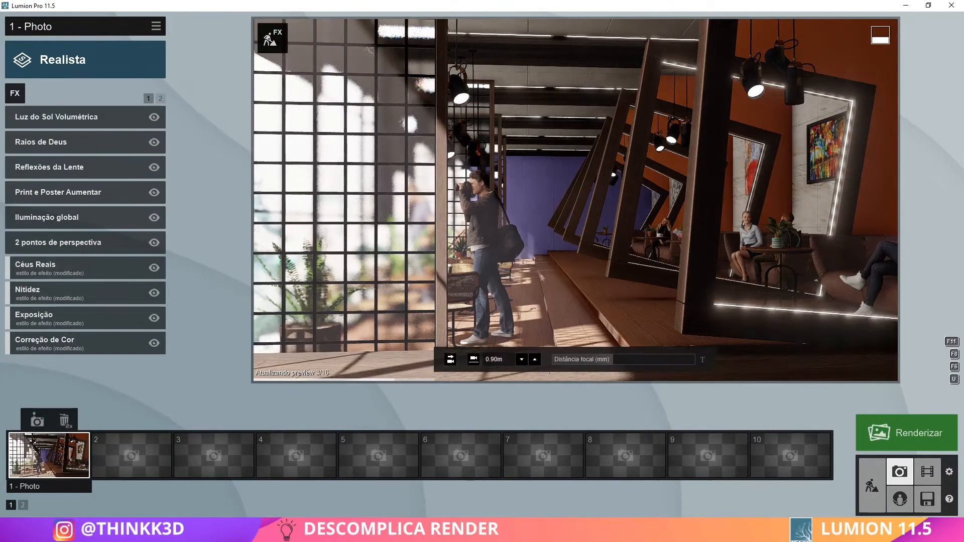
Check the Luz do Sol Volumétrica and Raios de Deus effect settings against a refreshed preview of photo 1
{"action": "left_click", "coordinate": [30, 142]}
{"action": "left_click", "coordinate": [19, 117]}
{"action": "left_click", "coordinate": [70, 119]}
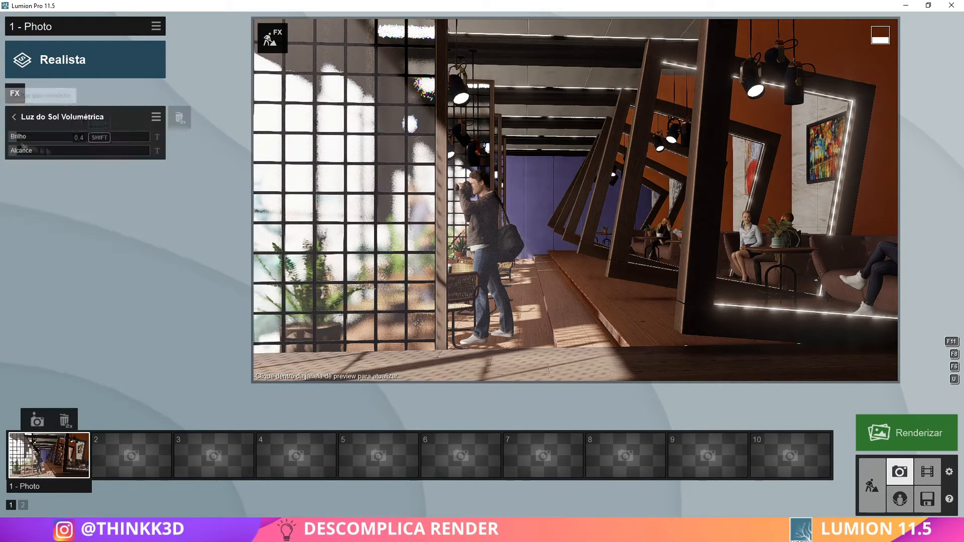
{"action": "left_click", "coordinate": [535, 213]}
{"action": "left_click", "coordinate": [14, 117]}
{"action": "left_click", "coordinate": [30, 141]}
{"action": "left_click", "coordinate": [442, 236]}
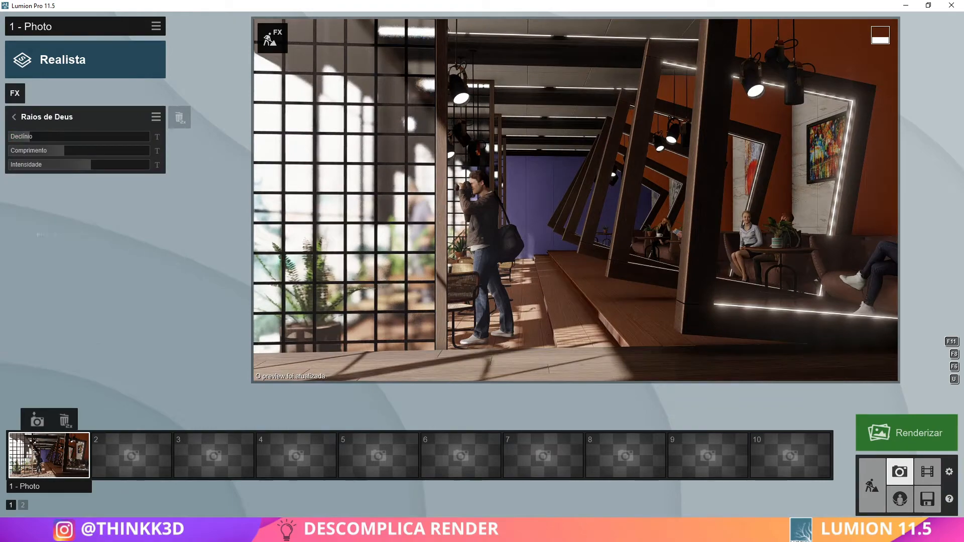
Add the Profundidade de Campo camera effect to photo 1
{"action": "left_click", "coordinate": [14, 116]}
{"action": "left_click", "coordinate": [14, 93]}
{"action": "left_click", "coordinate": [324, 333]}
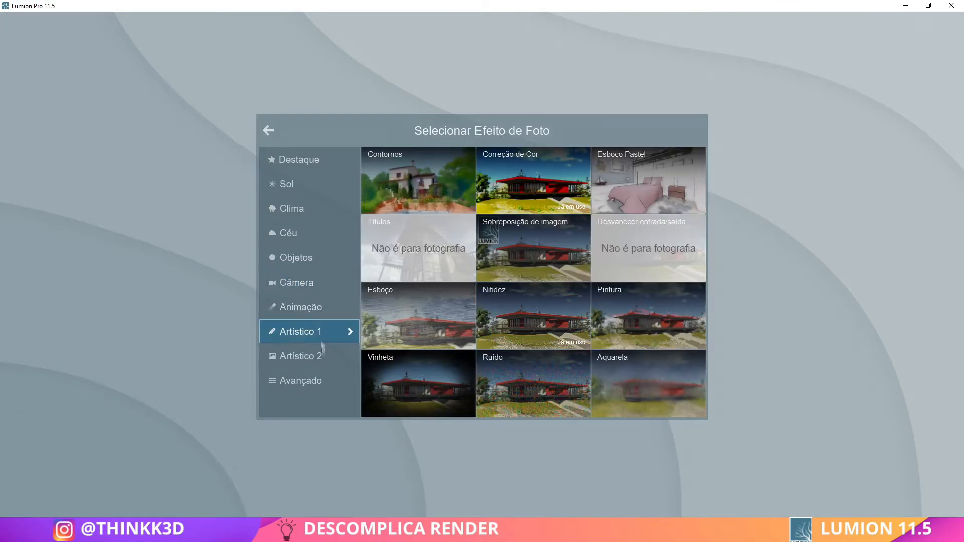
{"action": "left_click", "coordinate": [318, 356]}
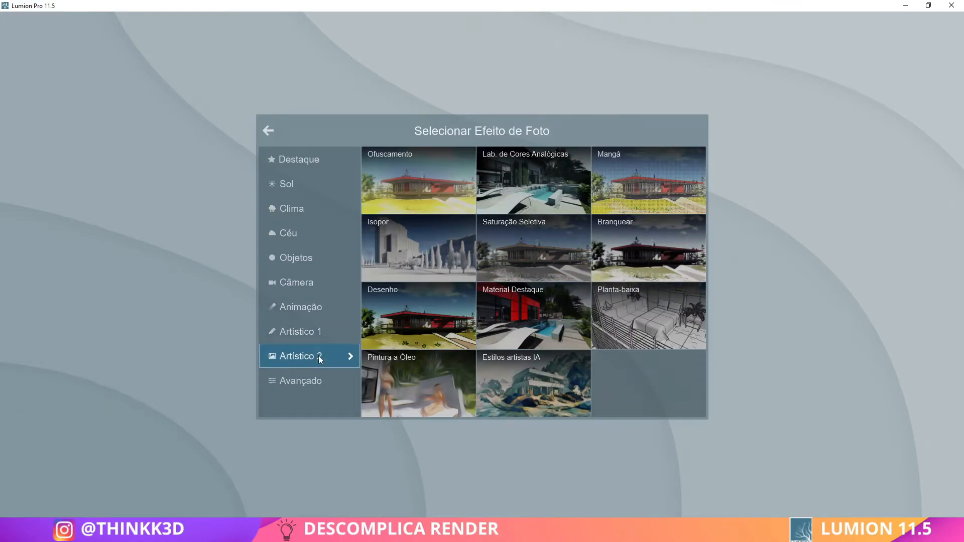
{"action": "left_click", "coordinate": [312, 380]}
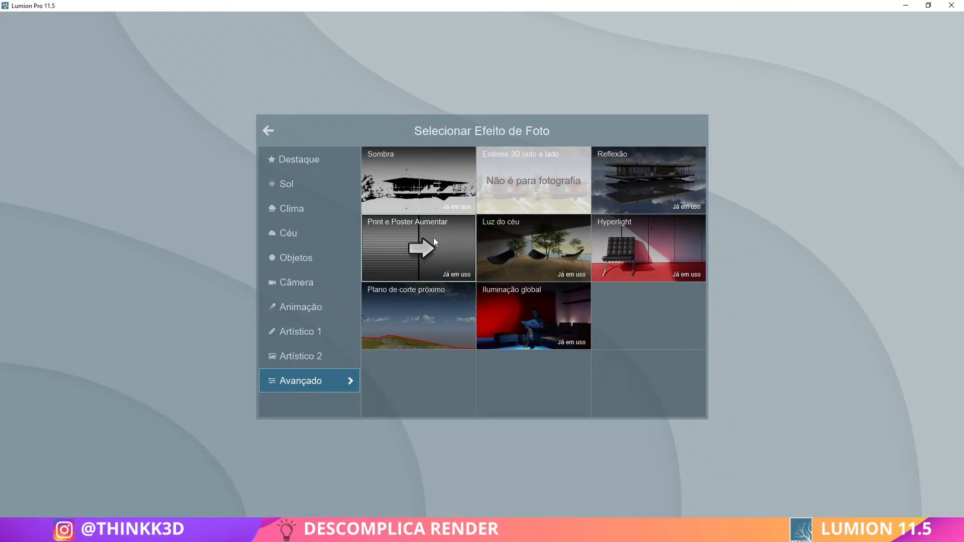
{"action": "left_click", "coordinate": [268, 131]}
{"action": "left_click", "coordinate": [160, 100]}
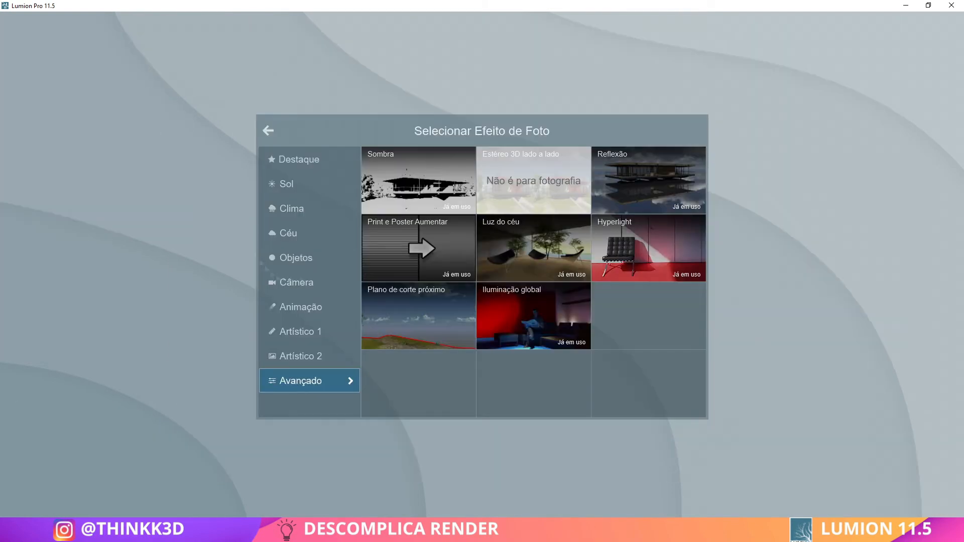
{"action": "left_click", "coordinate": [314, 355]}
{"action": "left_click", "coordinate": [321, 330]}
{"action": "left_click", "coordinate": [314, 307]}
{"action": "left_click", "coordinate": [322, 285]}
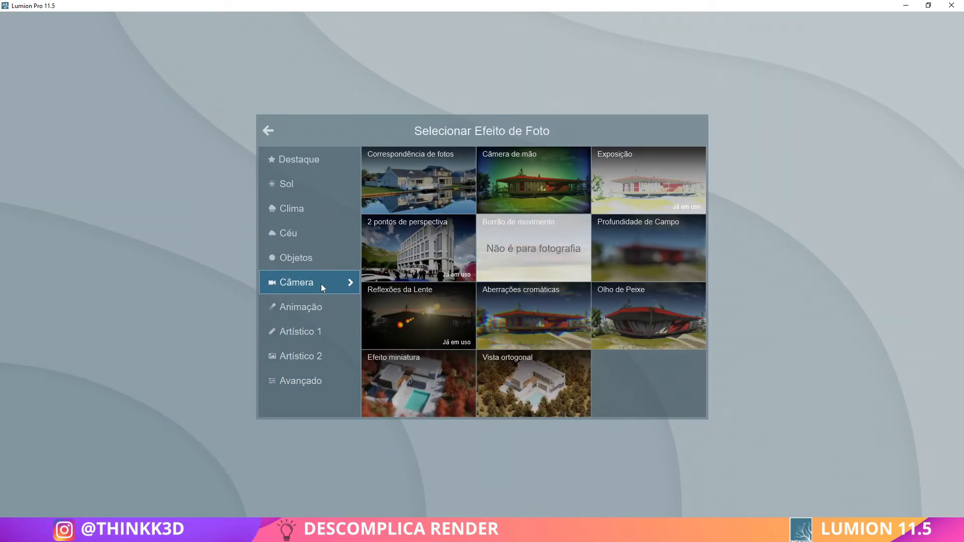
{"action": "left_click", "coordinate": [647, 249]}
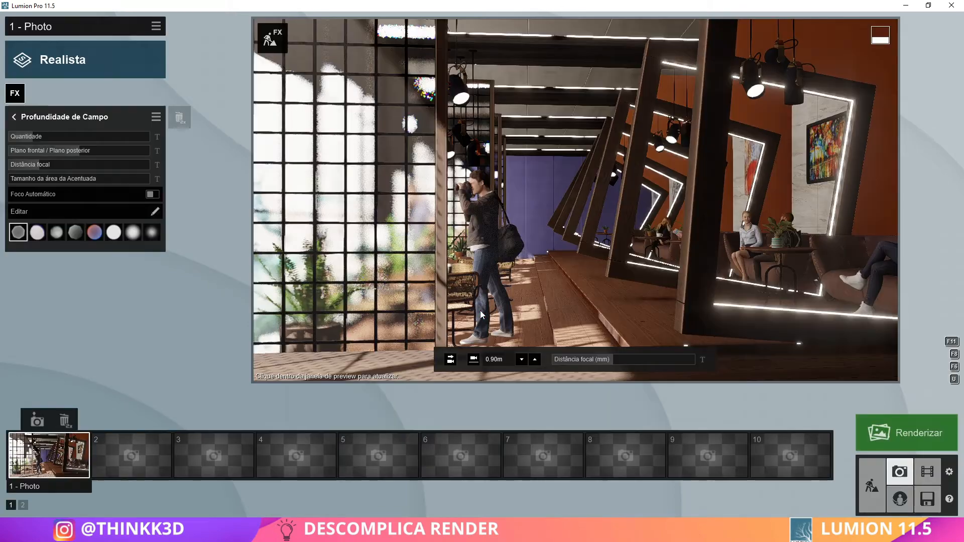
Set the depth of field amount to about 26 and adjust its focal distance and sharp area size
{"action": "mouse_move", "coordinate": [66, 138]}
{"action": "left_mouse_down"}
{"action": "mouse_move", "coordinate": [90, 138]}
{"action": "mouse_move", "coordinate": [73, 140]}
{"action": "left_mouse_up"}
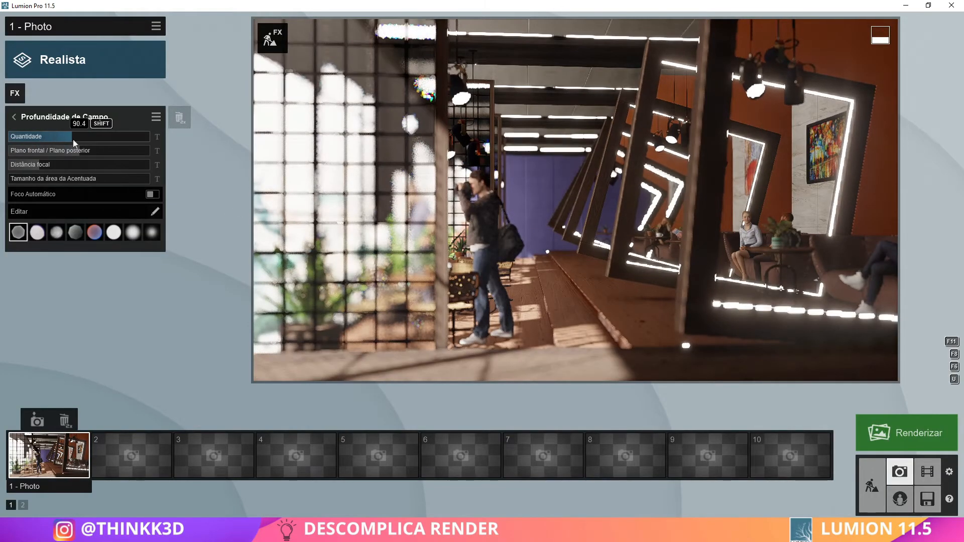
{"action": "left_click_drag", "start_coordinate": [39, 168], "coordinate": [36, 165]}
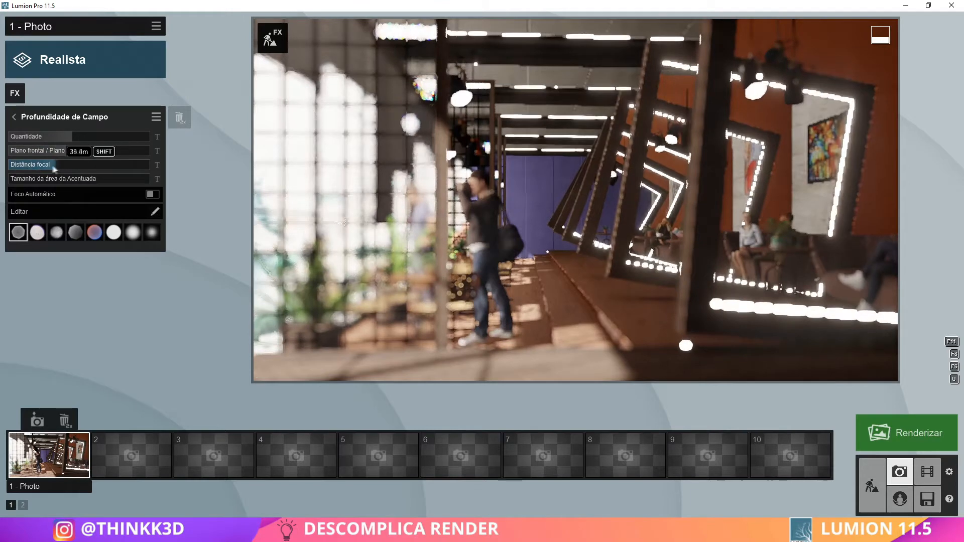
{"action": "left_click", "coordinate": [52, 137]}
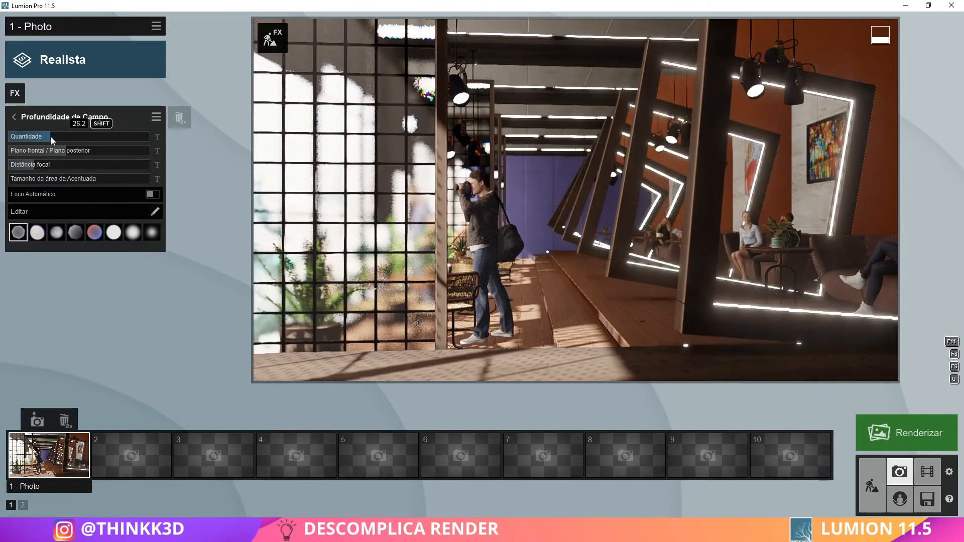
{"action": "mouse_move", "coordinate": [23, 180]}
{"action": "left_mouse_down"}
{"action": "mouse_move", "coordinate": [34, 179]}
{"action": "mouse_move", "coordinate": [22, 184]}
{"action": "left_mouse_up"}
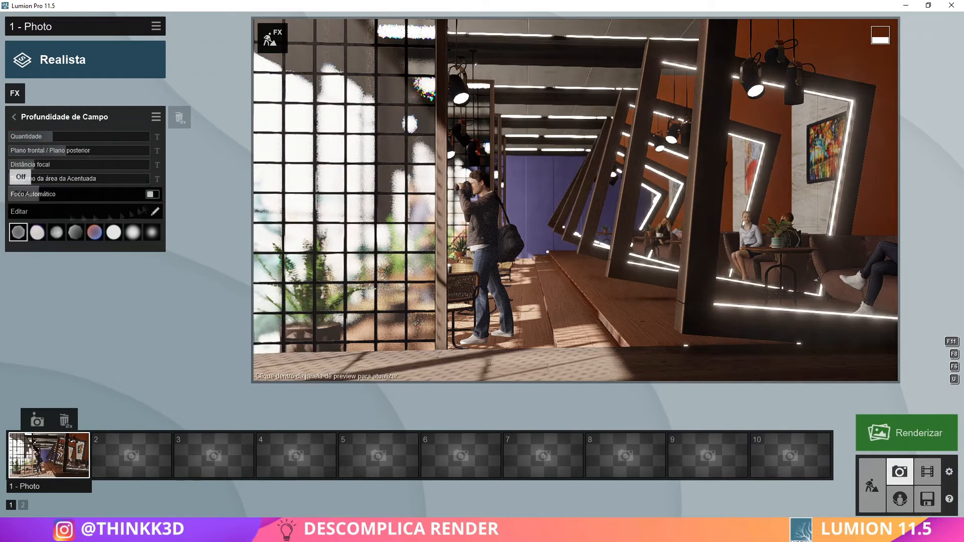
Enable automatic focus for the depth of field effect and edit its focus point in the scene
{"action": "left_click", "coordinate": [153, 195]}
{"action": "left_click", "coordinate": [155, 211]}
{"action": "left_click", "coordinate": [348, 300]}
{"action": "left_click", "coordinate": [938, 495]}
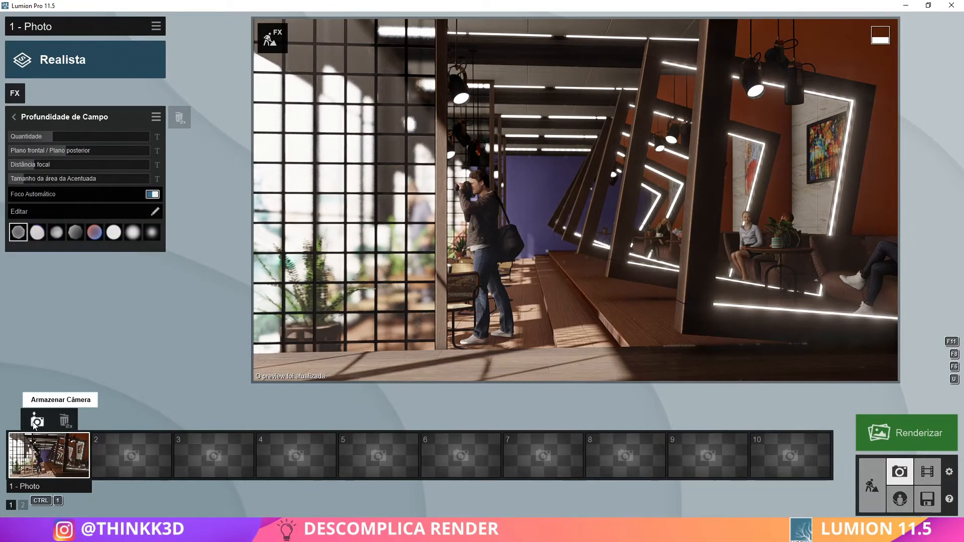
Render photo 1 at 3840x2160 and save it as a JPG file named 1
{"action": "left_click", "coordinate": [903, 431]}
{"action": "left_click", "coordinate": [574, 396]}
{"action": "type", "text": "1"}
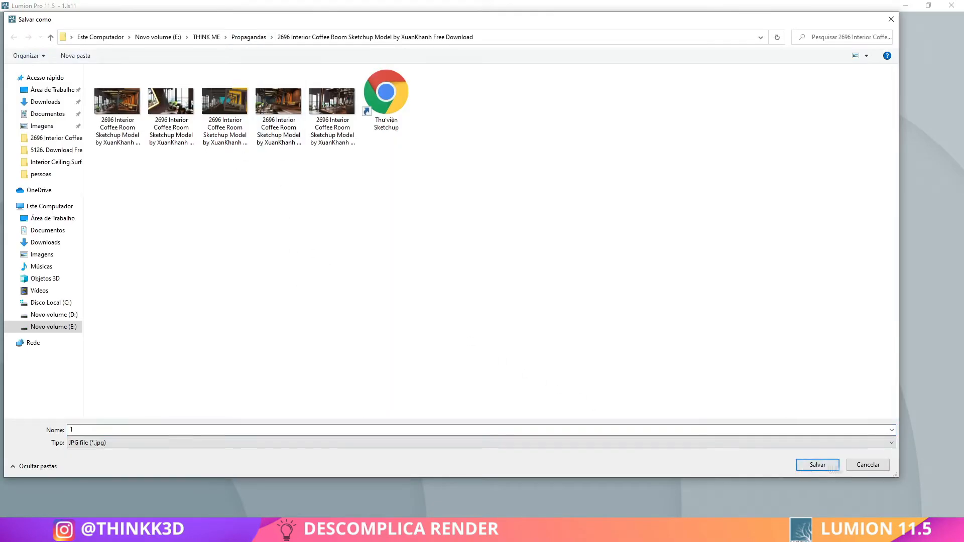
{"action": "left_click", "coordinate": [825, 465]}
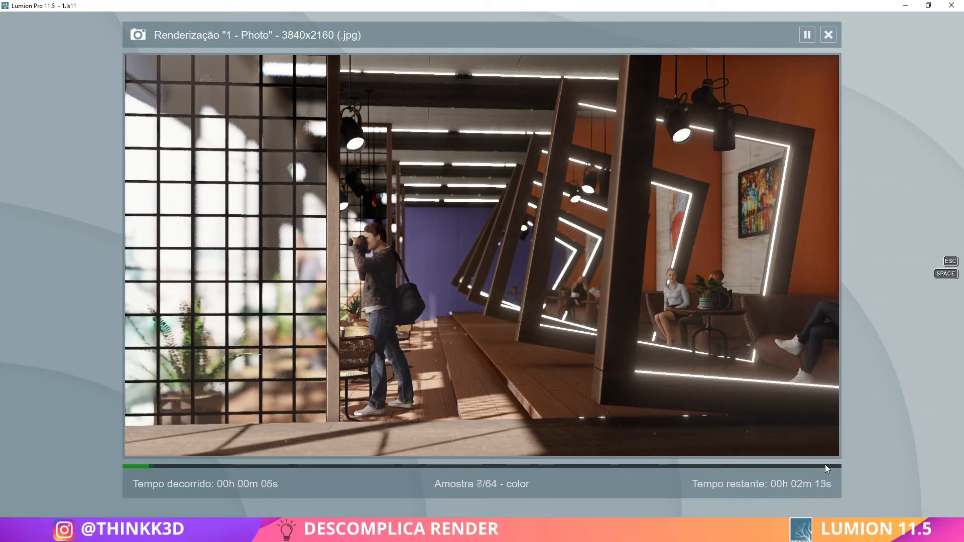